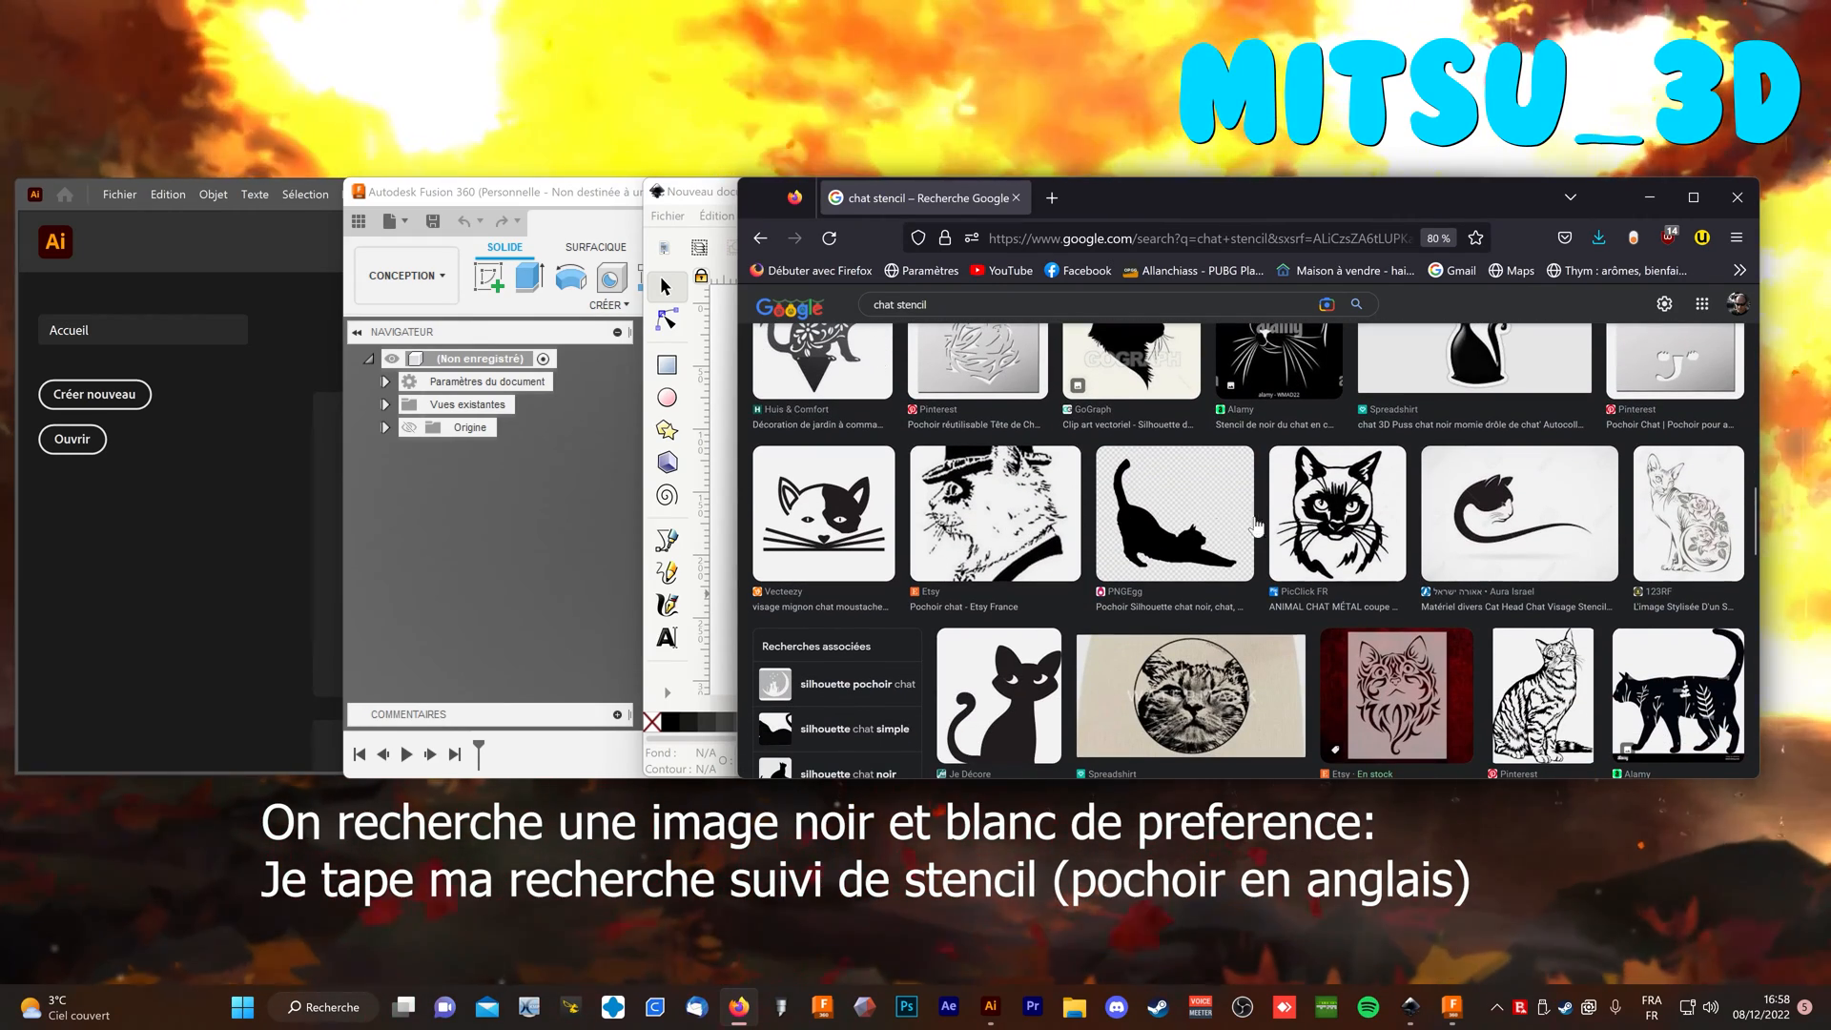
Open the source article of the sitting black cat stencil found in the "chat stencil" image results.
scroll(1297, 524, "down", 3)
left_click(989, 483)
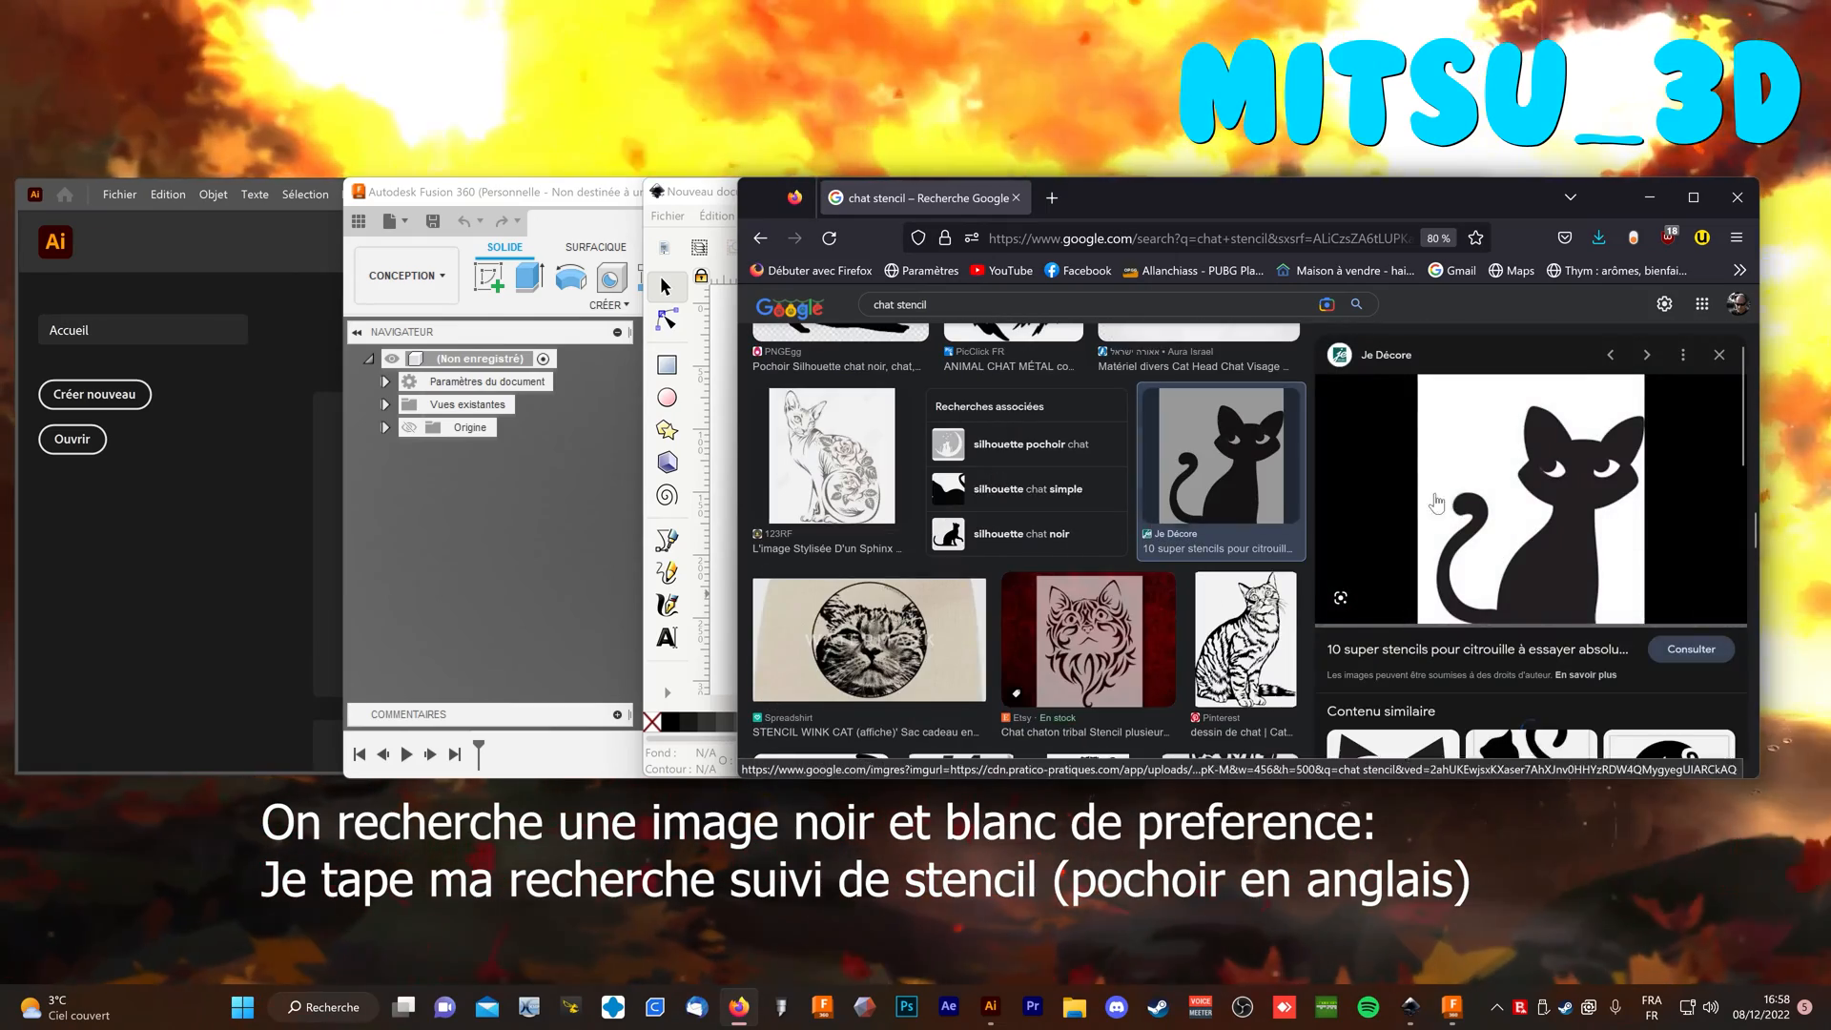
left_click(1488, 478)
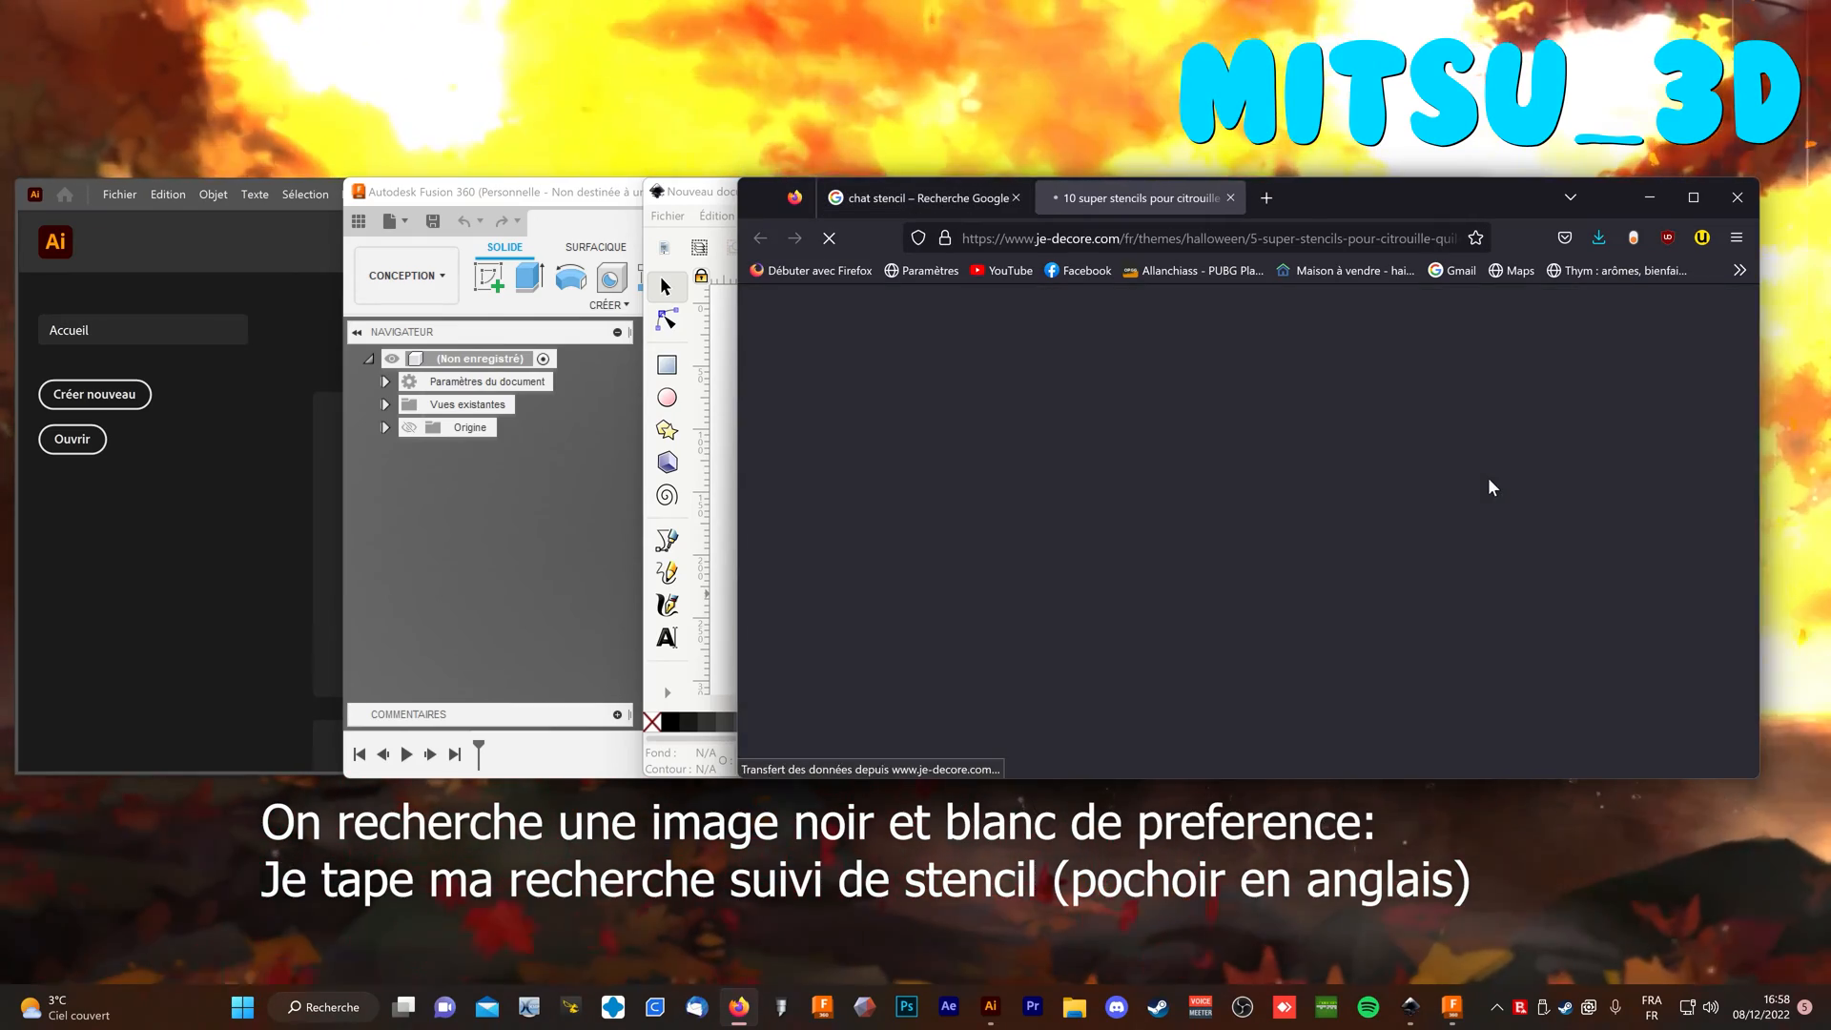
Save the ghost image under Stencil #2 to the Desktop as a JPEG named ghost.
scroll(1192, 588, "down", 15)
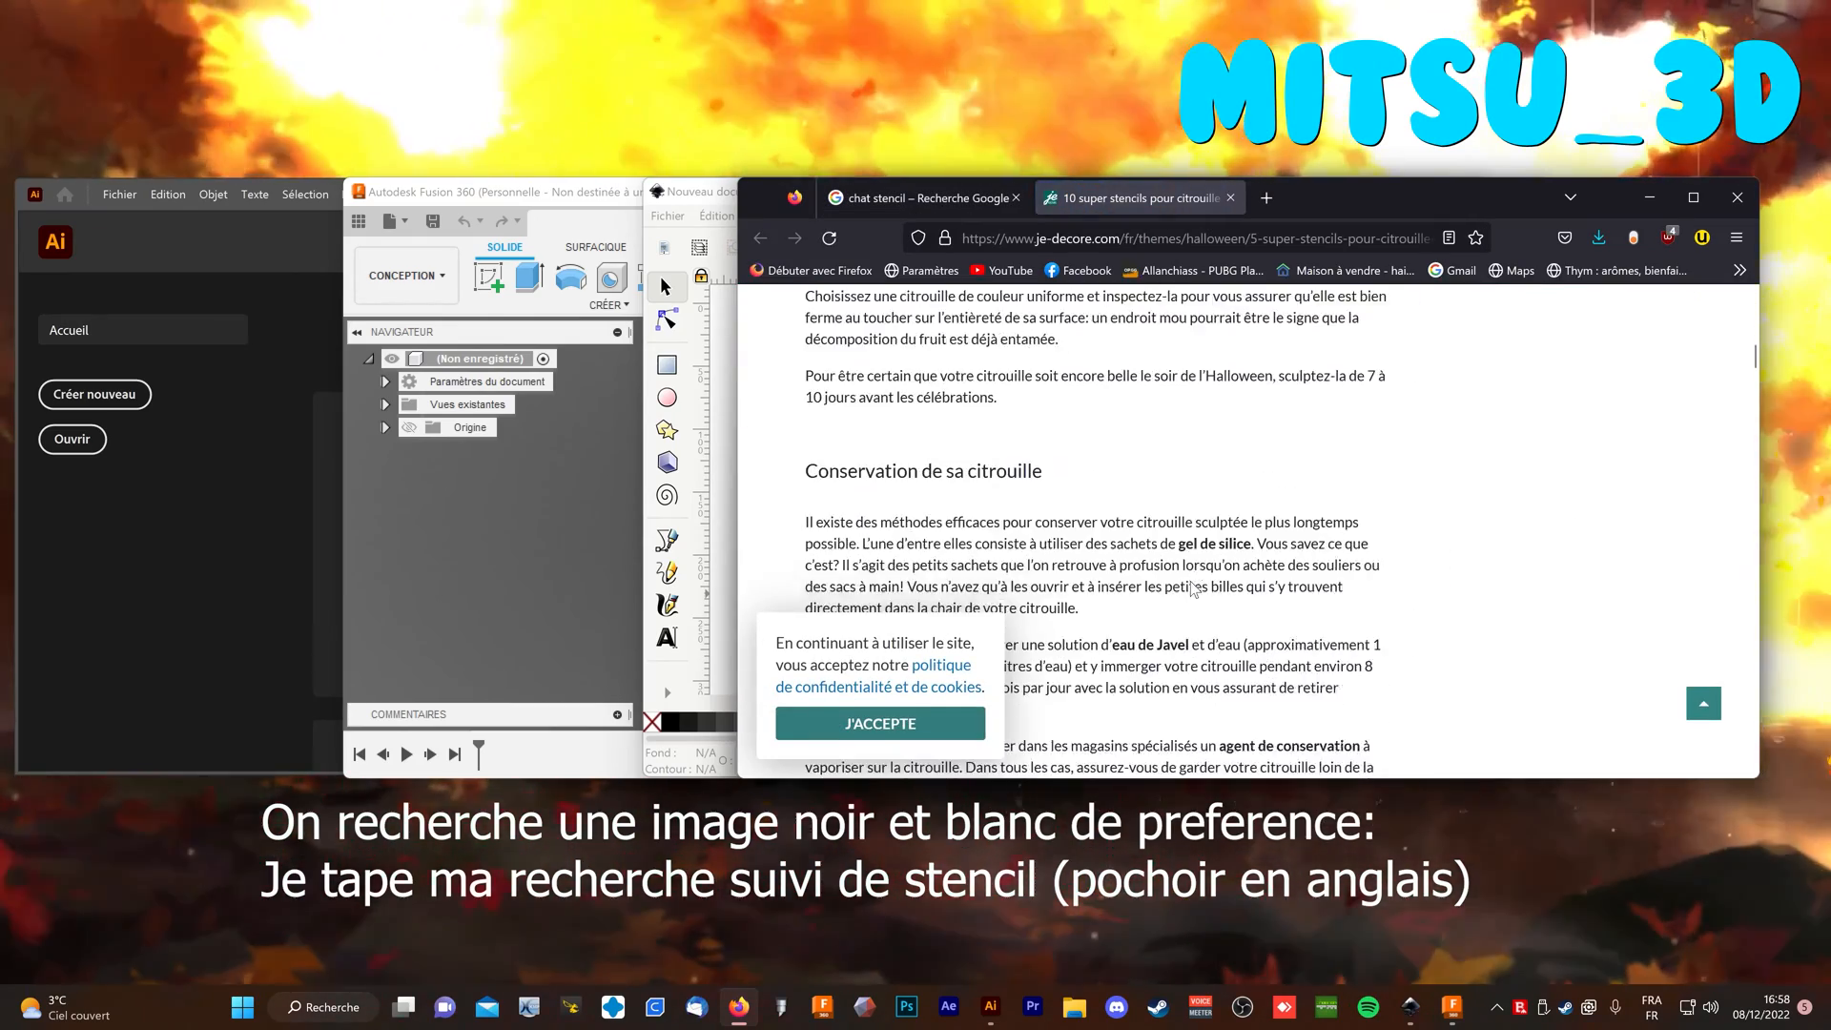
scroll(1192, 589, "up", 12)
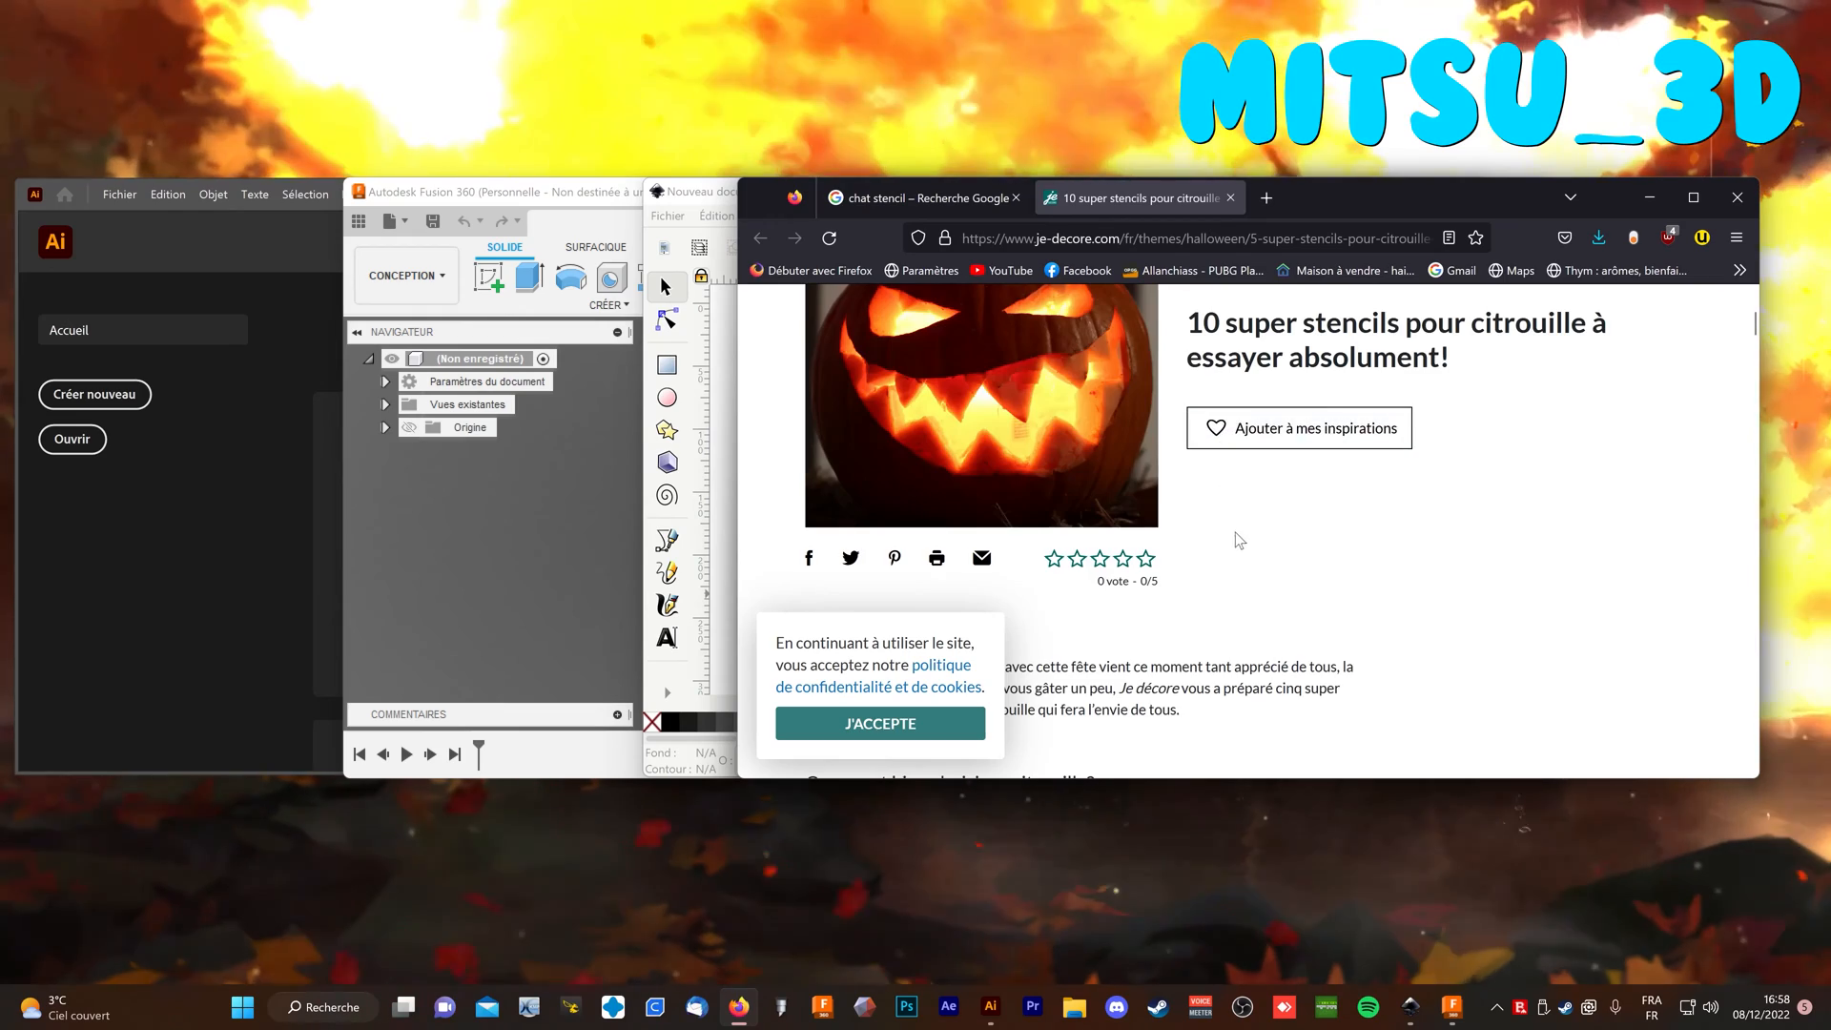
scroll(1240, 536, "up", 3)
scroll(1249, 547, "down", 15)
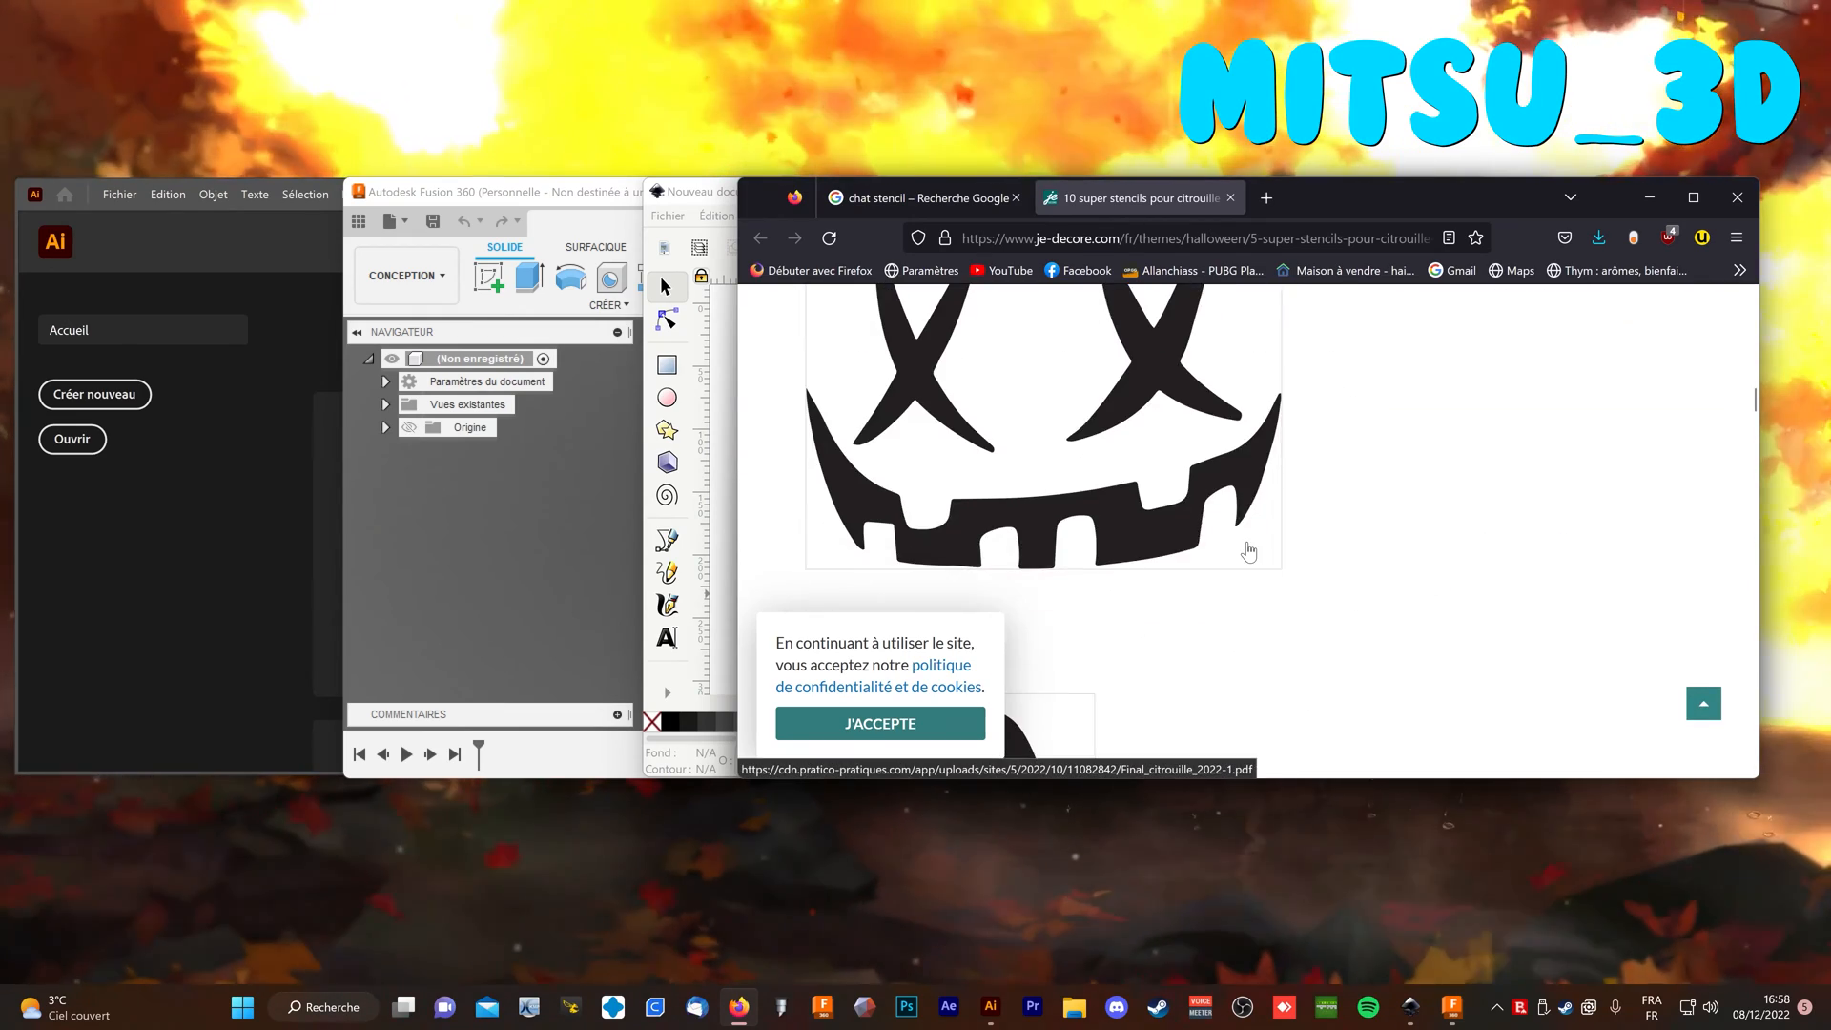
scroll(1252, 551, "down", 6)
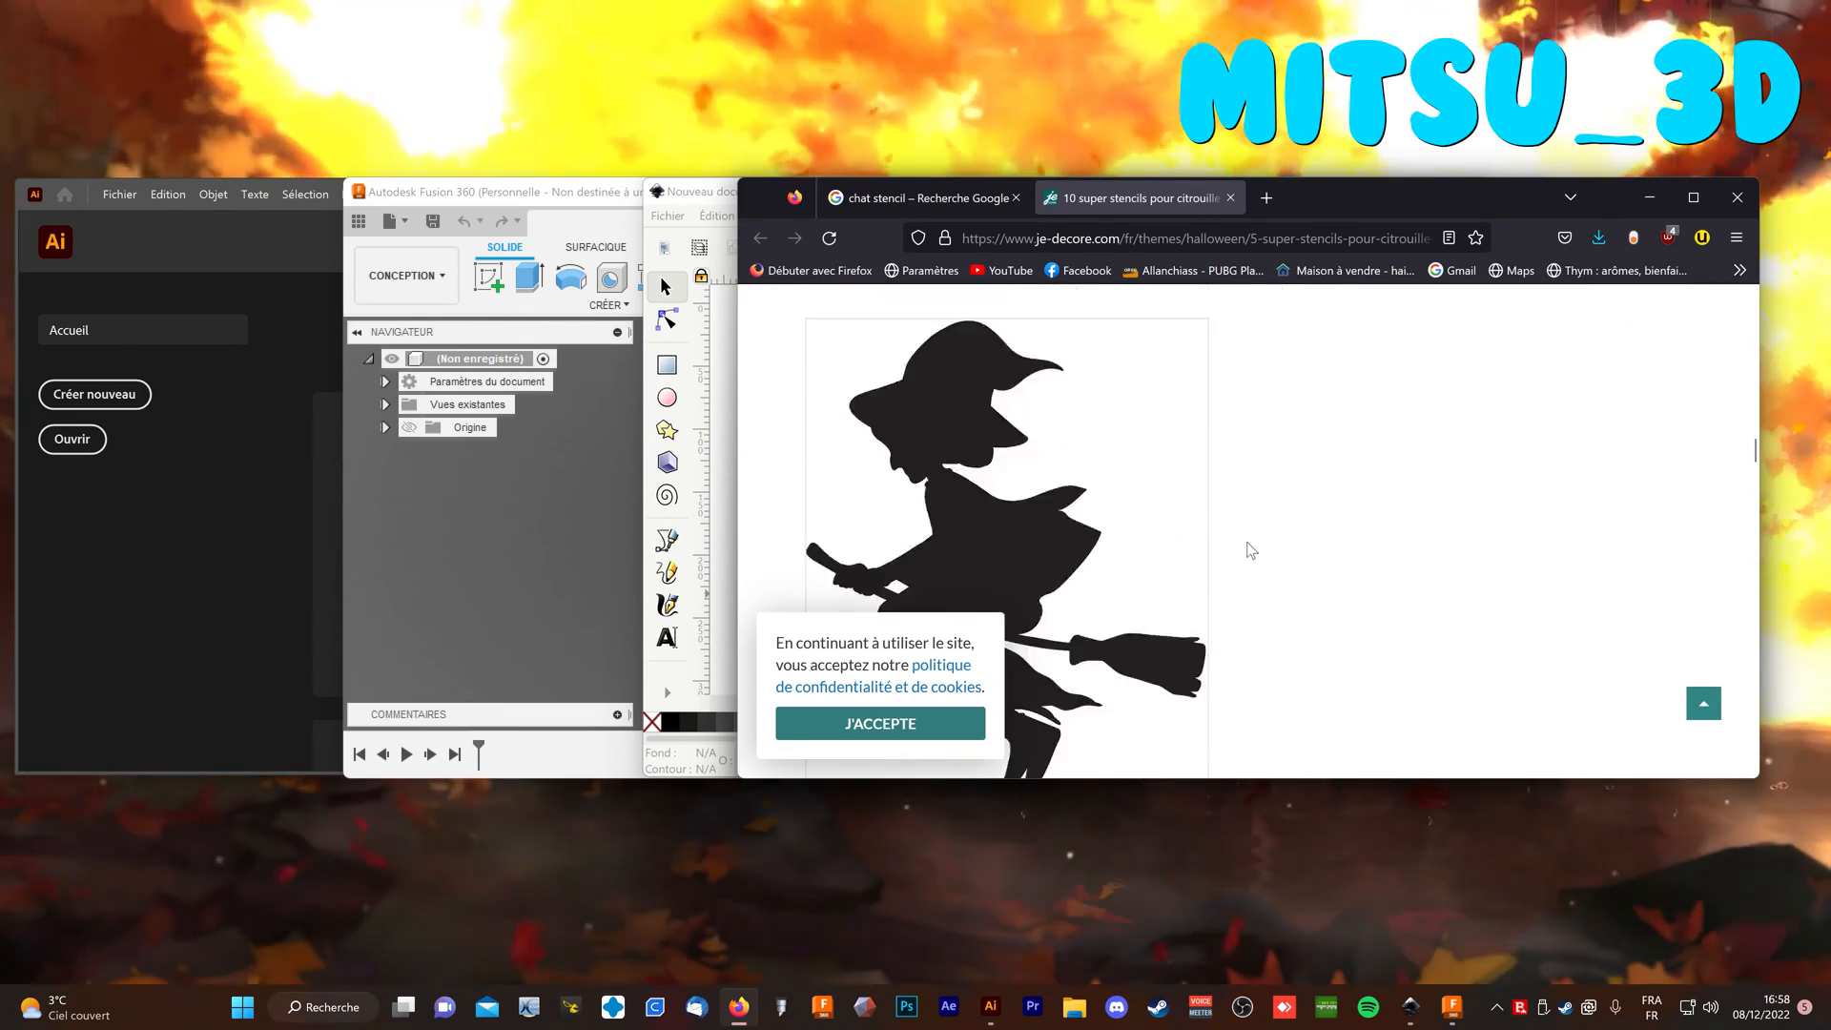
scroll(1251, 550, "up", 5)
scroll(1252, 550, "up", 2)
right_click(932, 495)
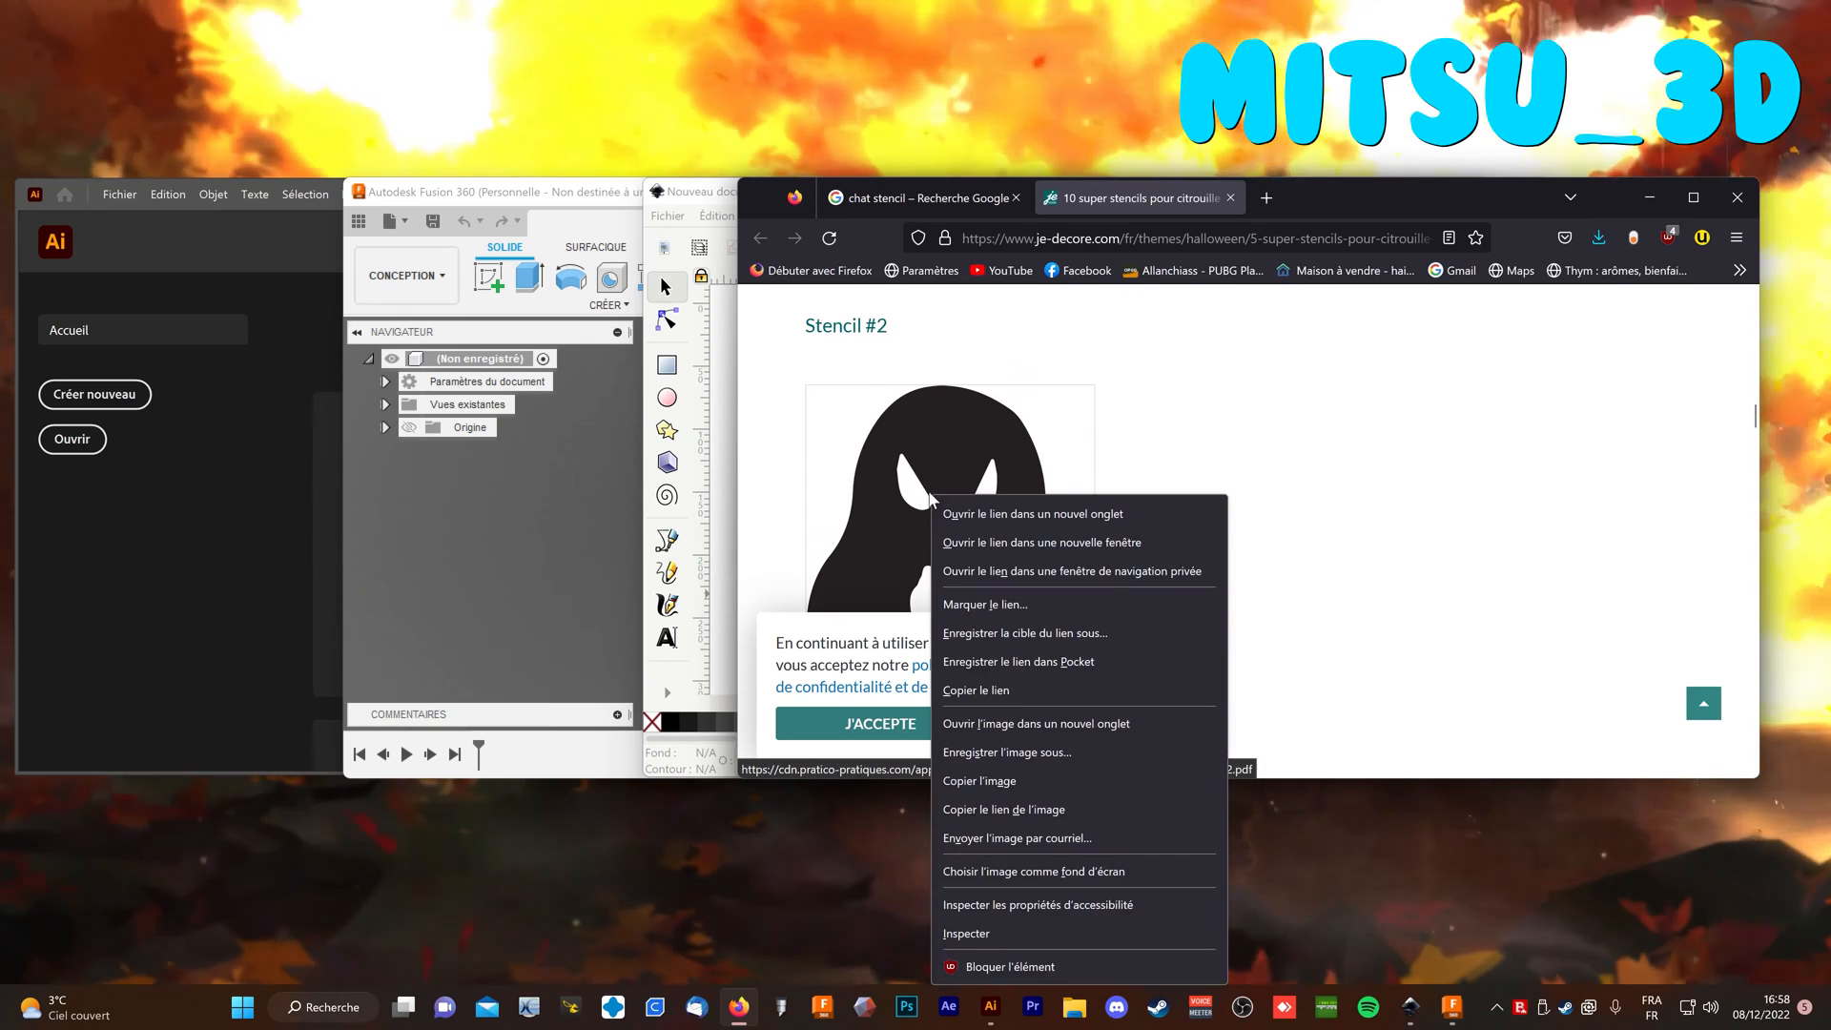
left_click(992, 753)
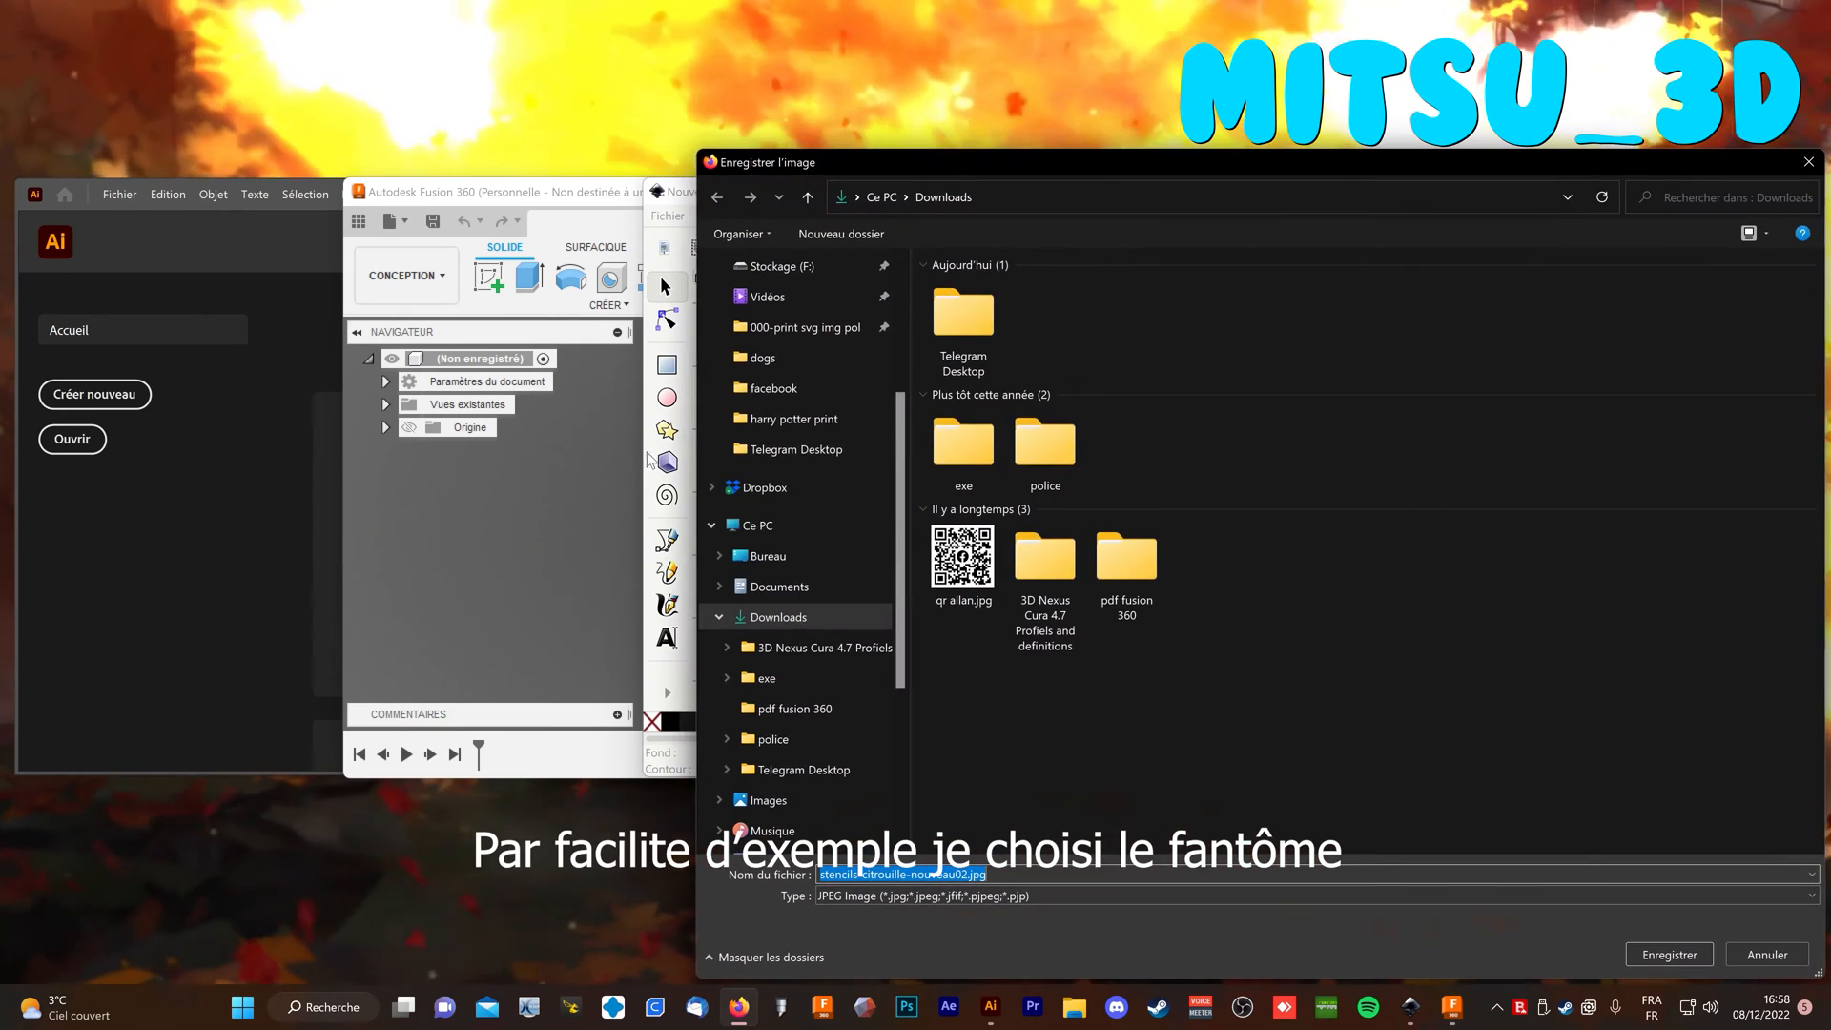
left_click(768, 556)
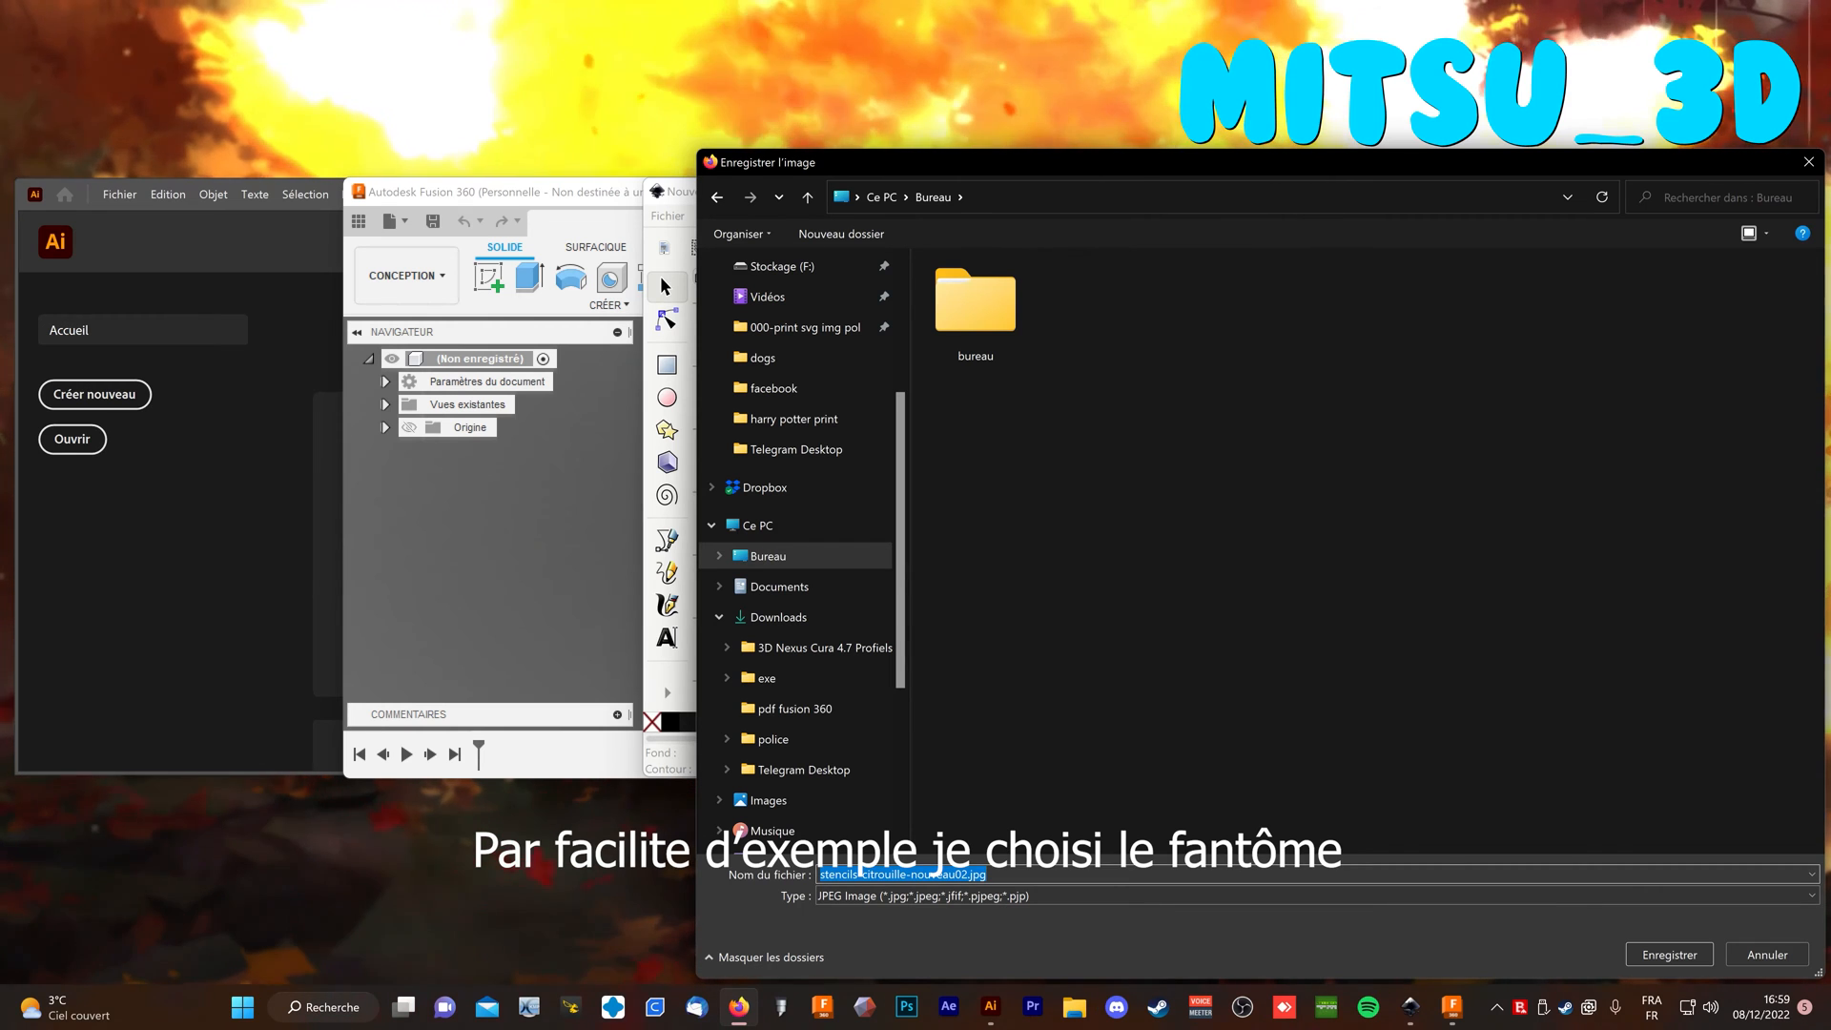
type("ghost")
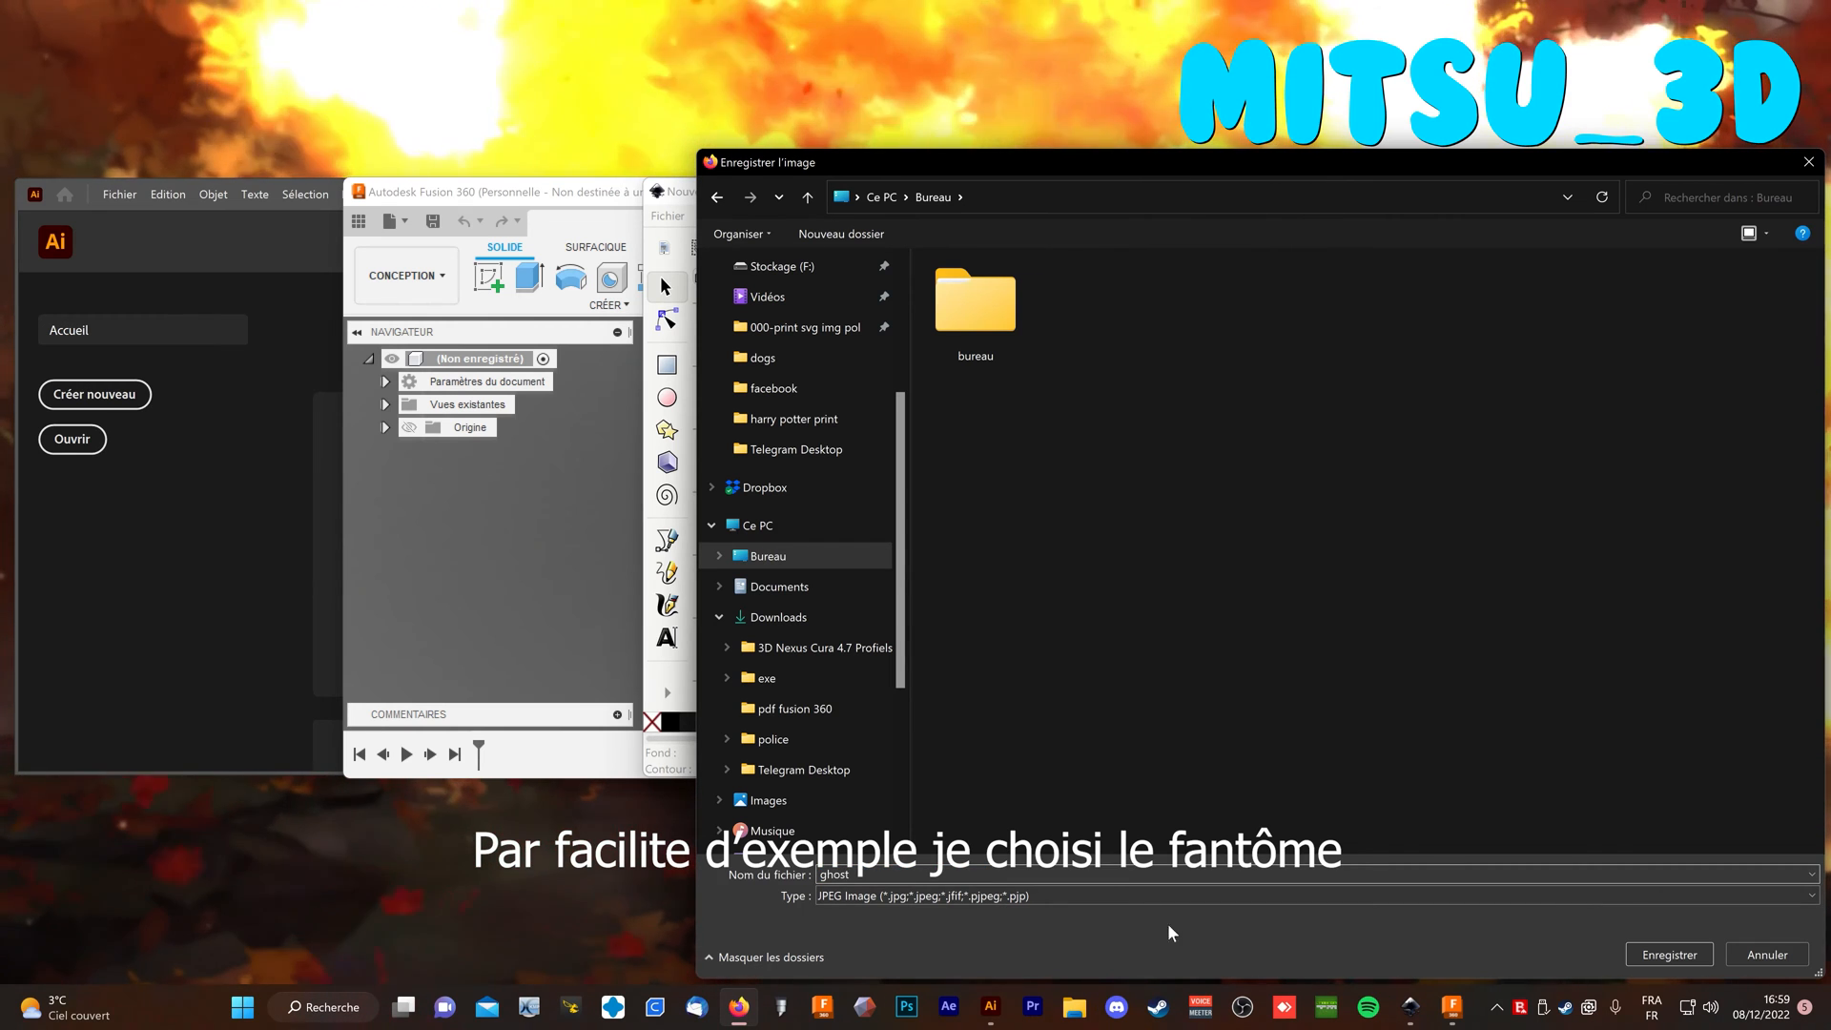
key("Return")
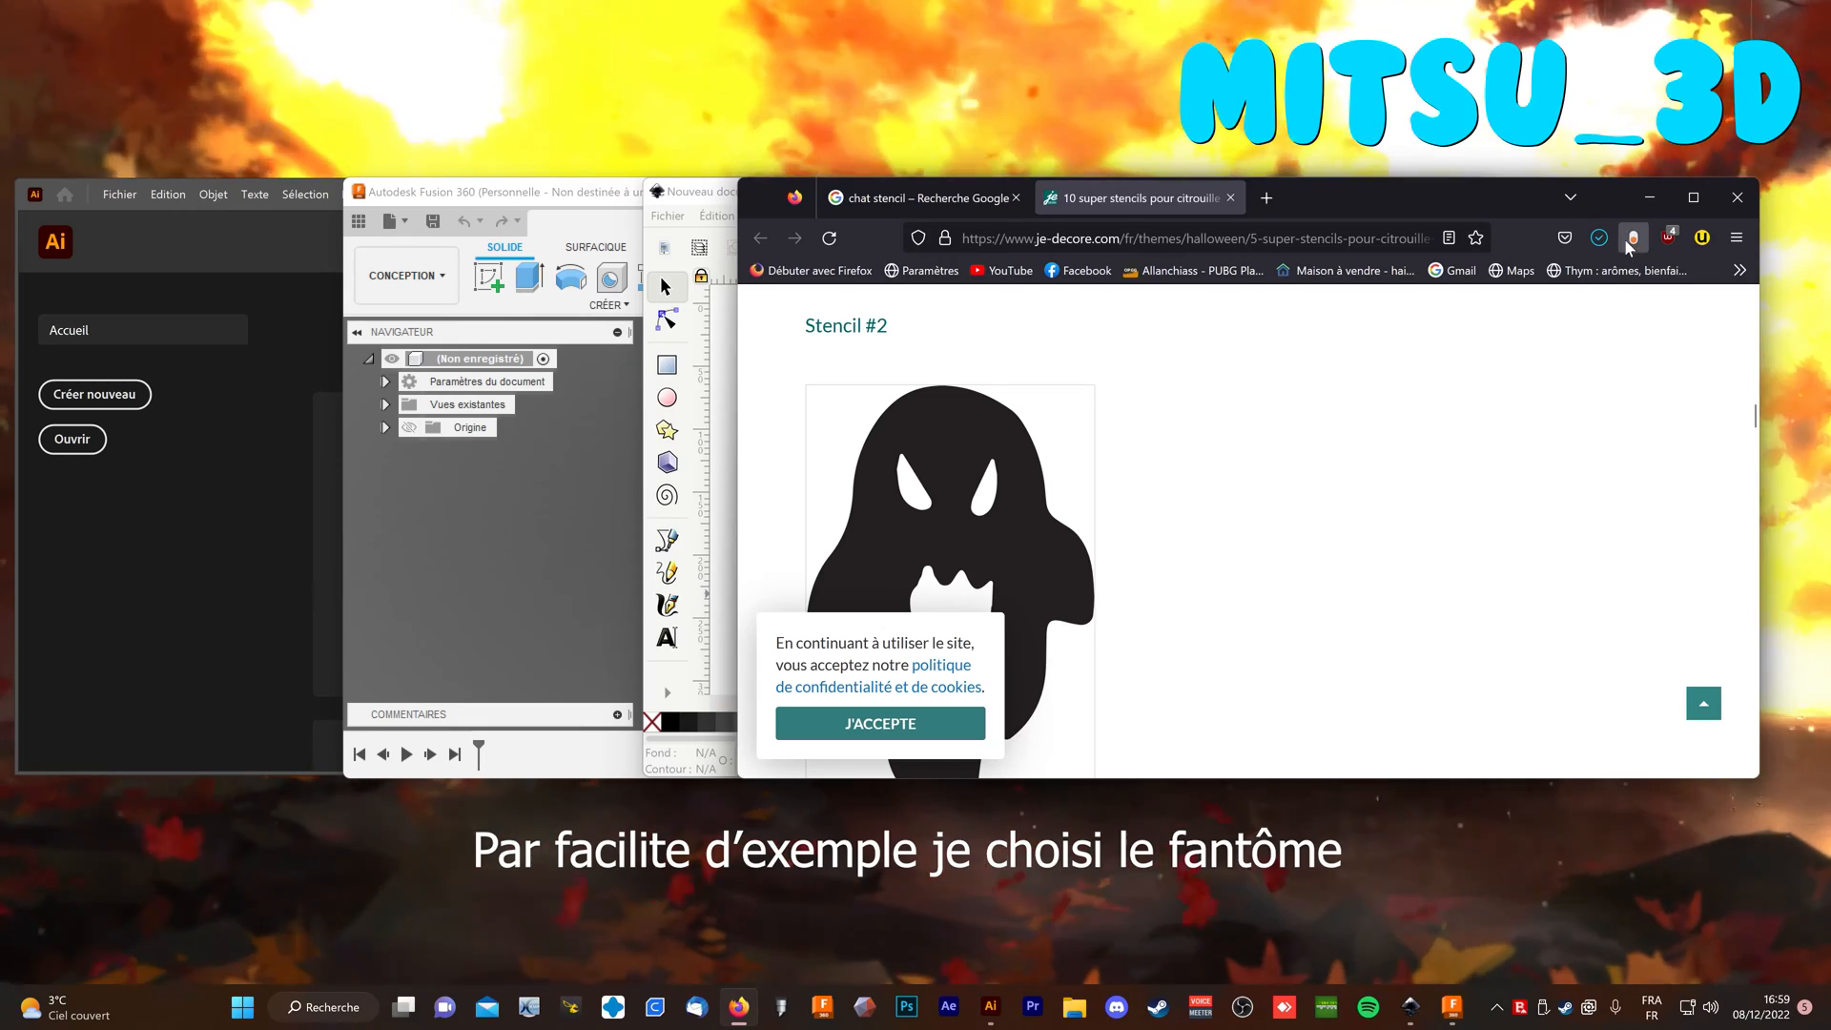
Close the stencil article and clear away the browser window and the empty Inkscape document.
left_click(1232, 198)
left_click(1651, 197)
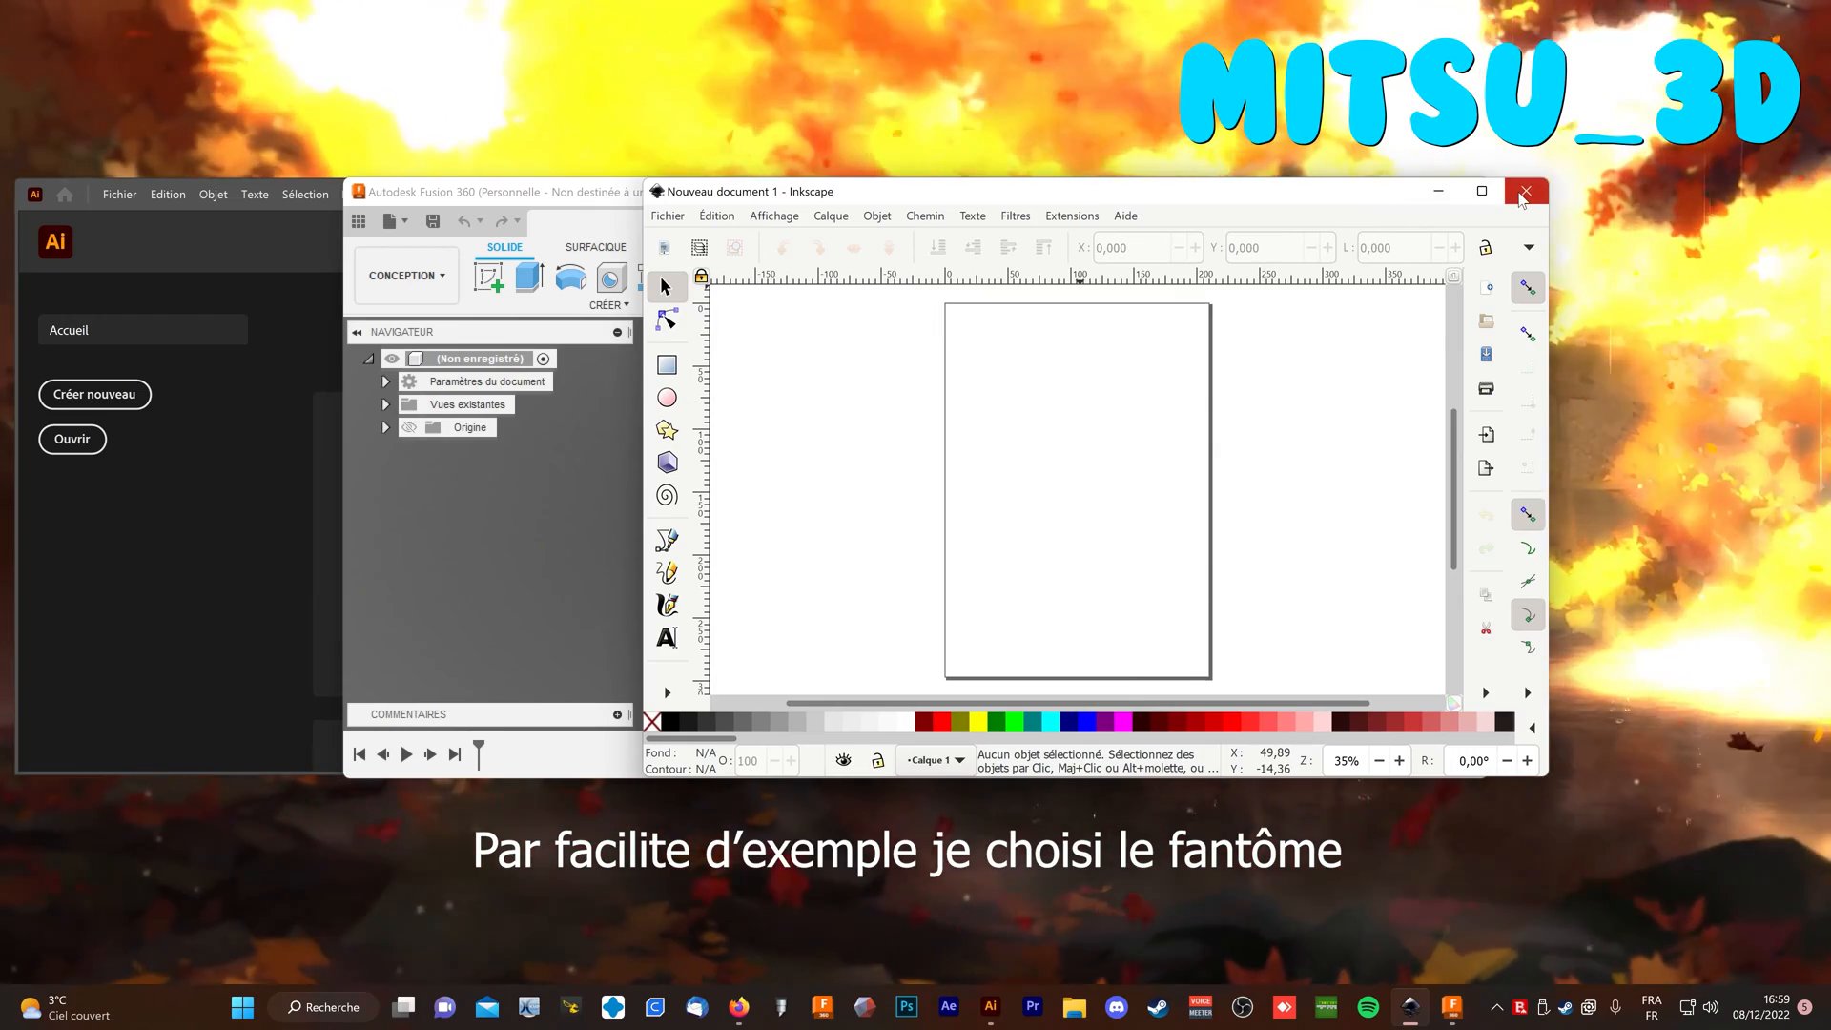
left_click(1522, 197)
Switch to Illustrator and open ghost.jpg from the Desktop.
left_click(169, 576)
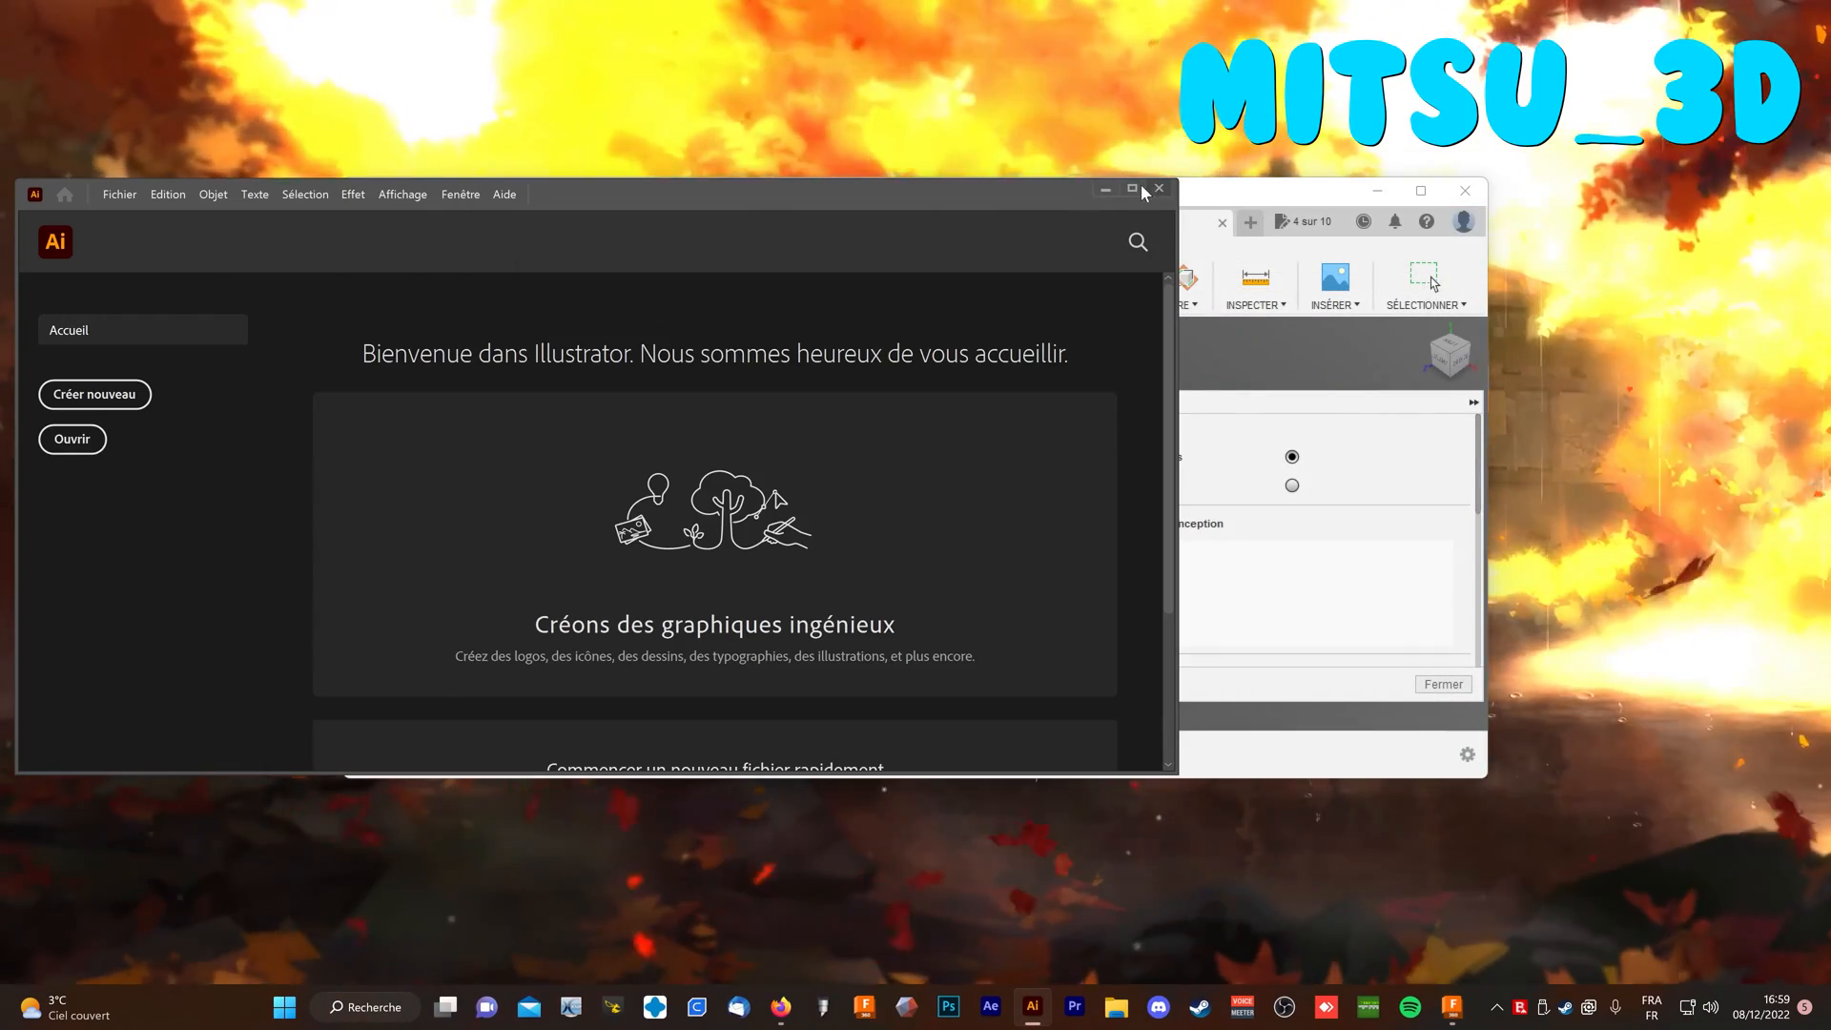
left_click(1133, 188)
left_click(55, 262)
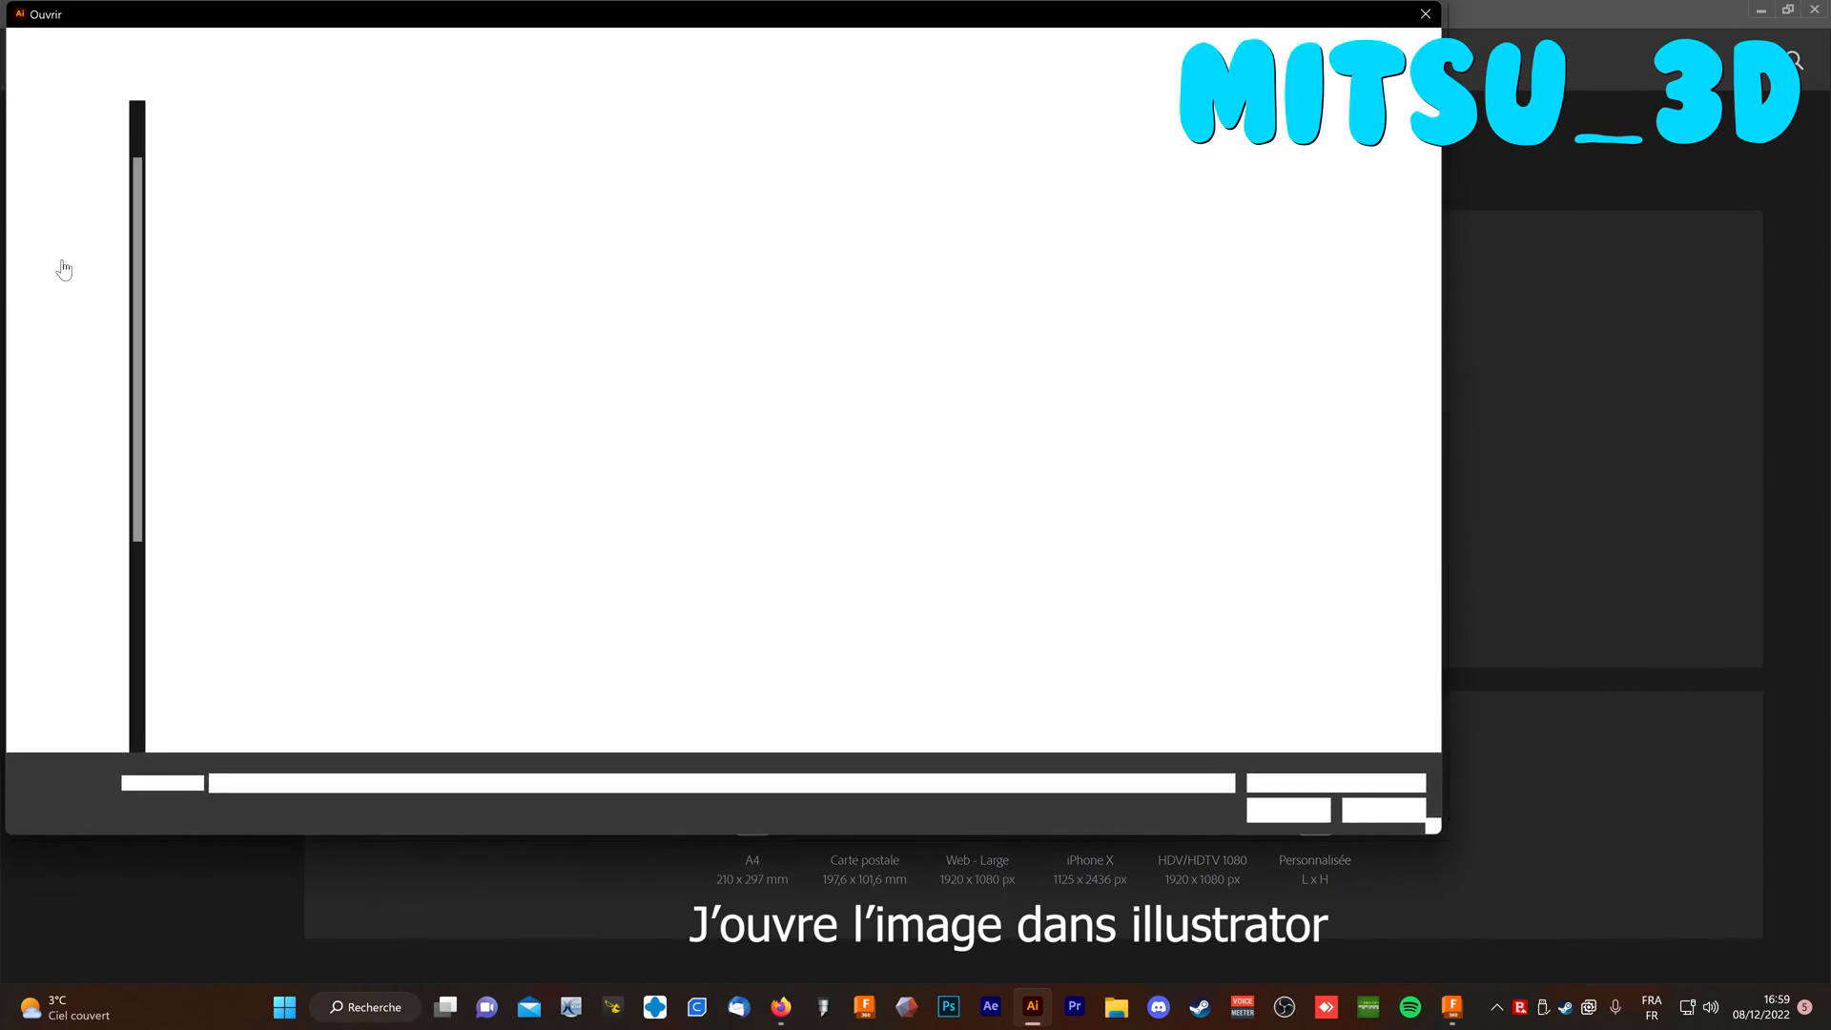
double_click(234, 184)
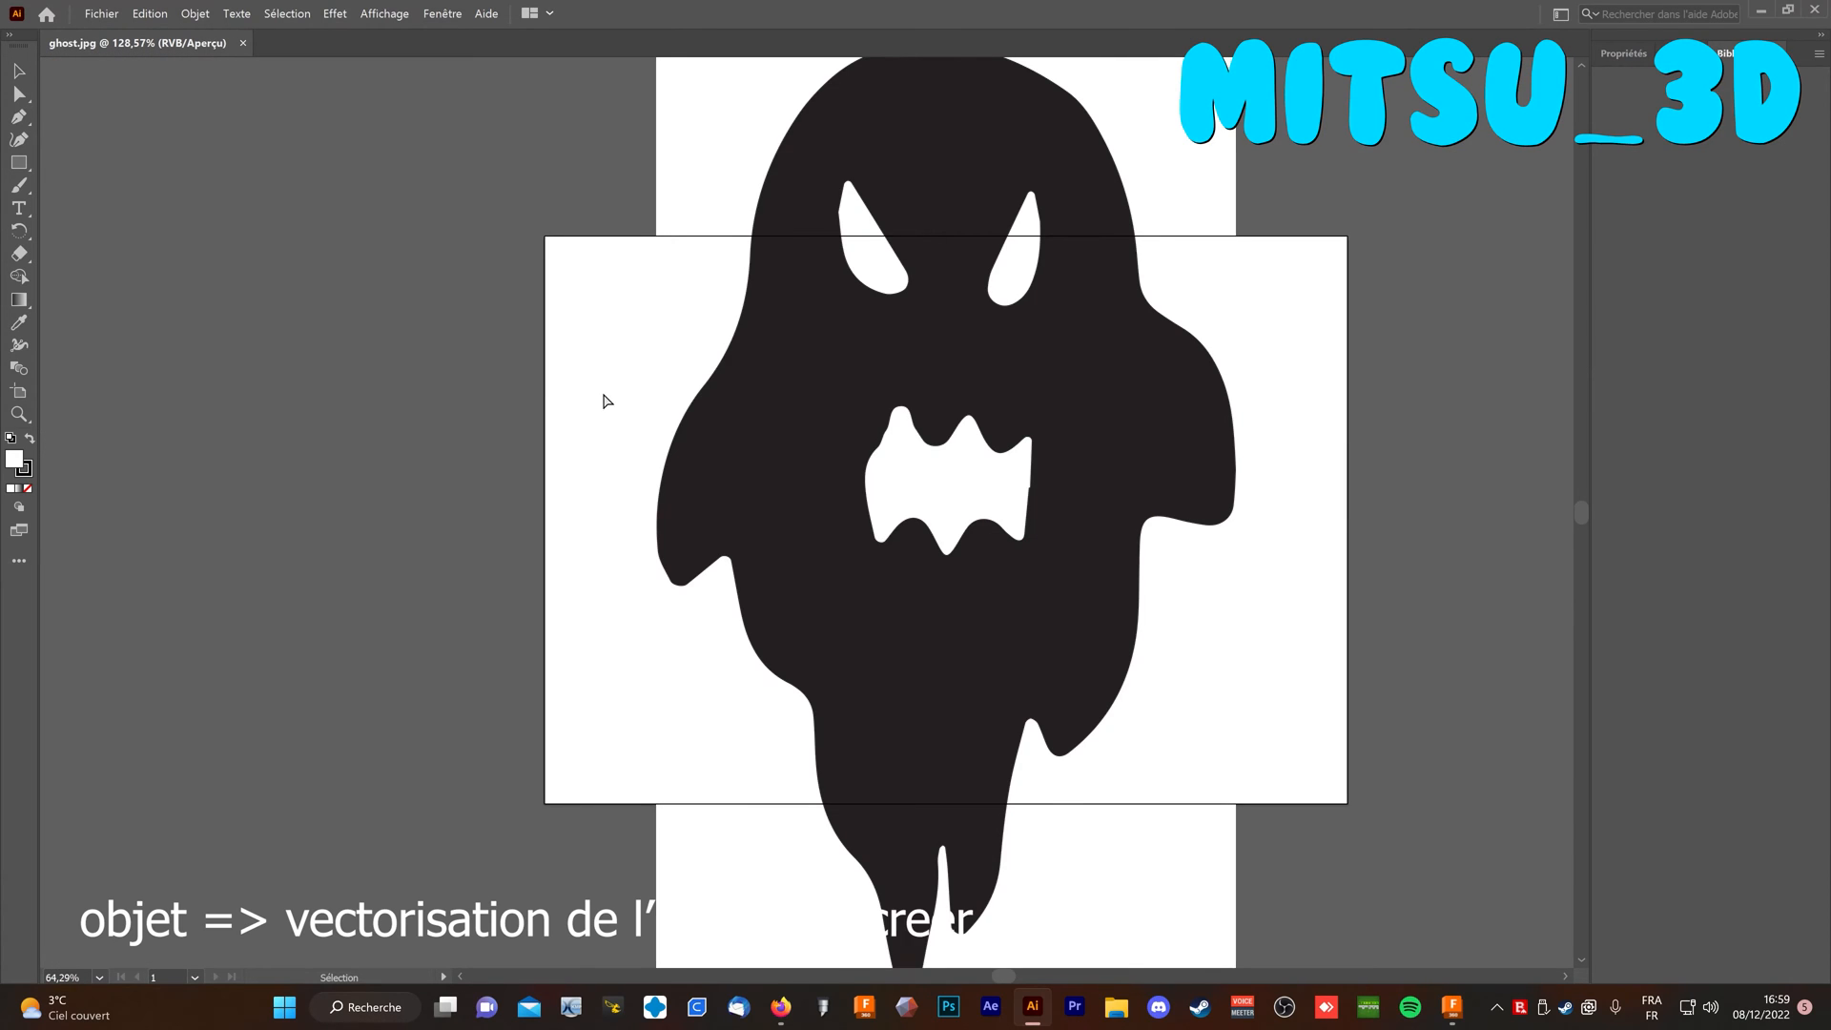
Select the ghost image and vectorise it with Image Trace (Vectorisation de l'image, Créer).
key("ctrl+1")
left_click(194, 14)
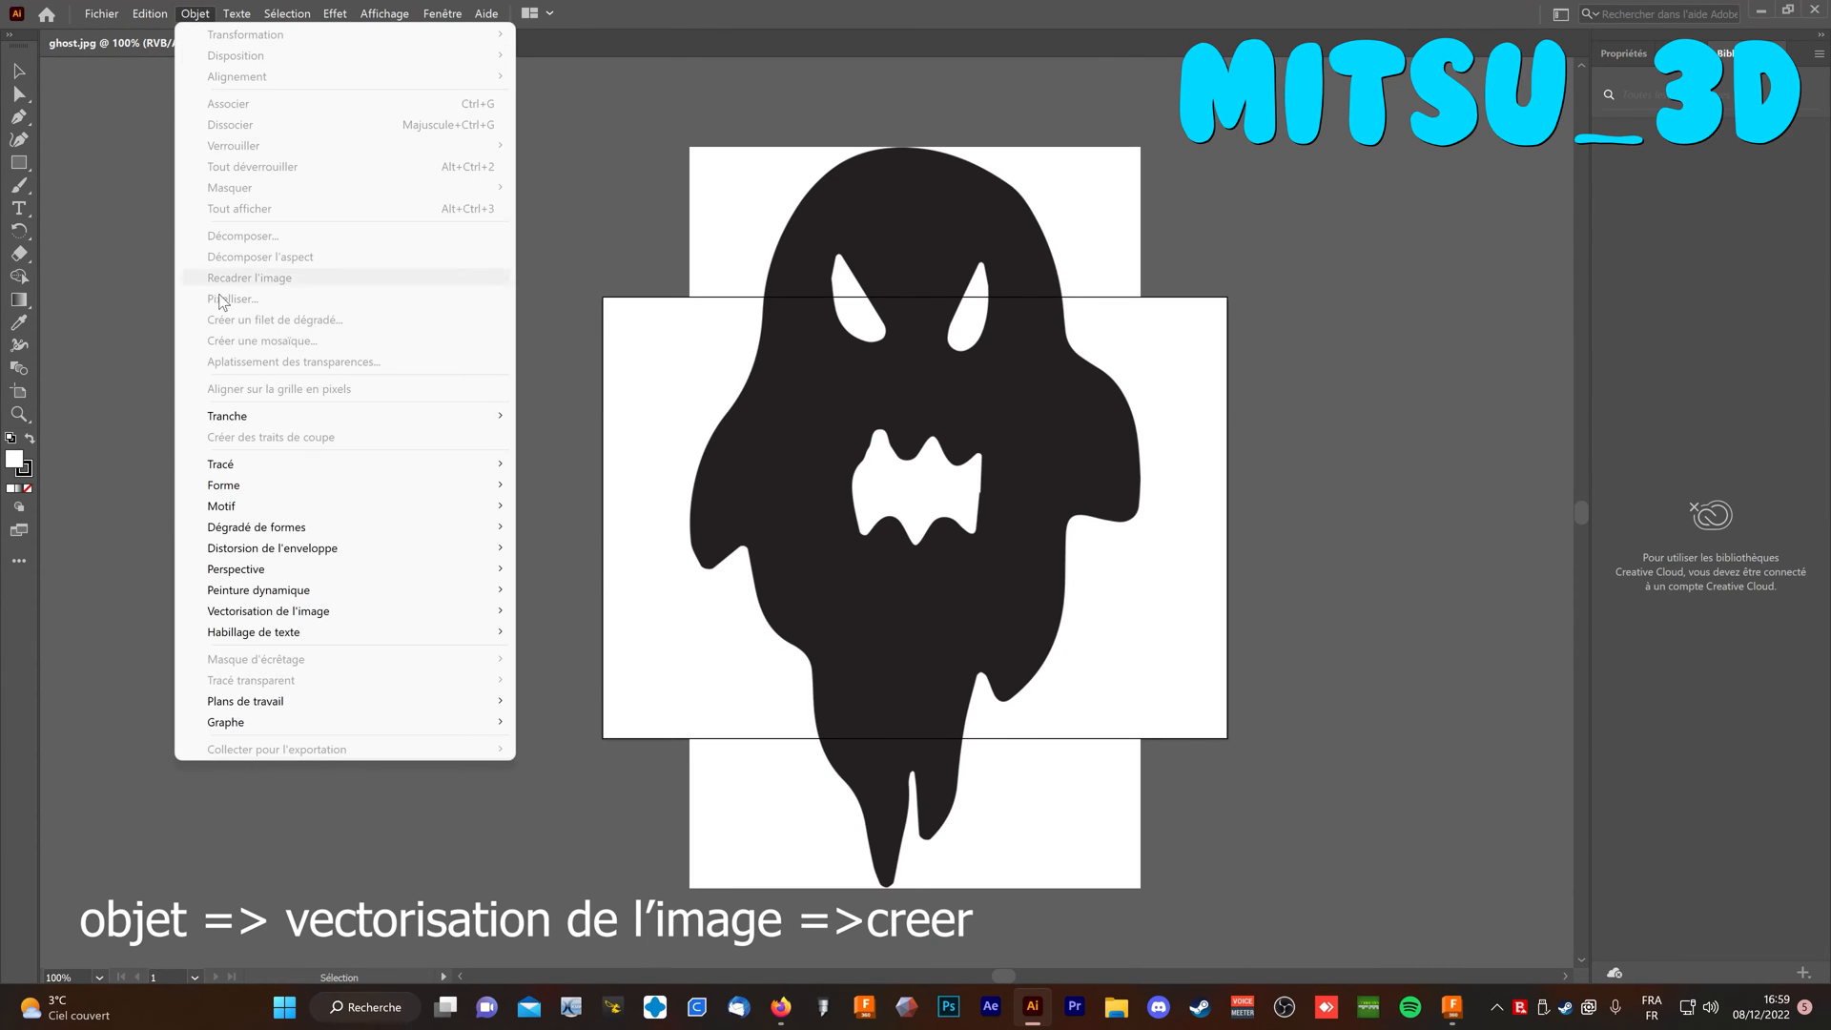
mouse_move(366, 619)
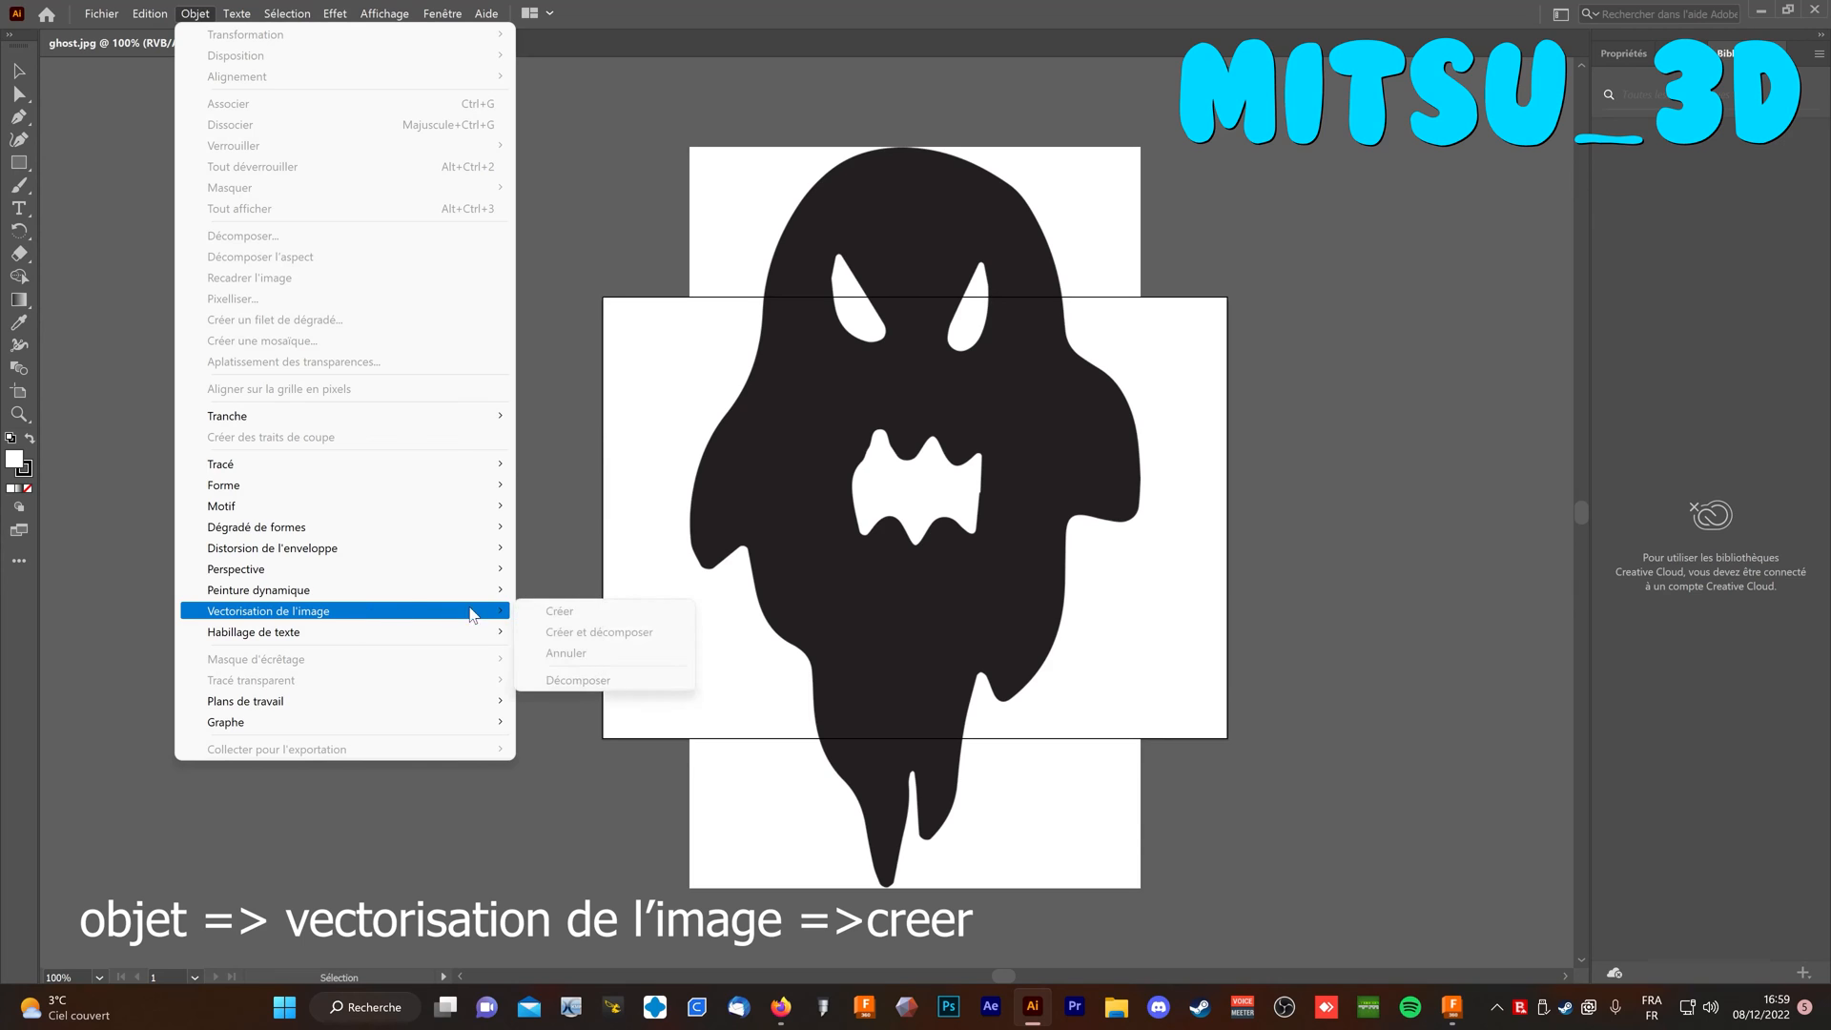
left_click(749, 541)
left_click(194, 13)
mouse_move(382, 611)
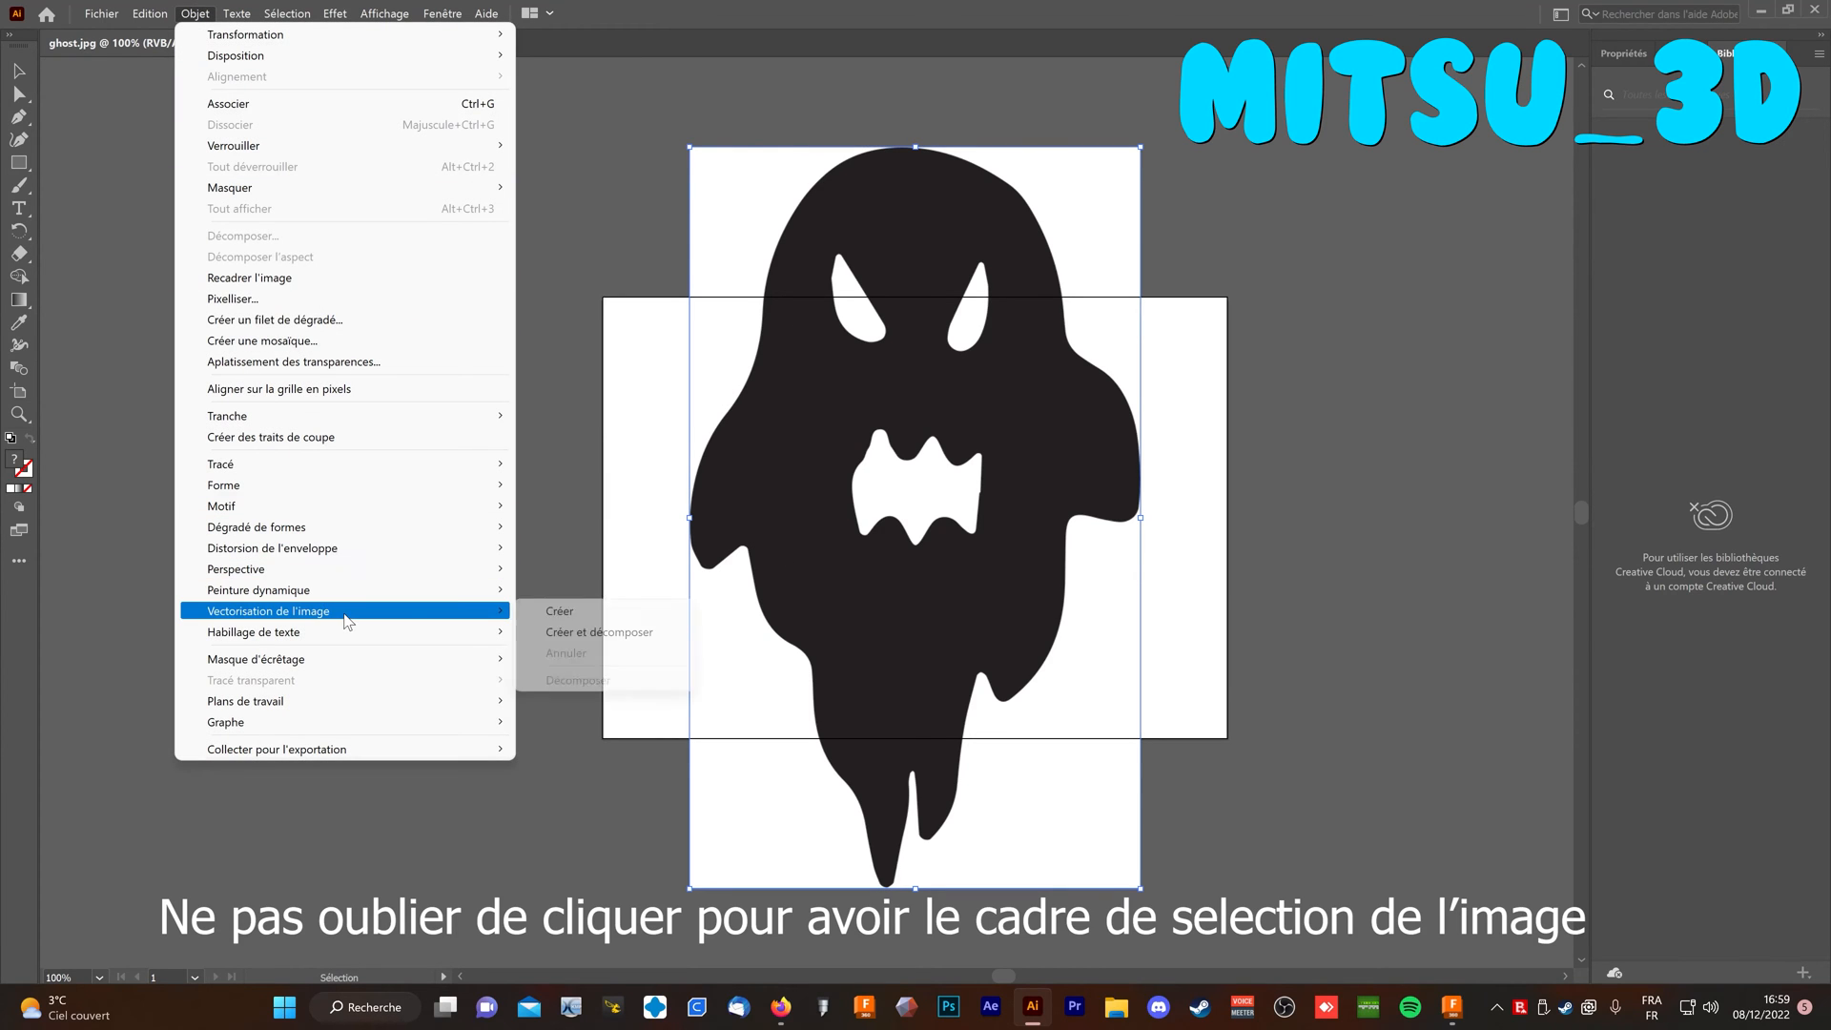
left_click(559, 612)
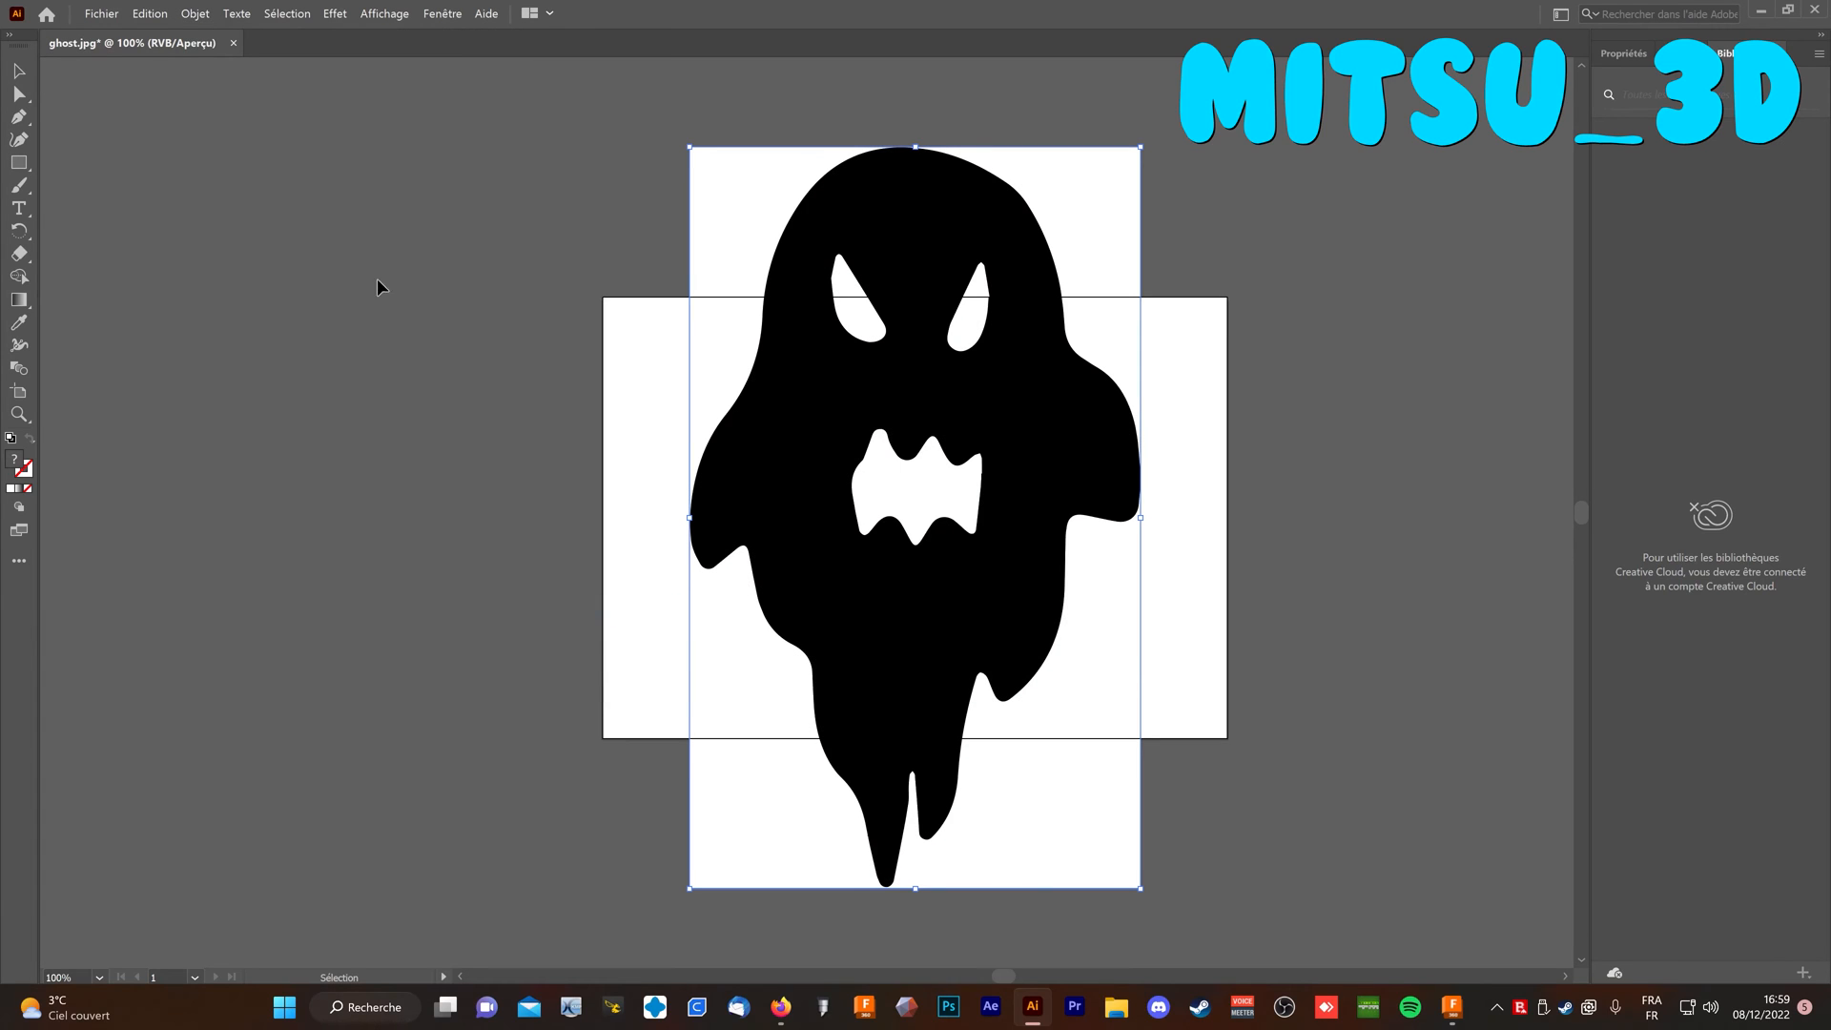
Fit the artboard to the bounds of the traced ghost artwork.
left_click(195, 13)
mouse_move(370, 635)
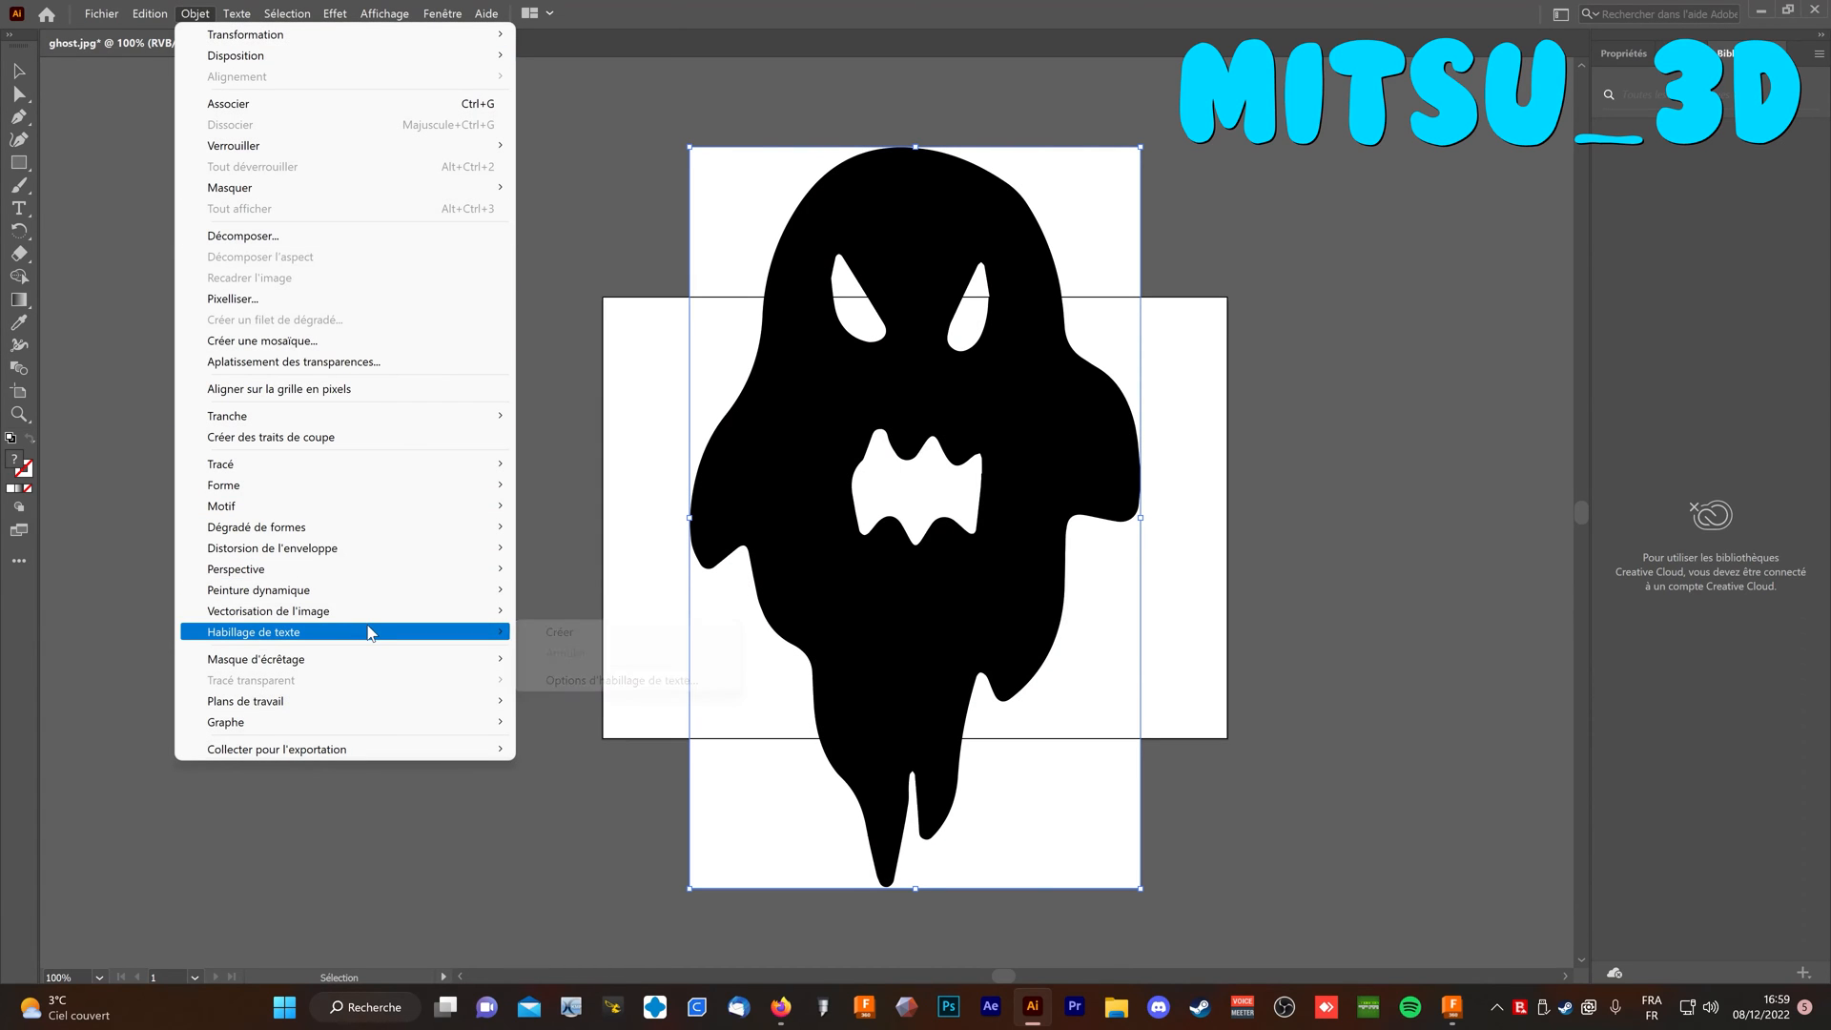
mouse_move(415, 612)
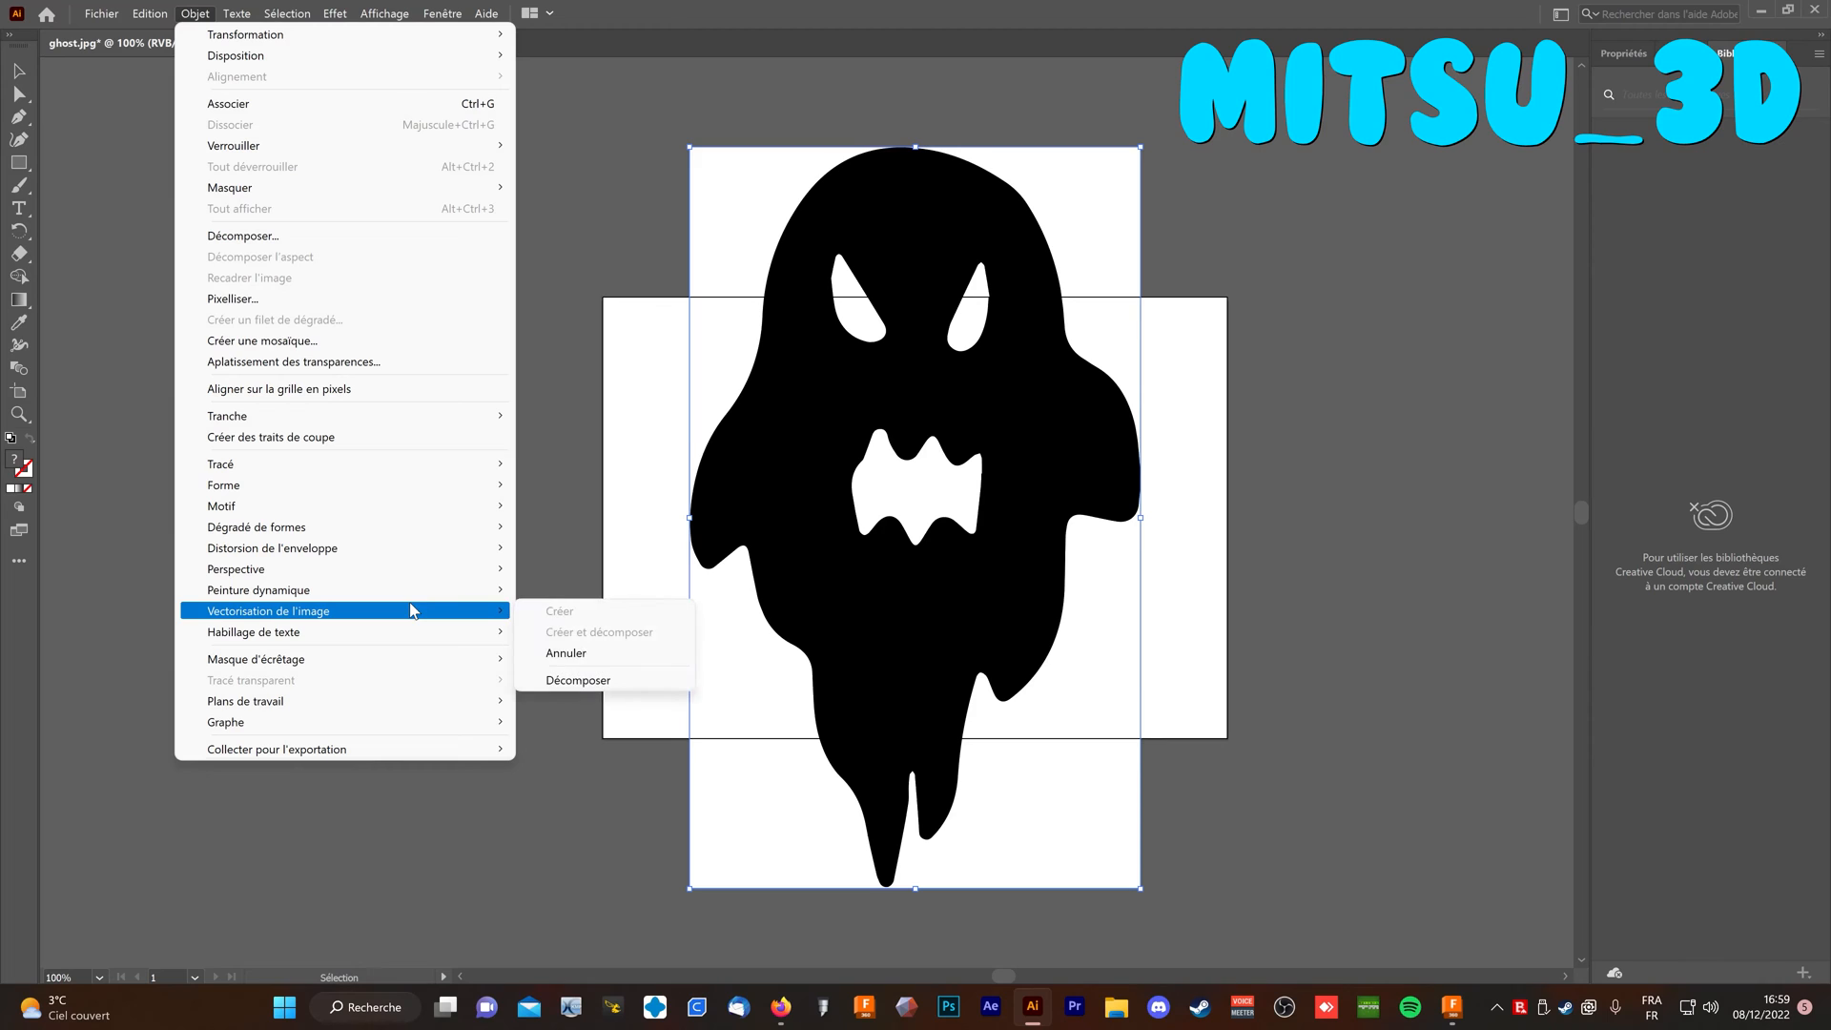
mouse_move(408, 727)
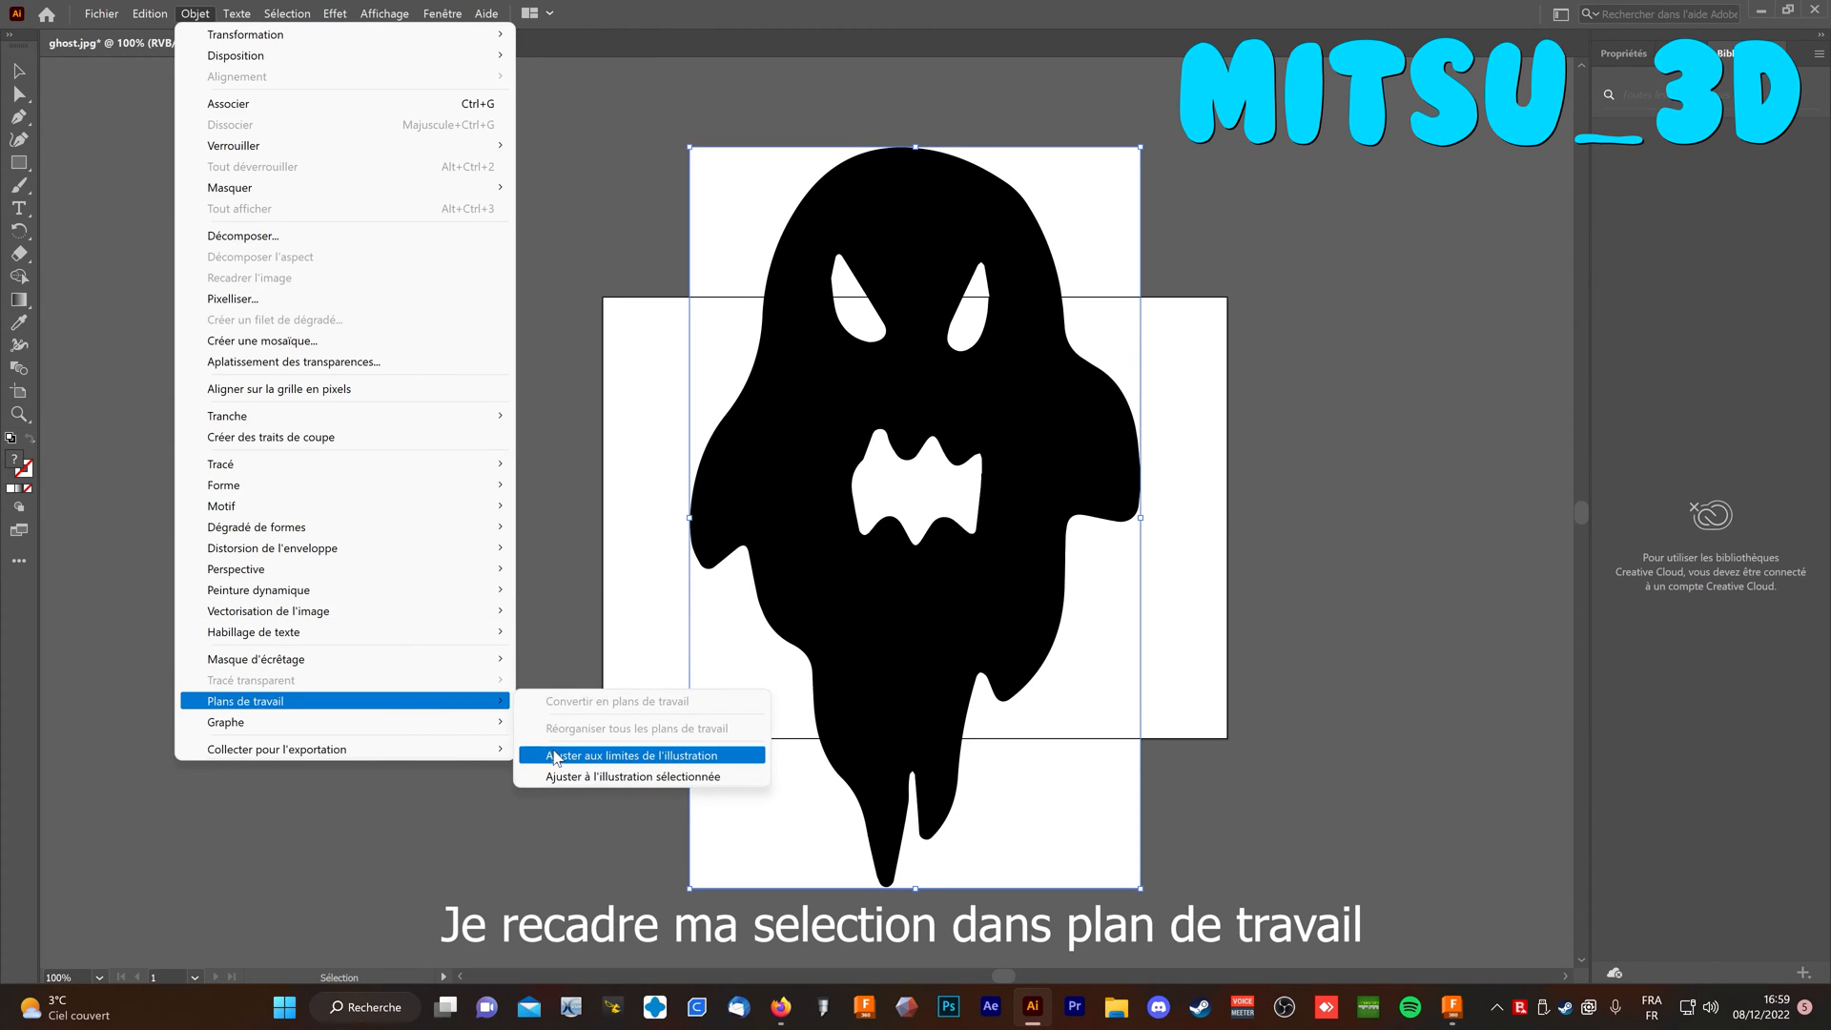
left_click(555, 755)
Save the traced ghost on the Desktop as ghost.SVG.svg with the SVG 1.1 profile, and close Illustrator.
left_click(101, 13)
left_click(209, 187)
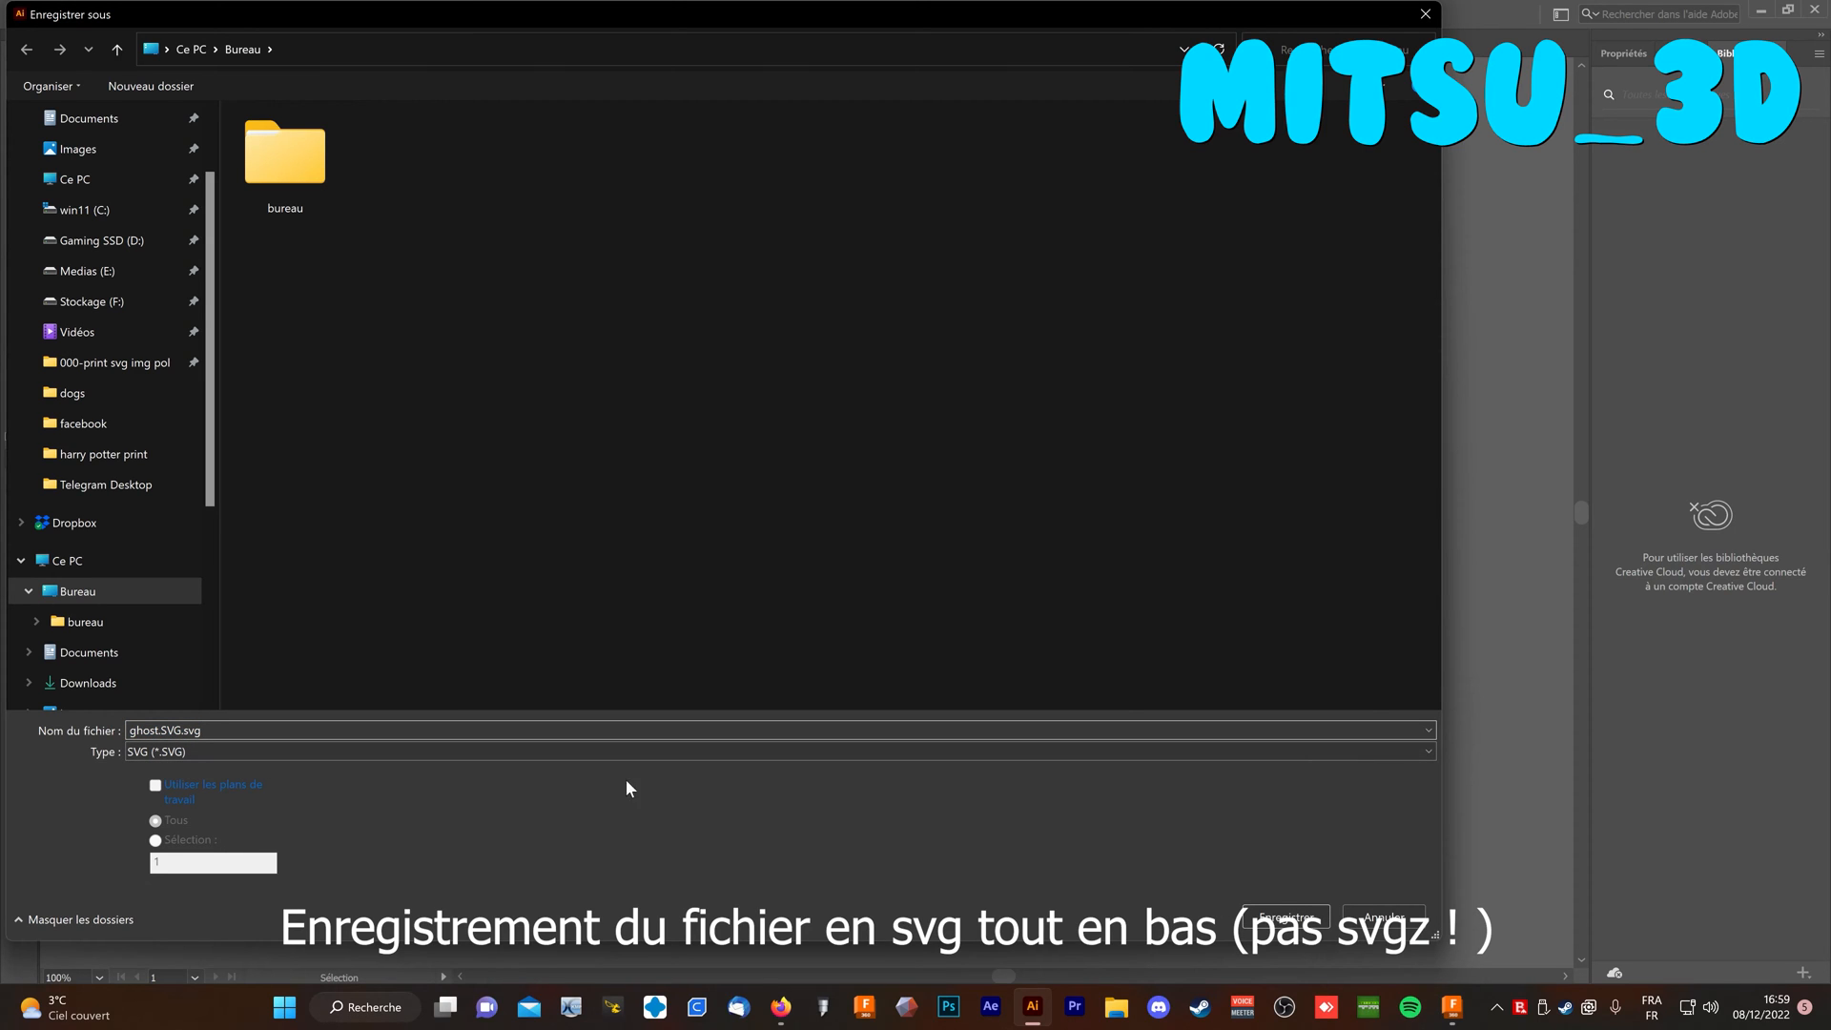
left_click(1283, 918)
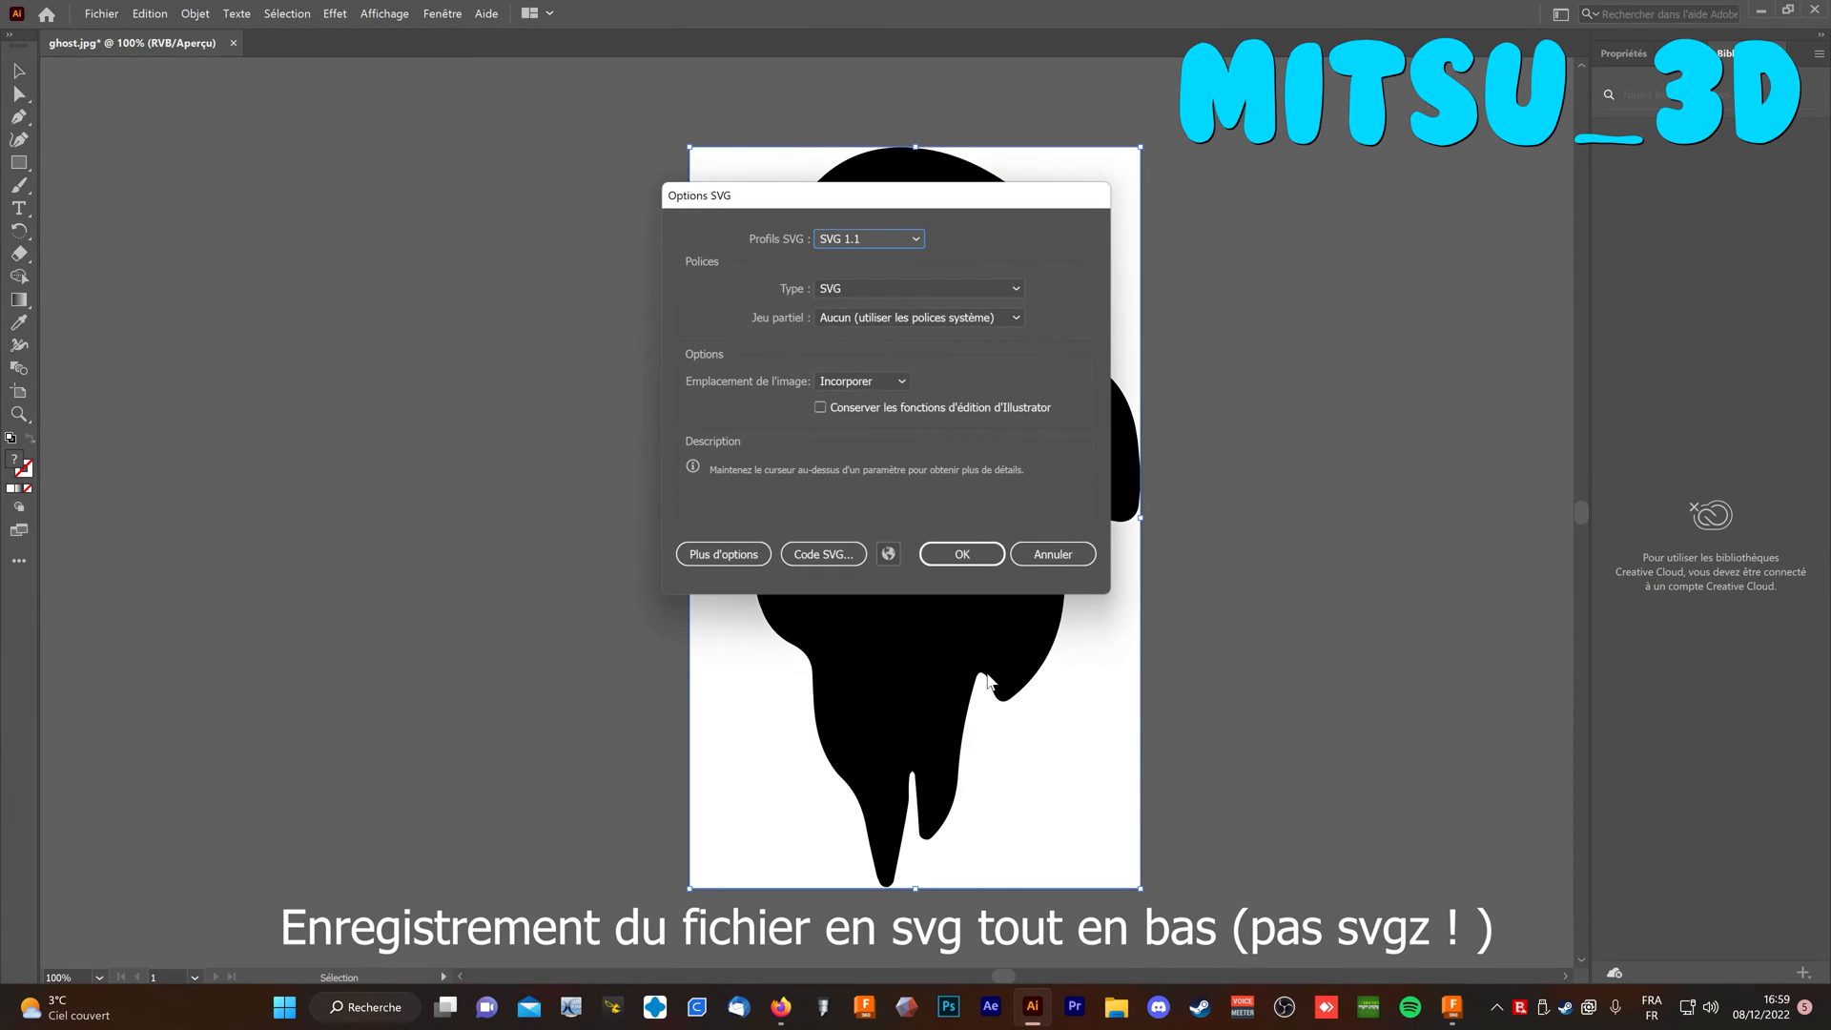
left_click(964, 561)
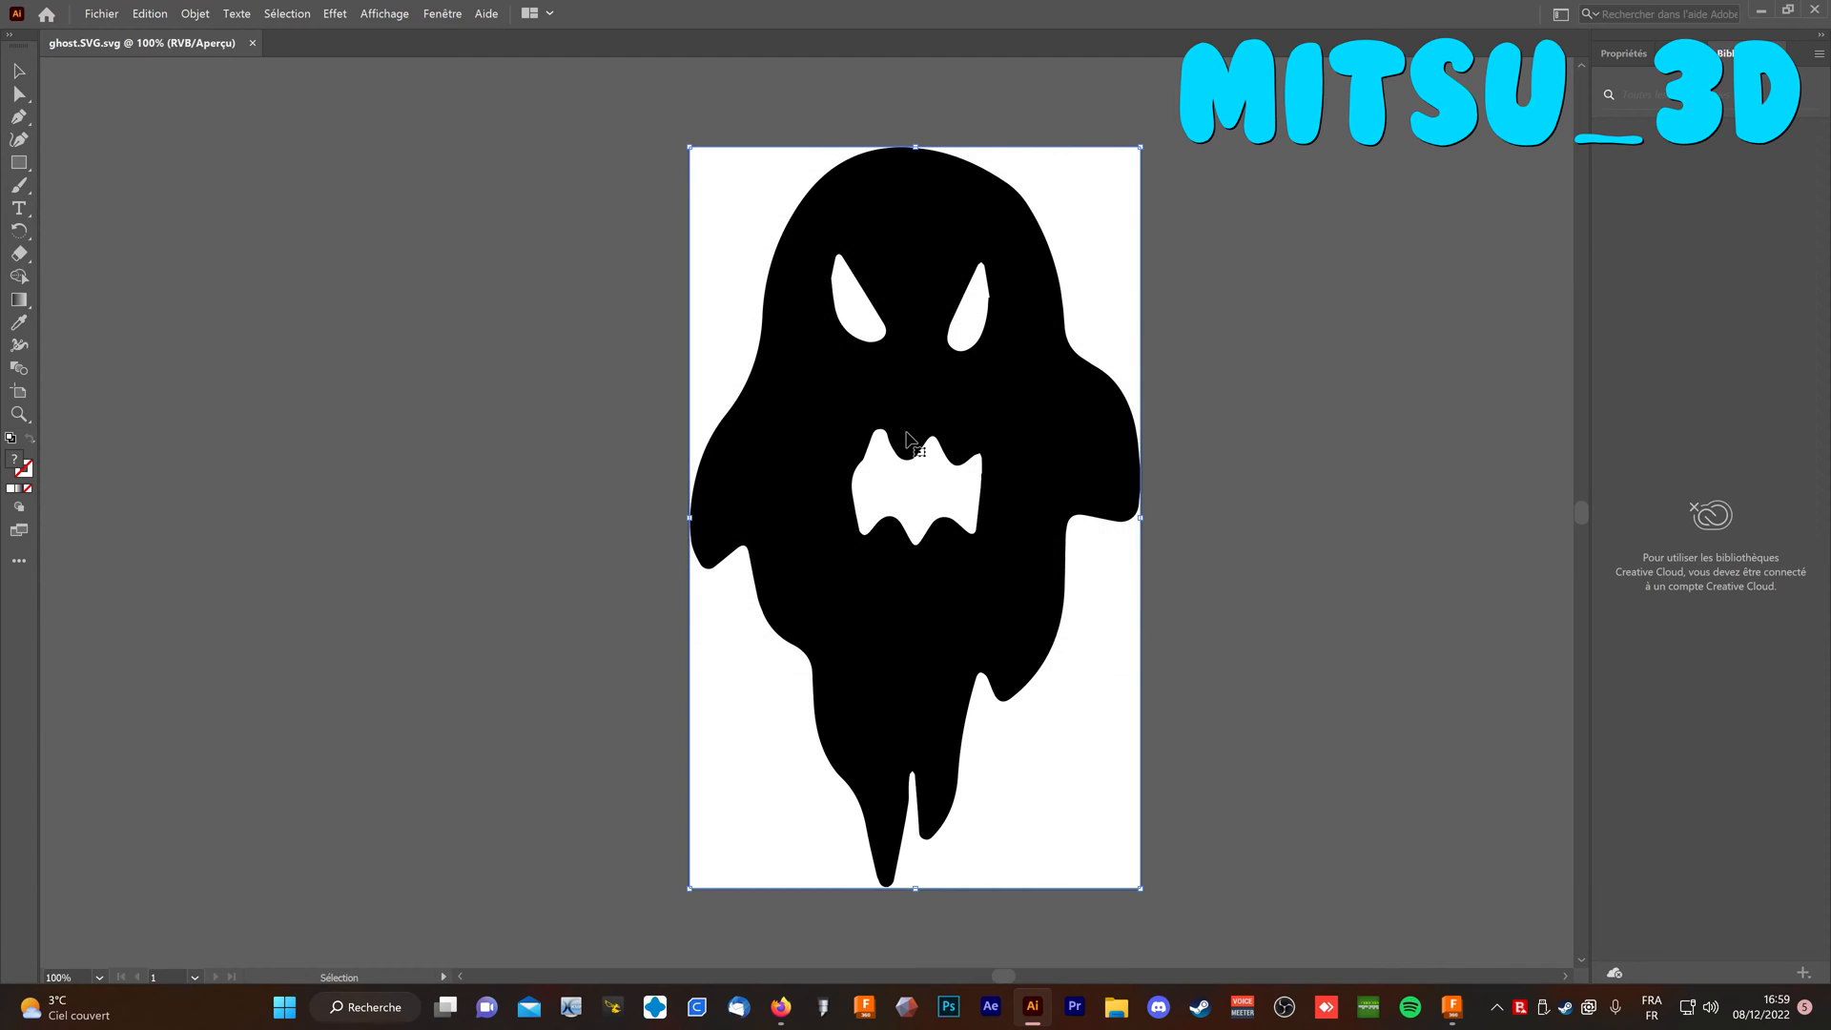
left_click(1817, 12)
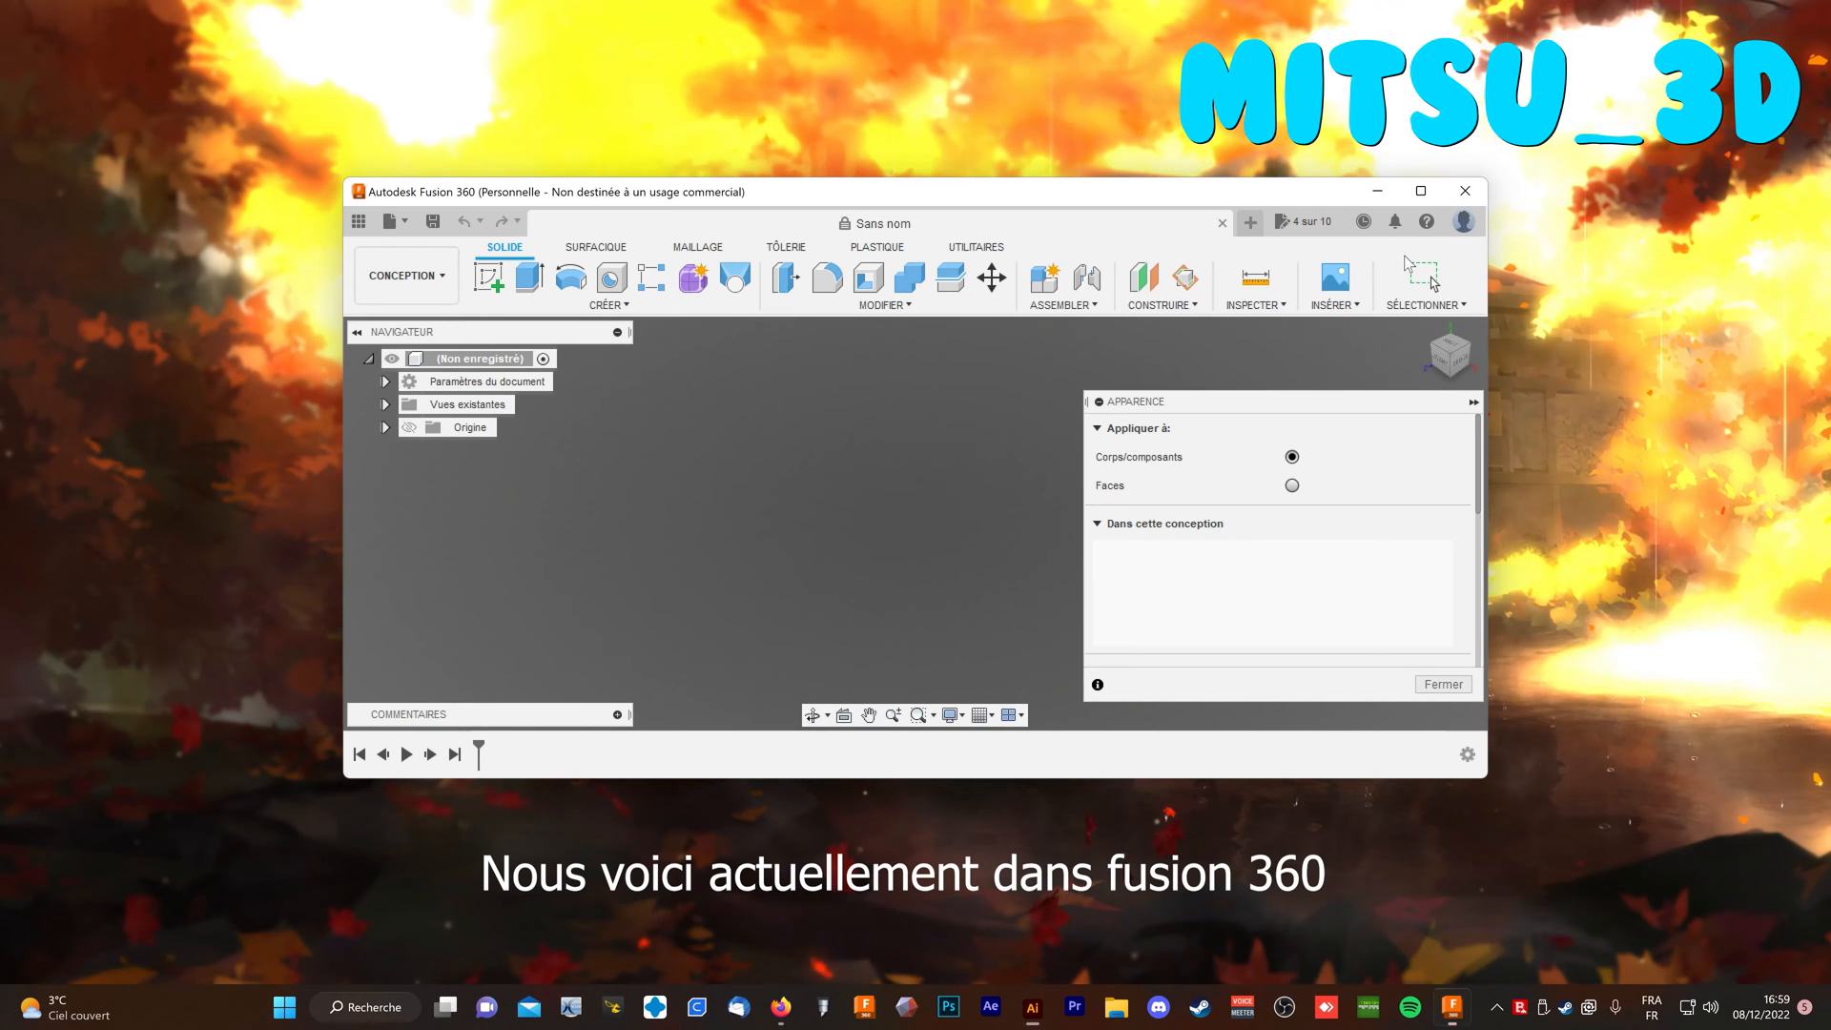
Maximise Fusion 360, collapse the Appearance palette and start a new sketch on the horizontal plane.
left_click(1422, 191)
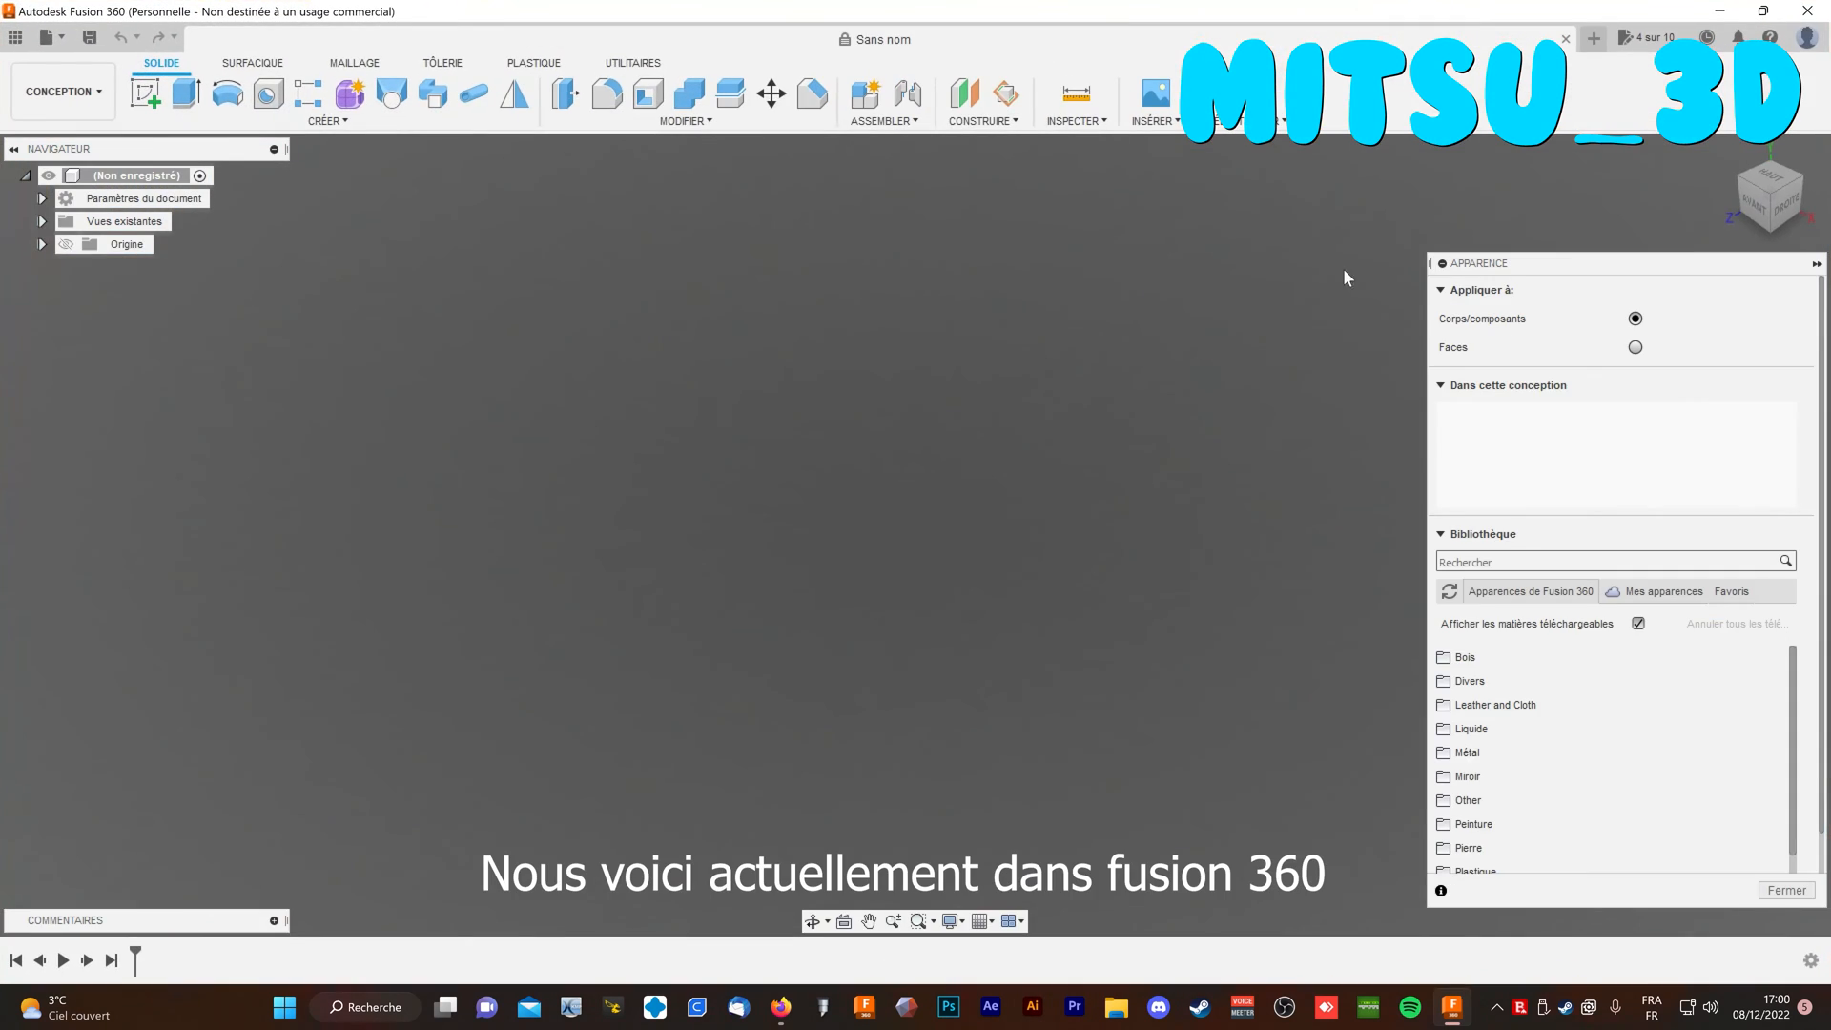
left_click(1815, 264)
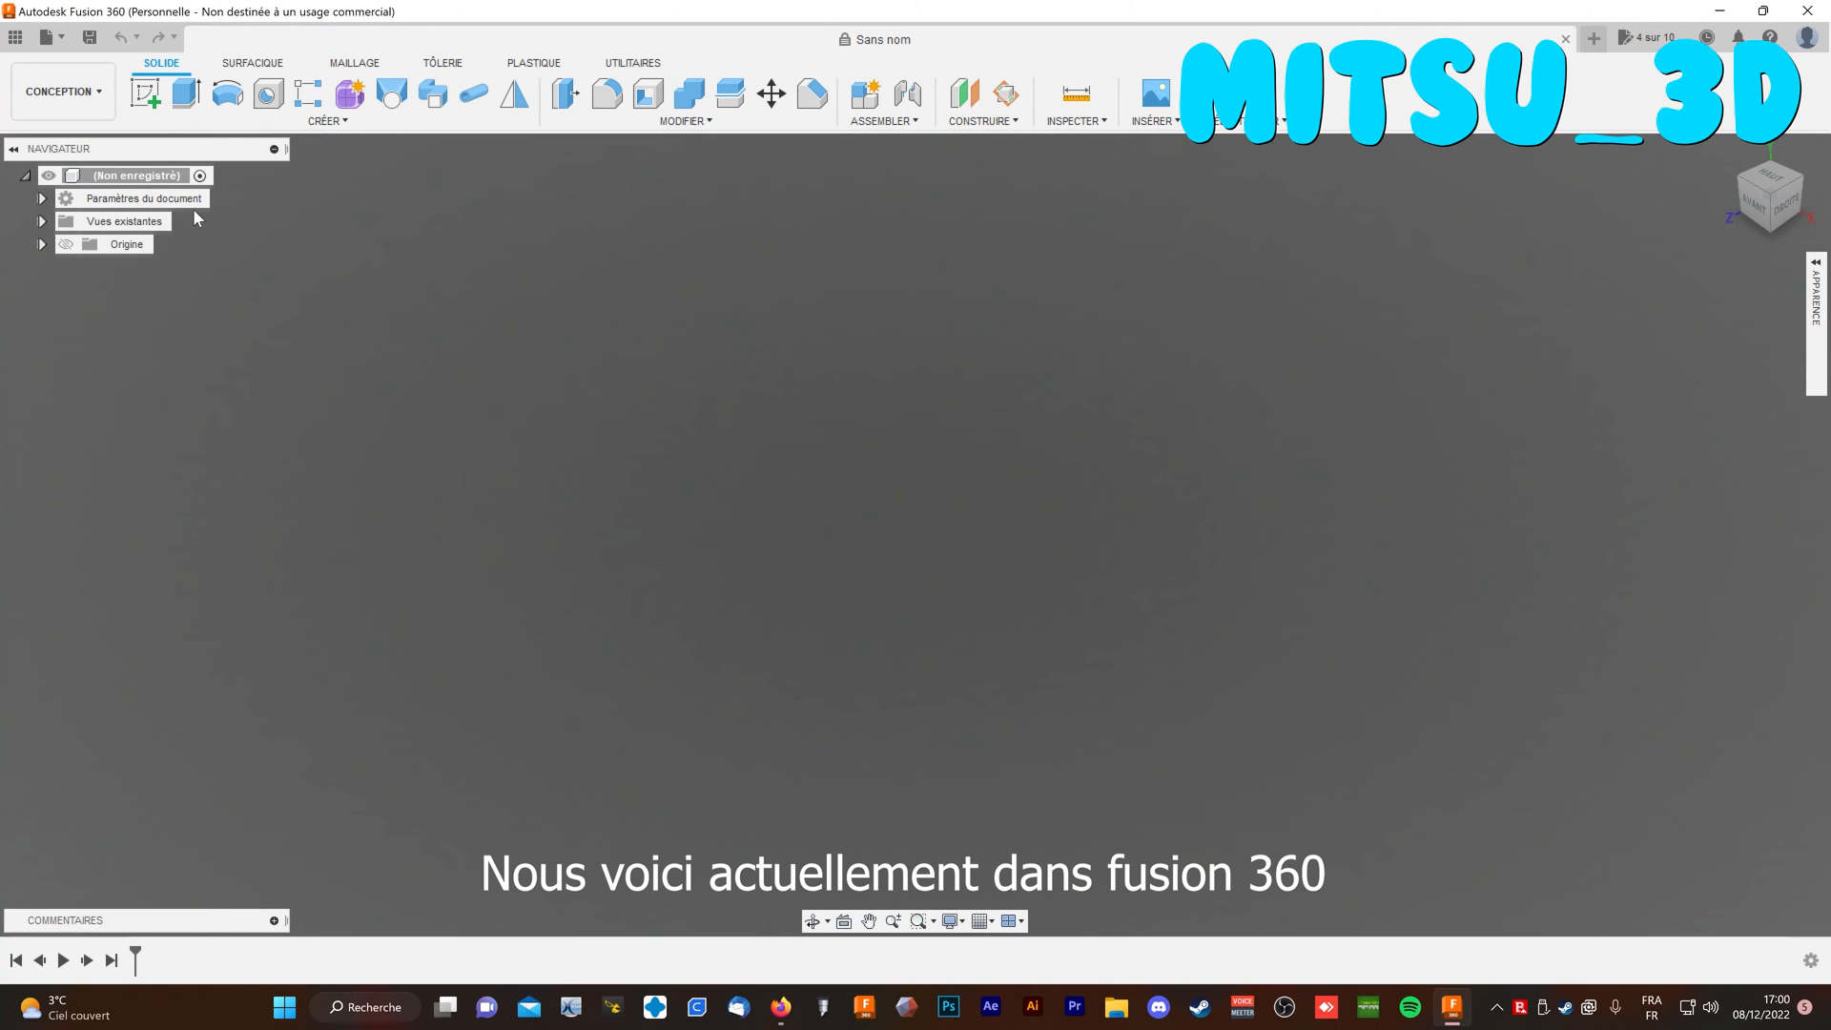
left_click(149, 105)
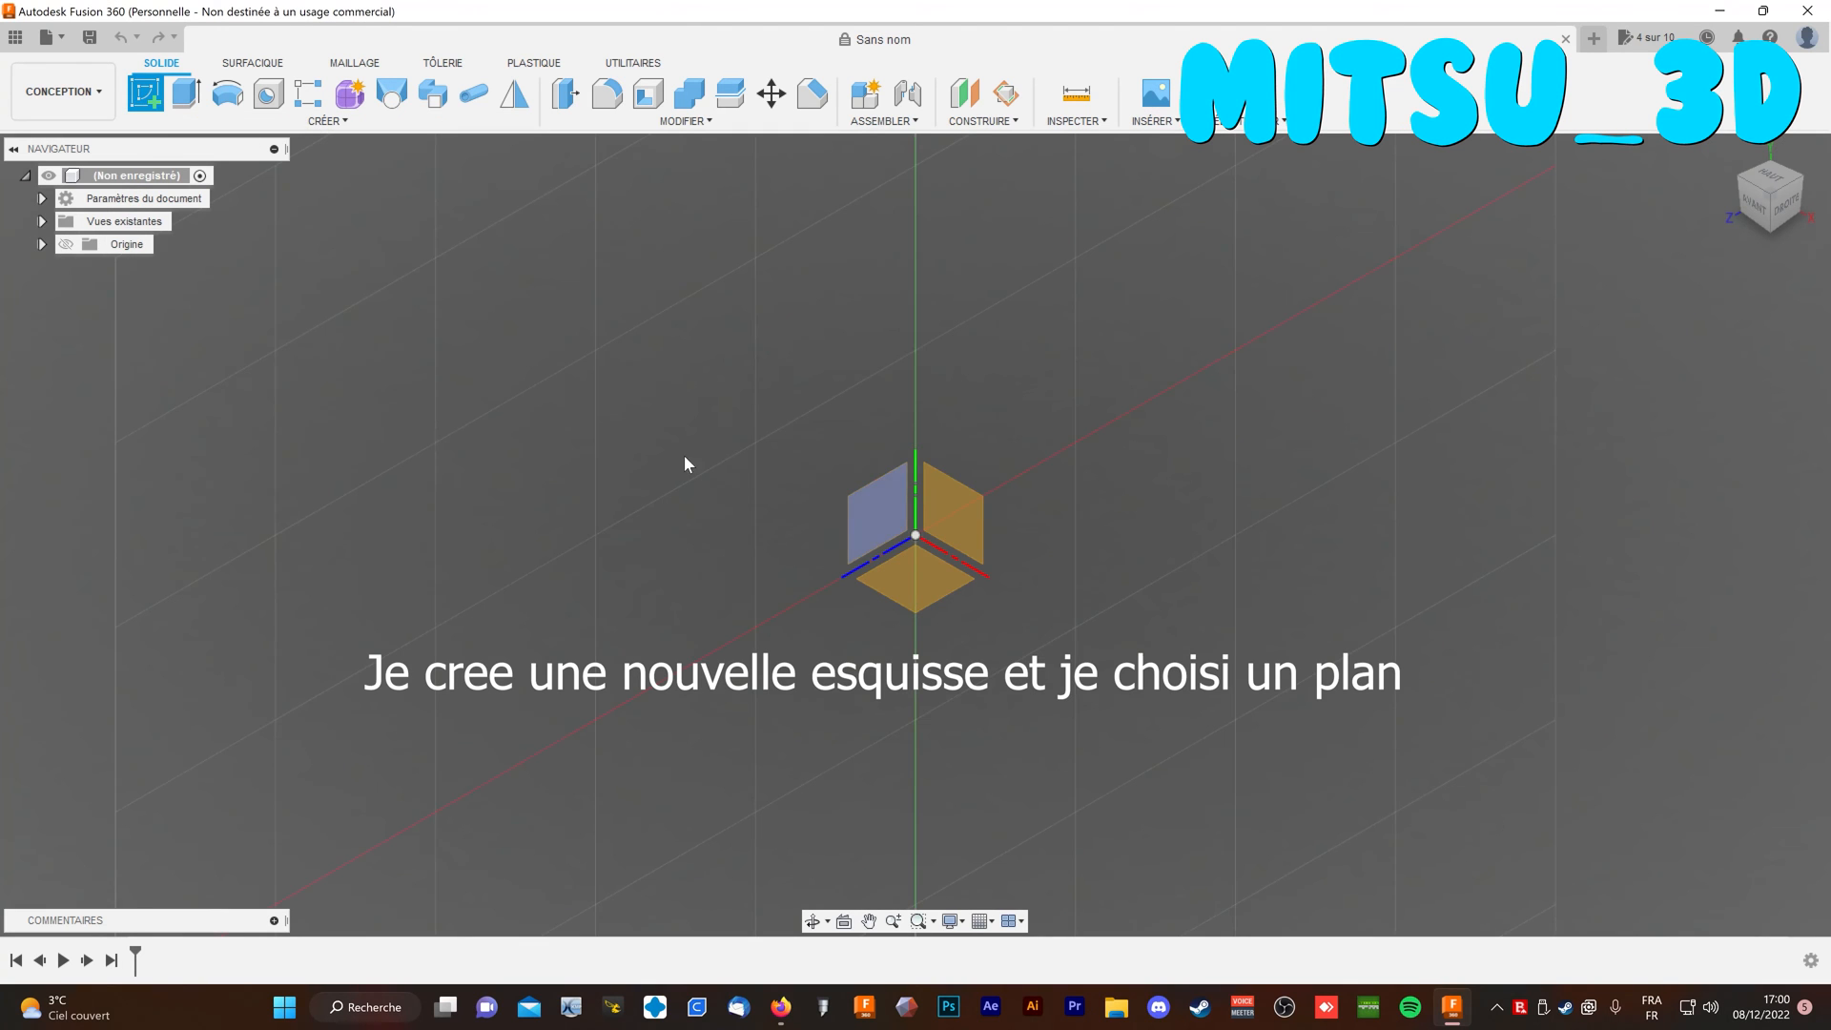
left_click(909, 581)
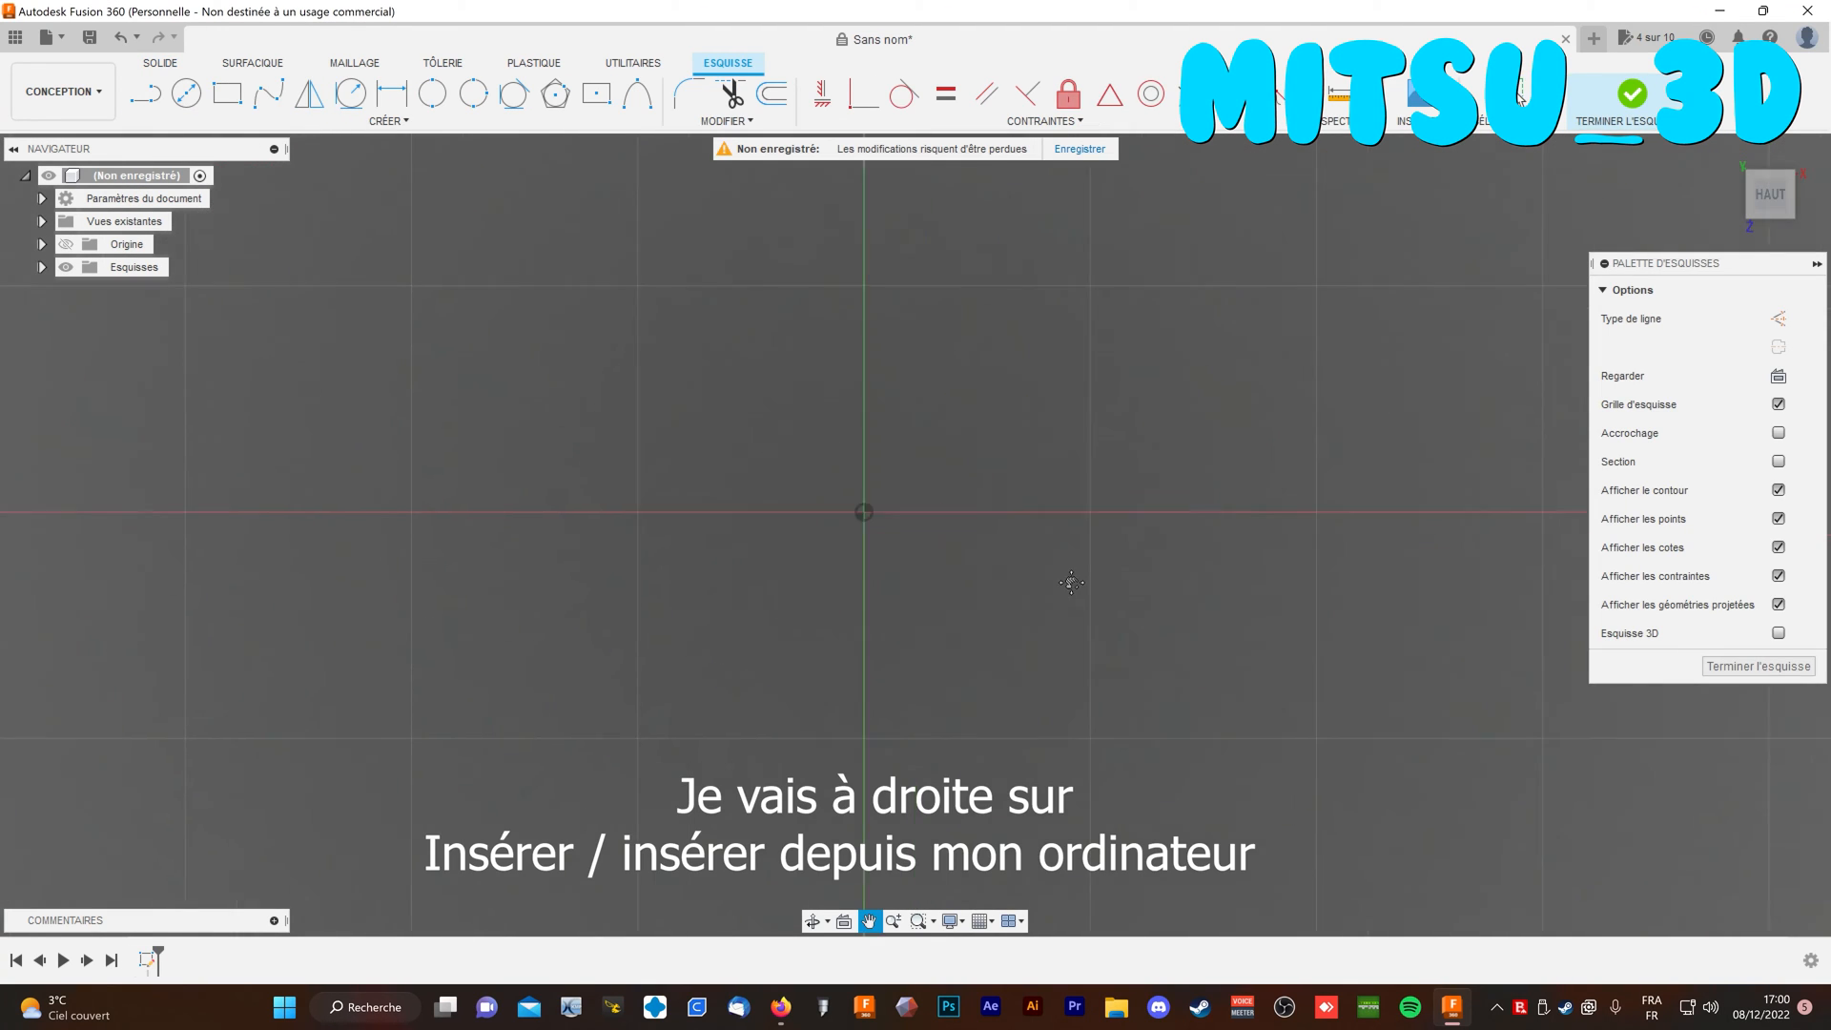
Insert the ghost SVG file from the computer into the sketch, scaling it down slightly.
left_click(1406, 122)
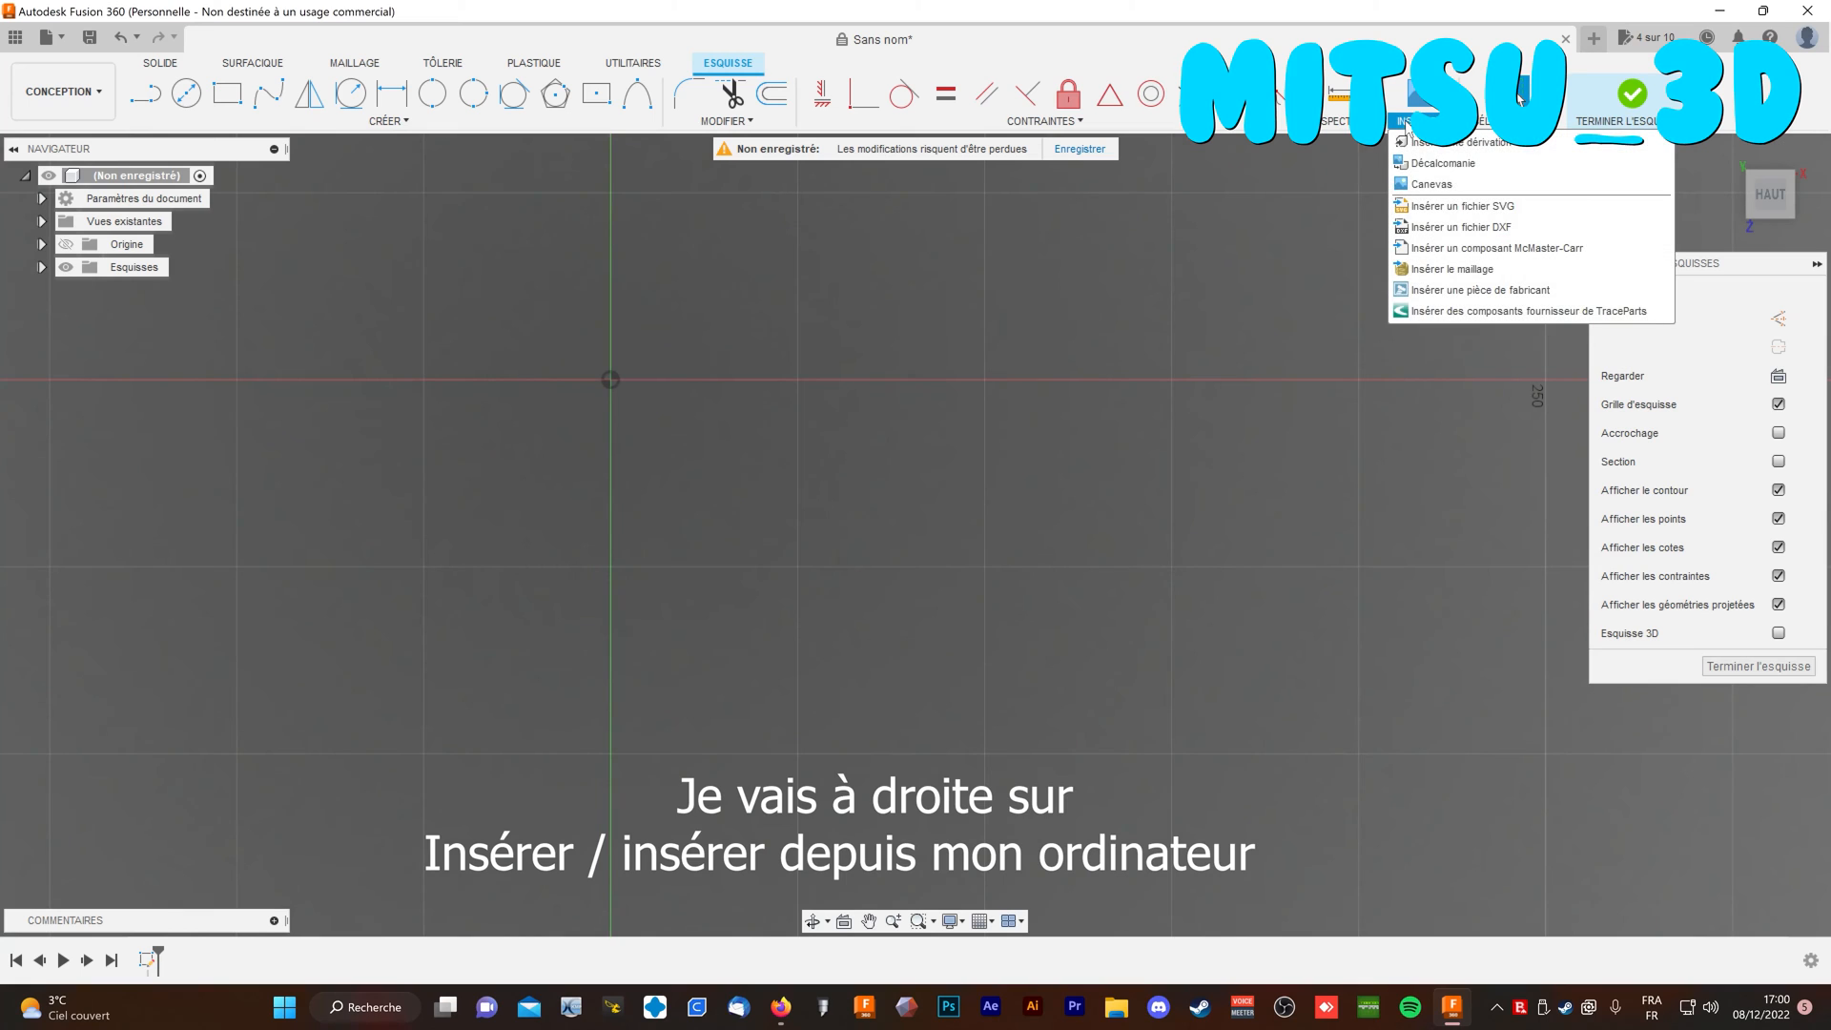
left_click(1457, 206)
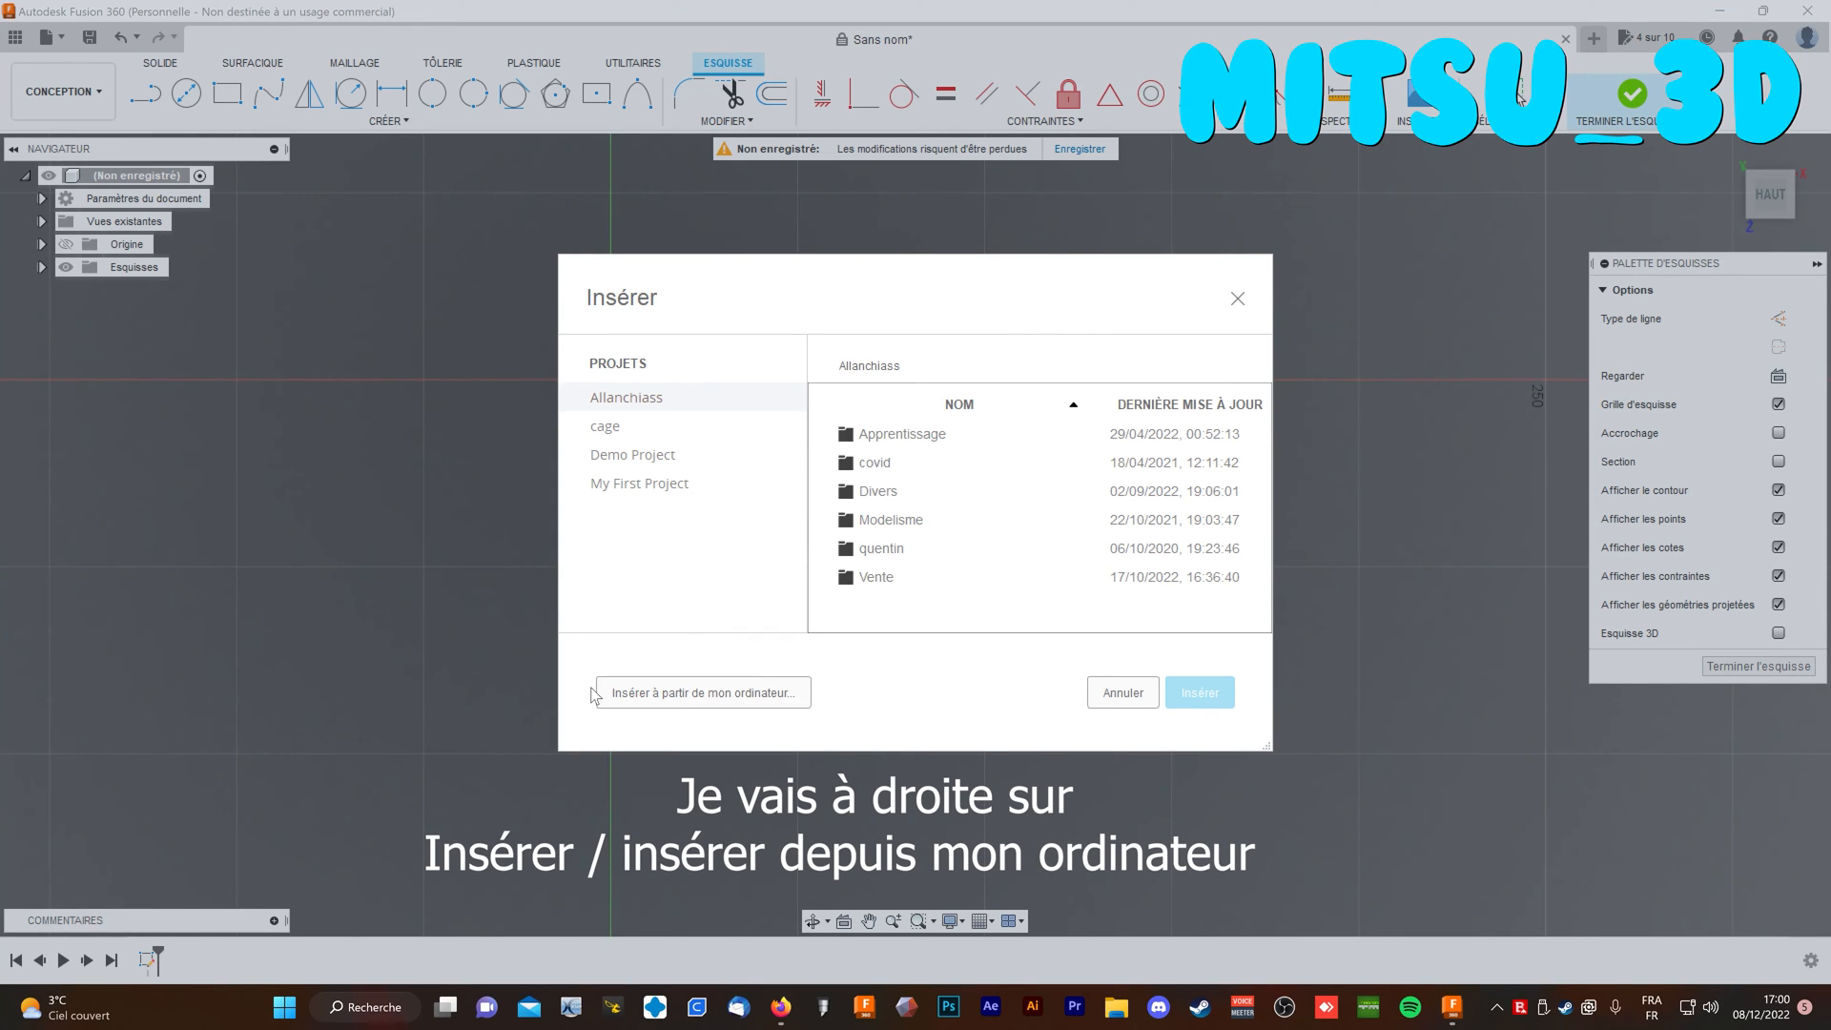
left_click(735, 703)
left_click(214, 211)
double_click(214, 211)
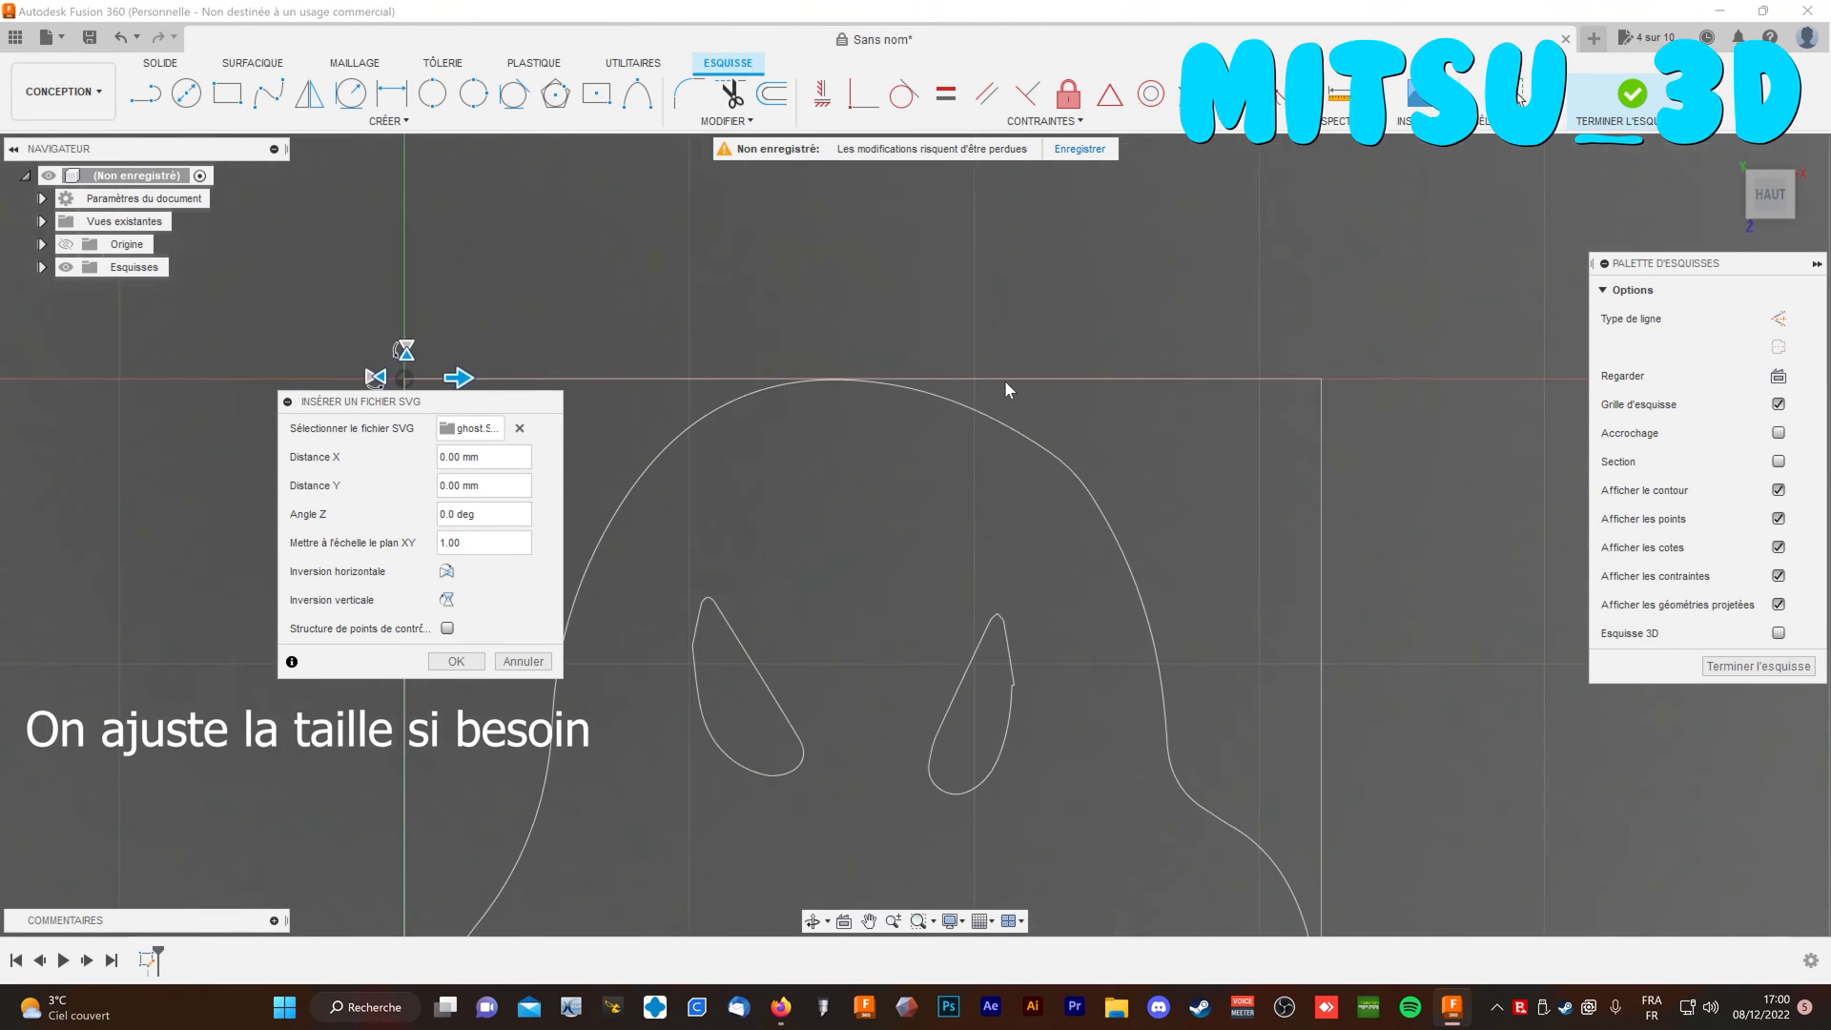
scroll(913, 391, "down", 5)
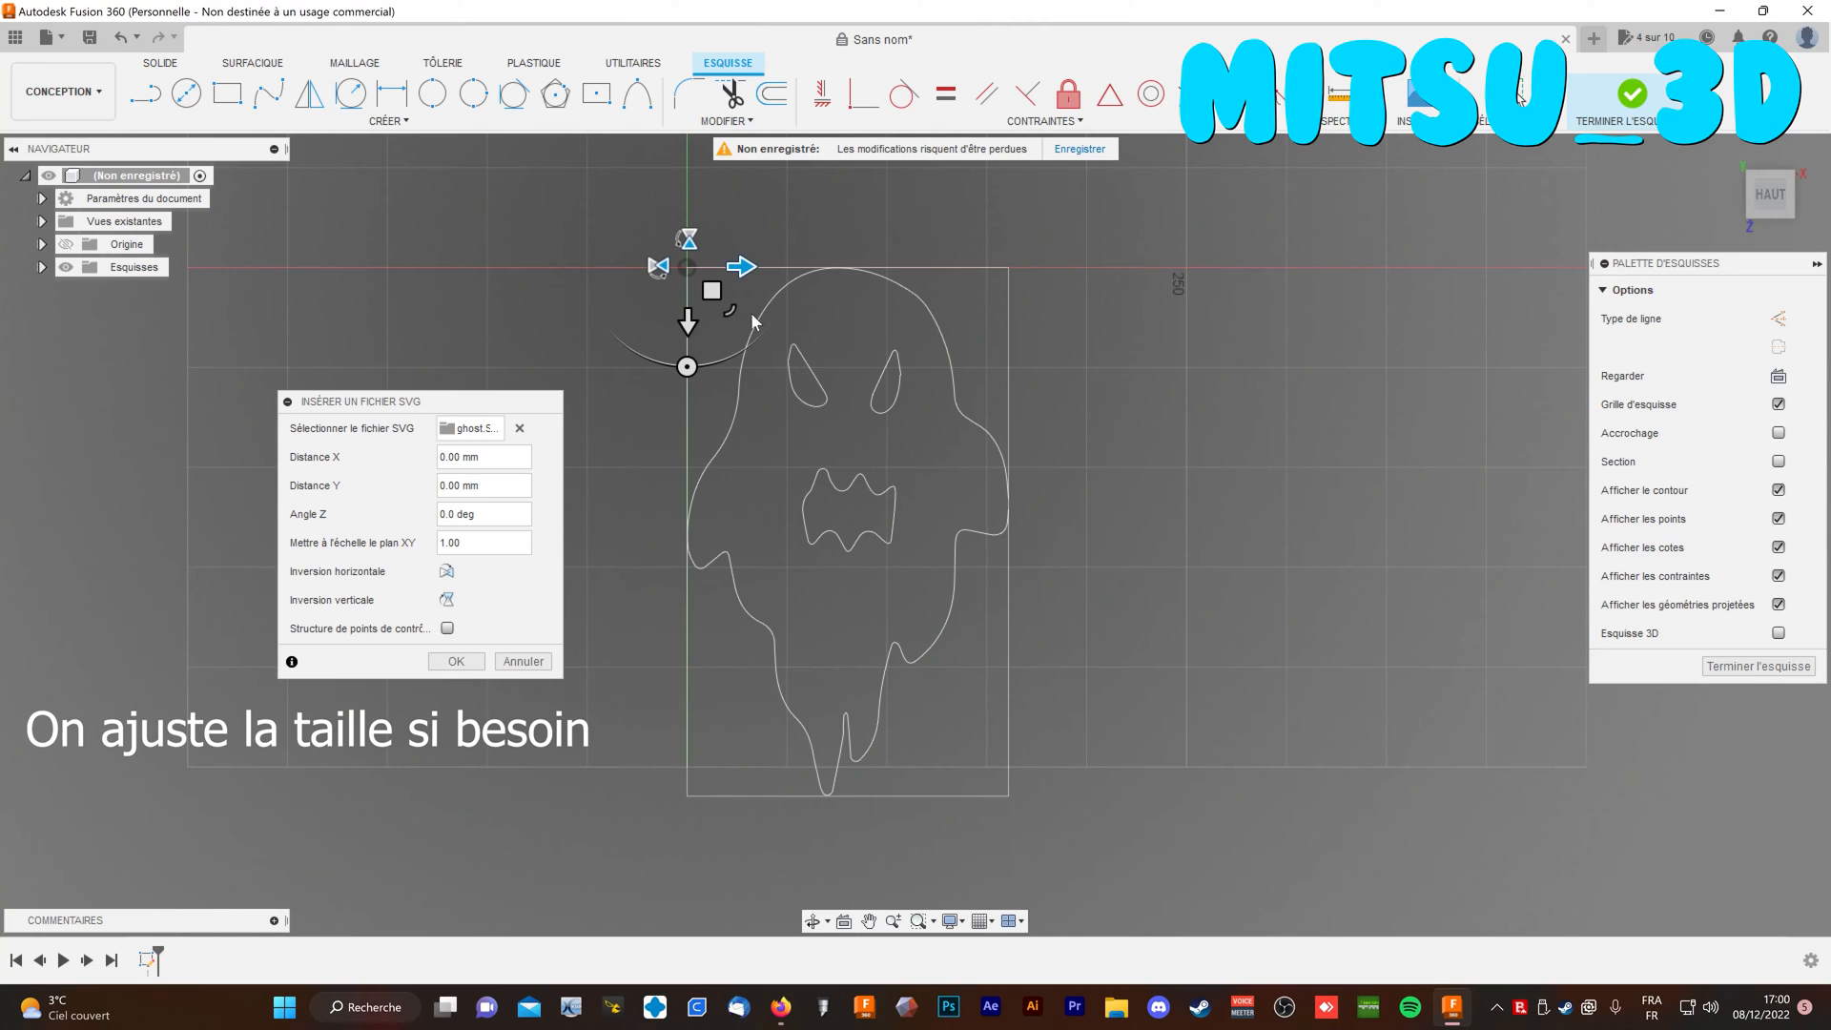
left_click_drag(730, 307, 1048, 422)
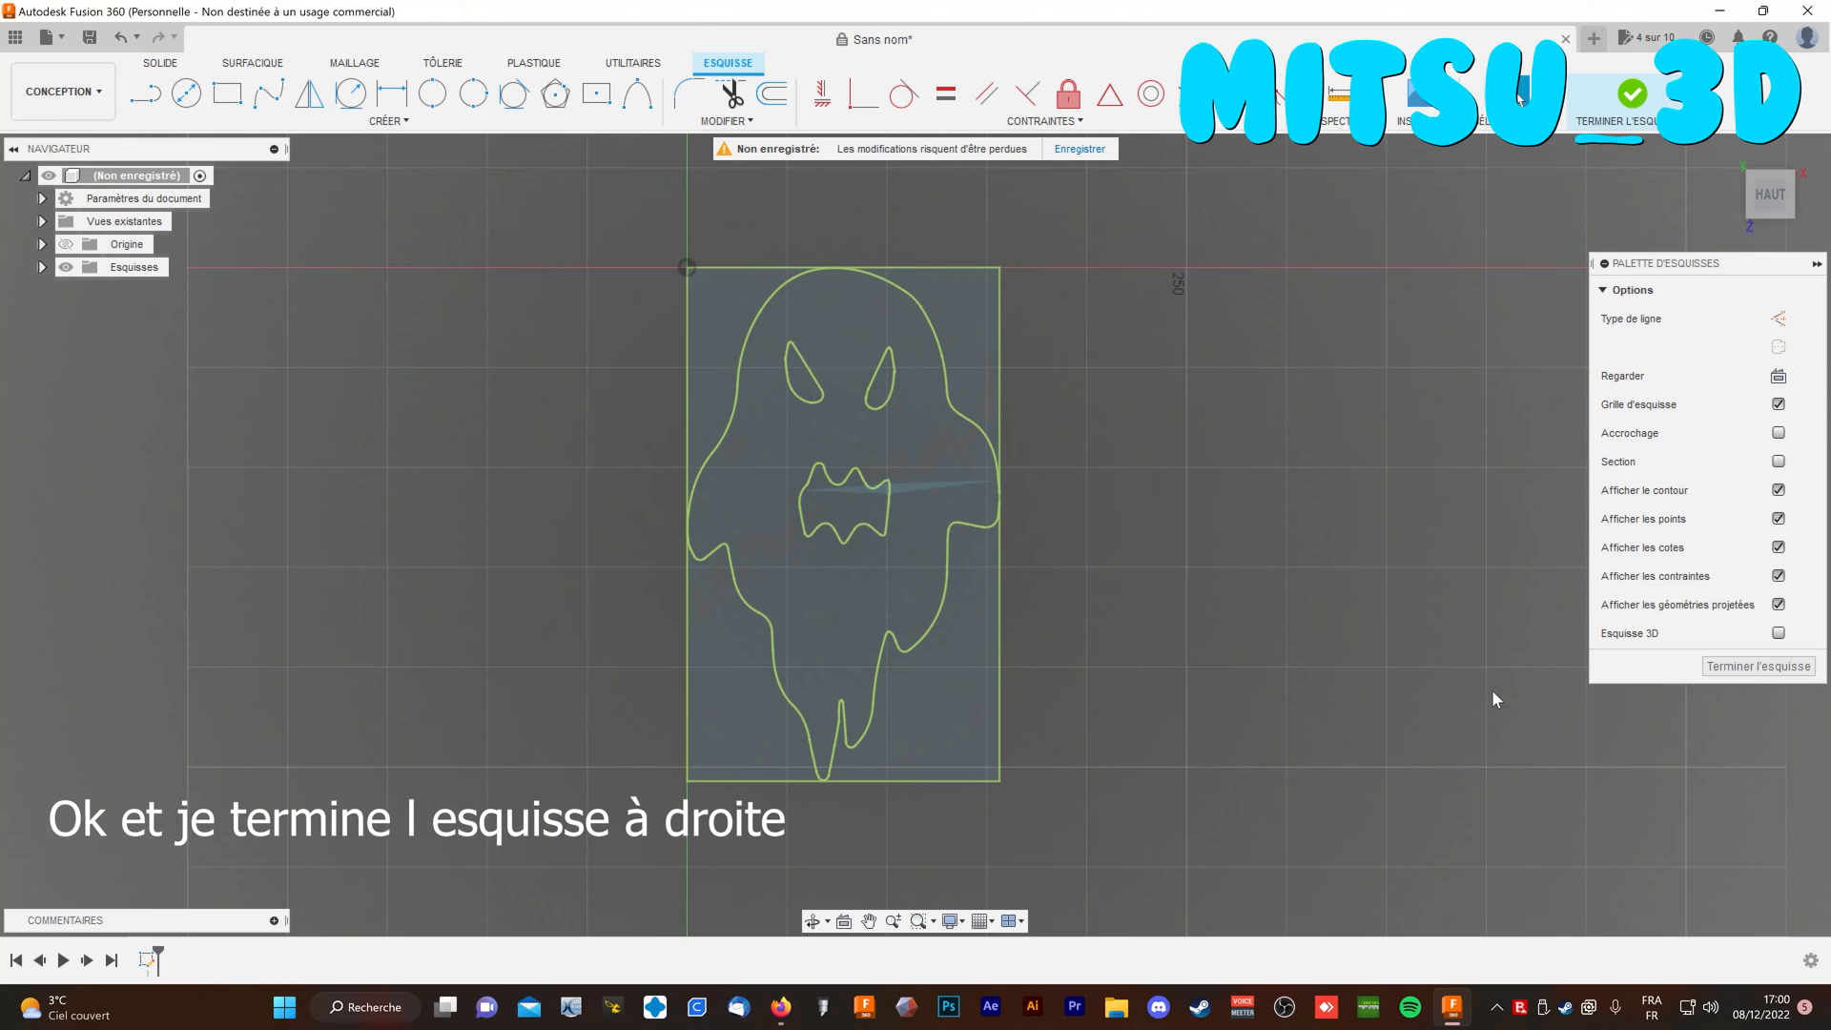
Finish the sketch and extrude the ghost profile 10 mm as a new body, leaving the eye openings cut out.
left_click(1755, 668)
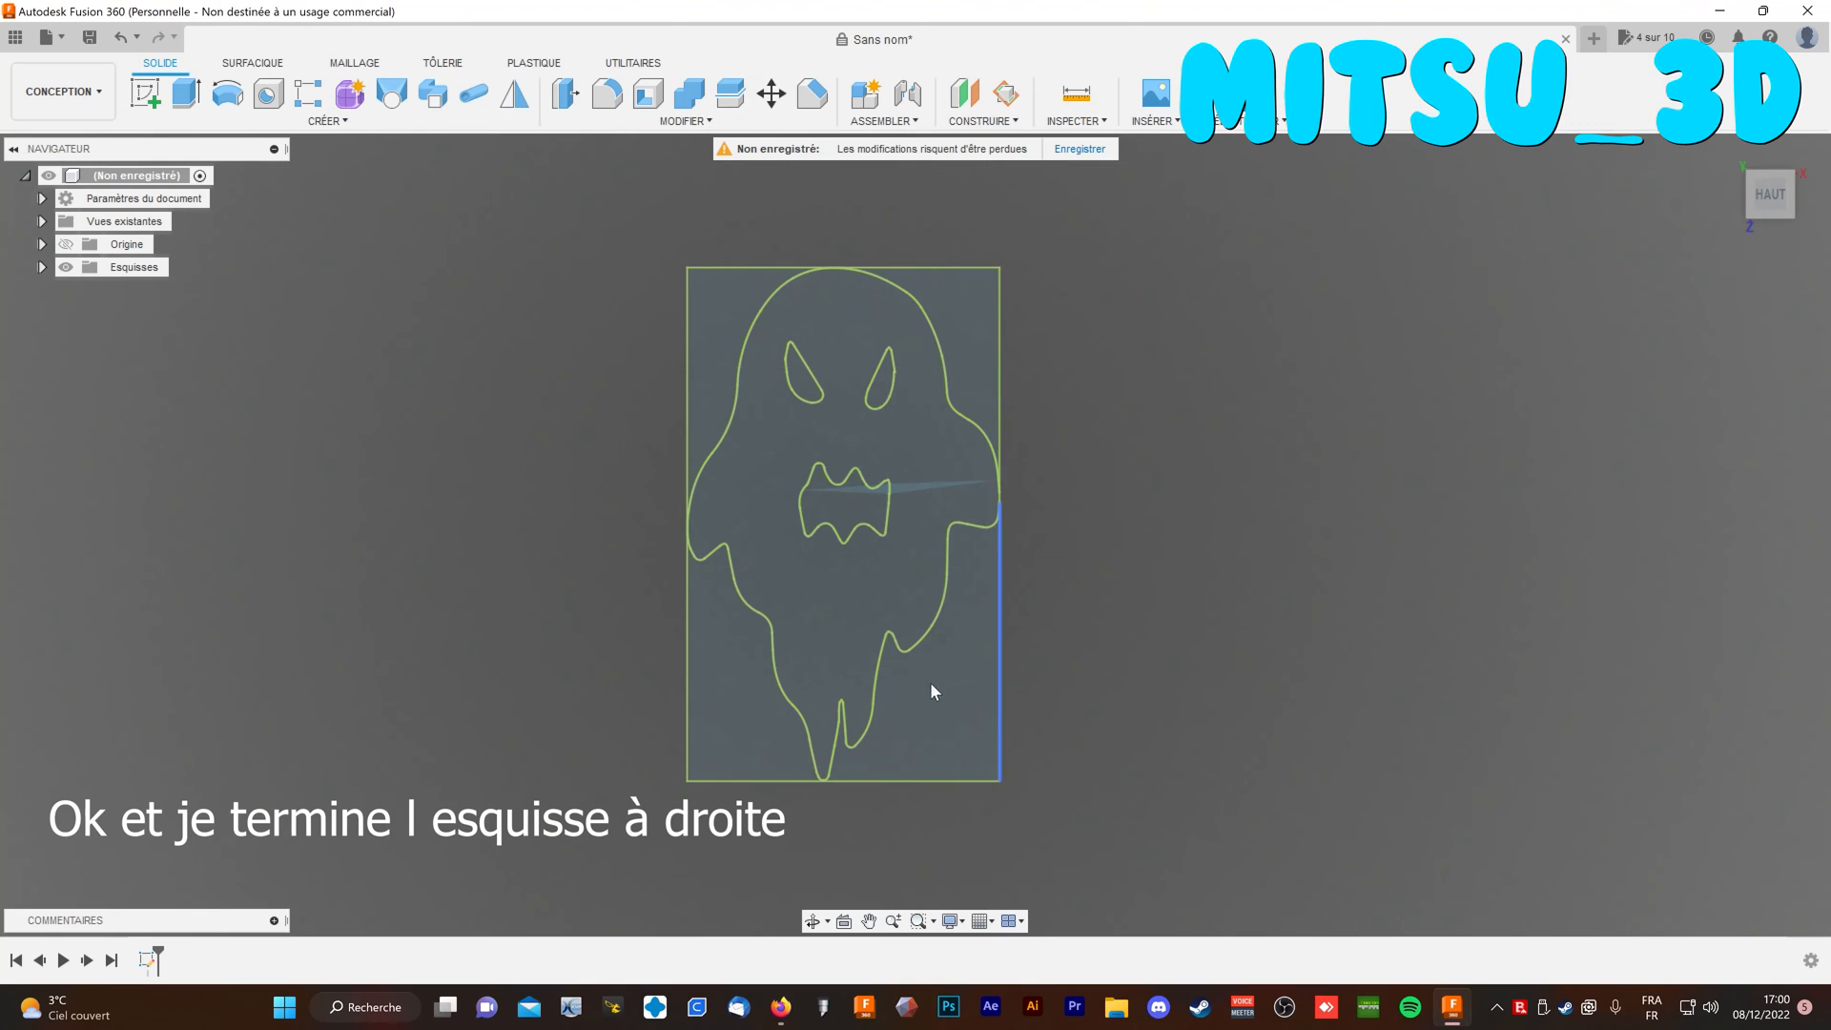
scroll(1159, 563, "up", 3)
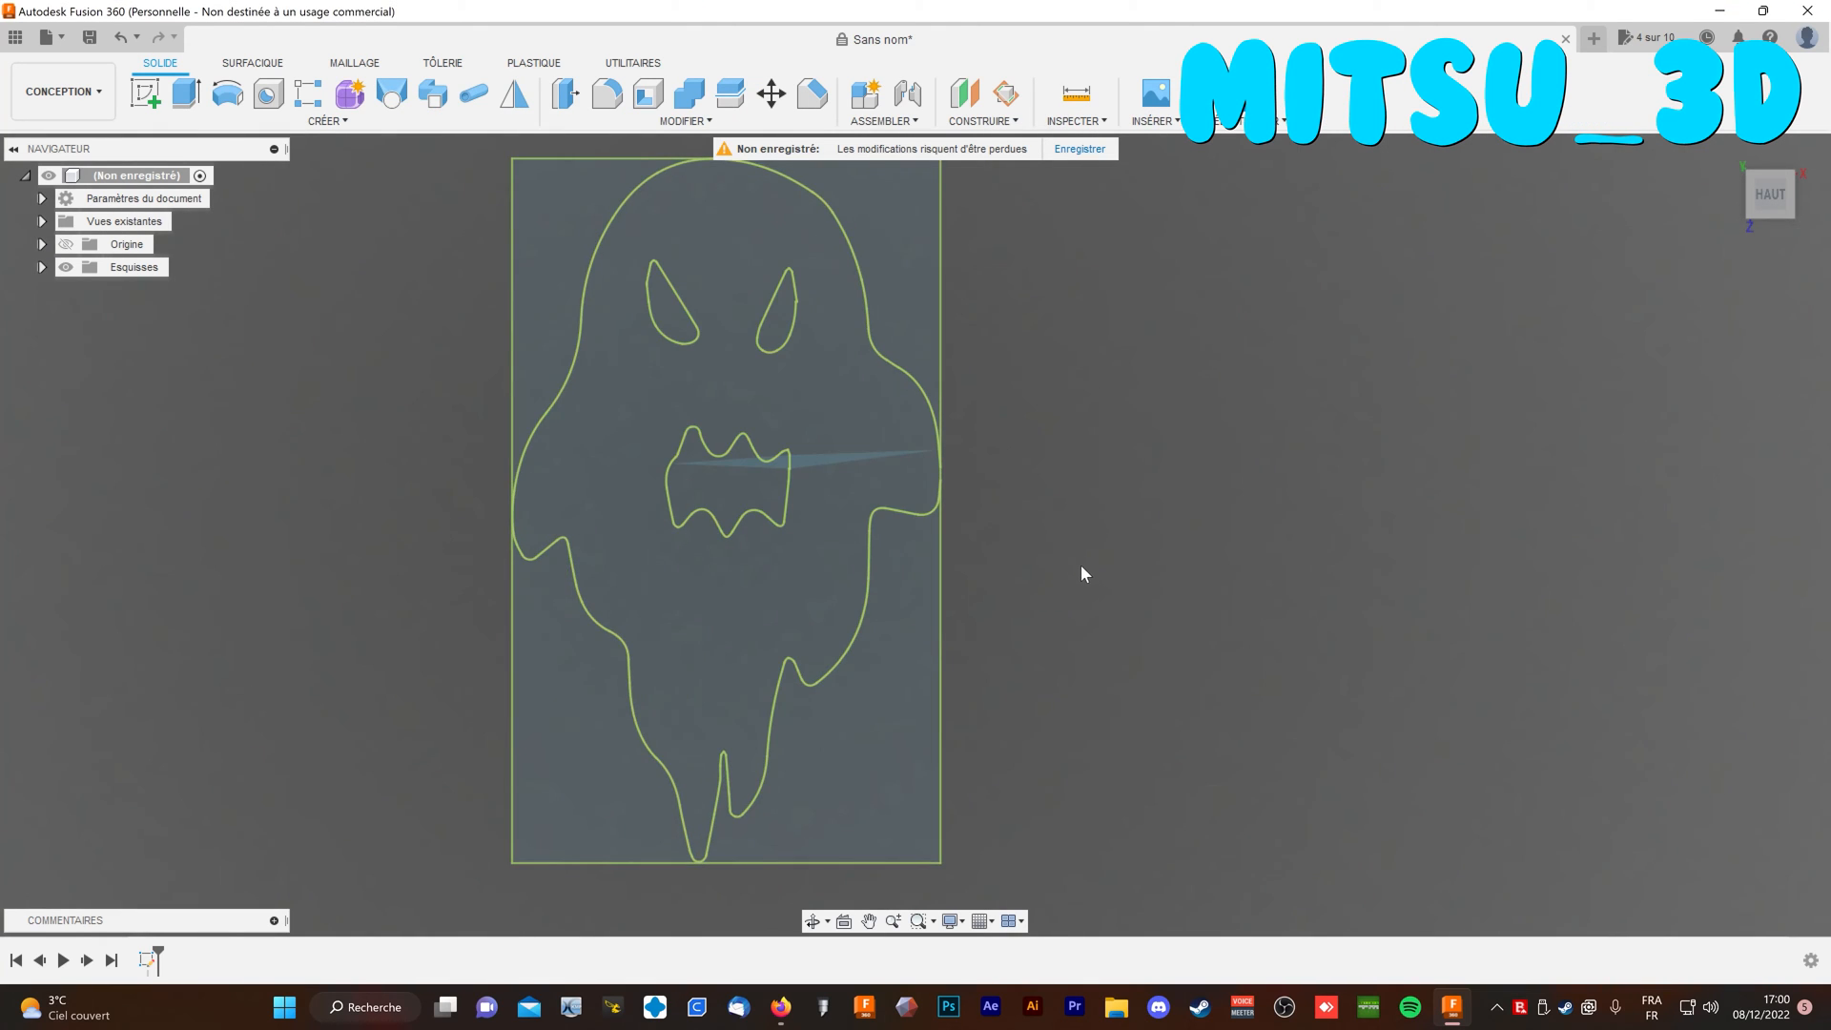
scroll(1082, 568, "down", 1)
left_click(730, 442)
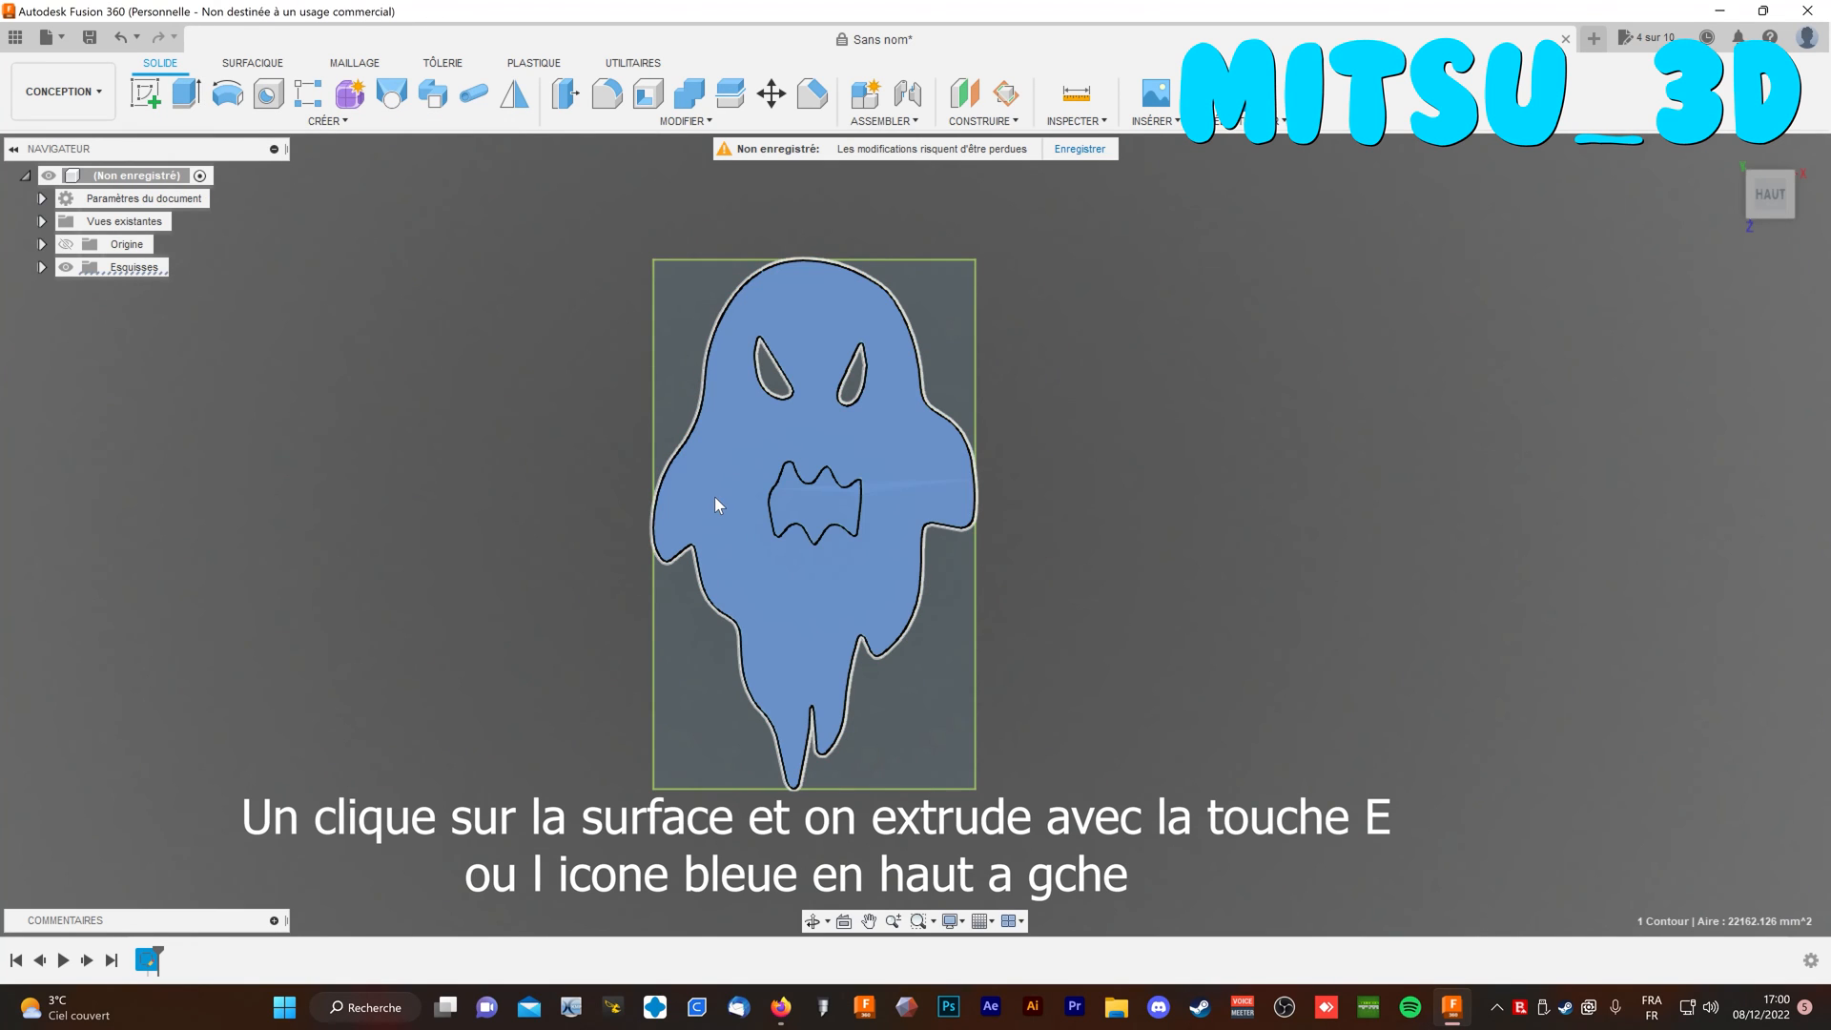
key("e")
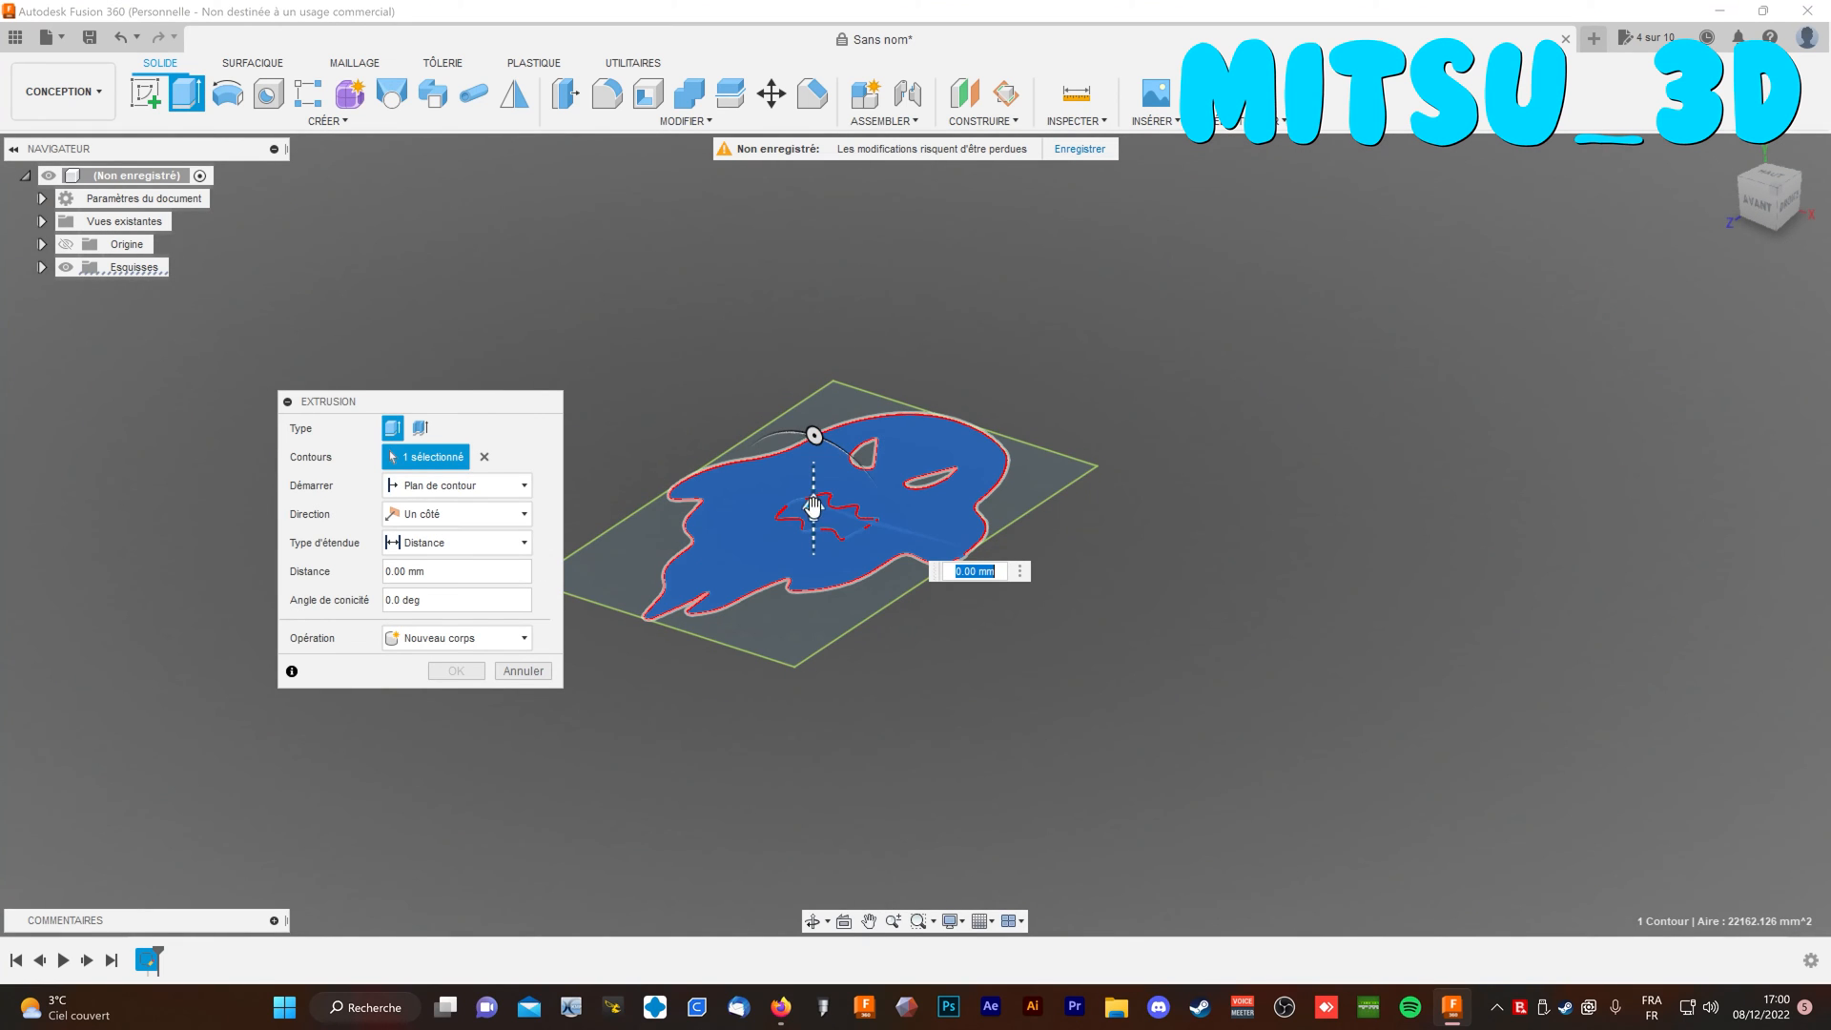
left_click_drag(813, 499, 814, 479)
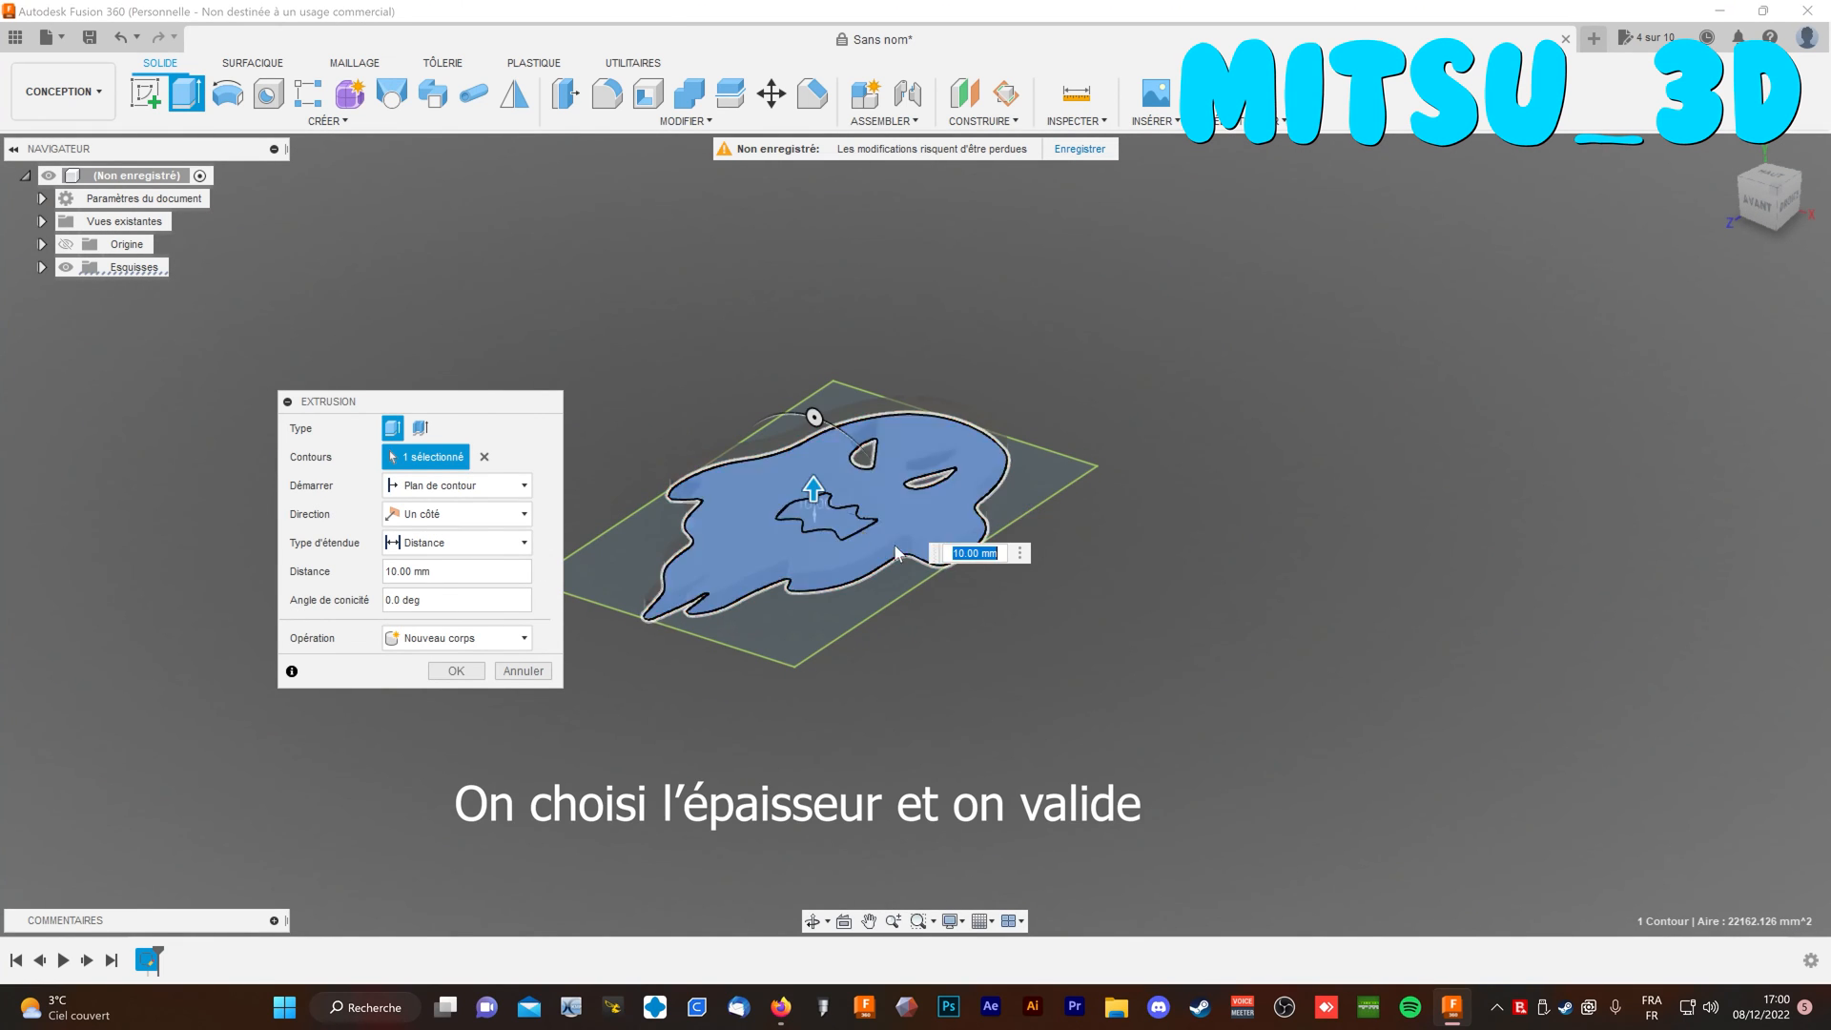
key("Return")
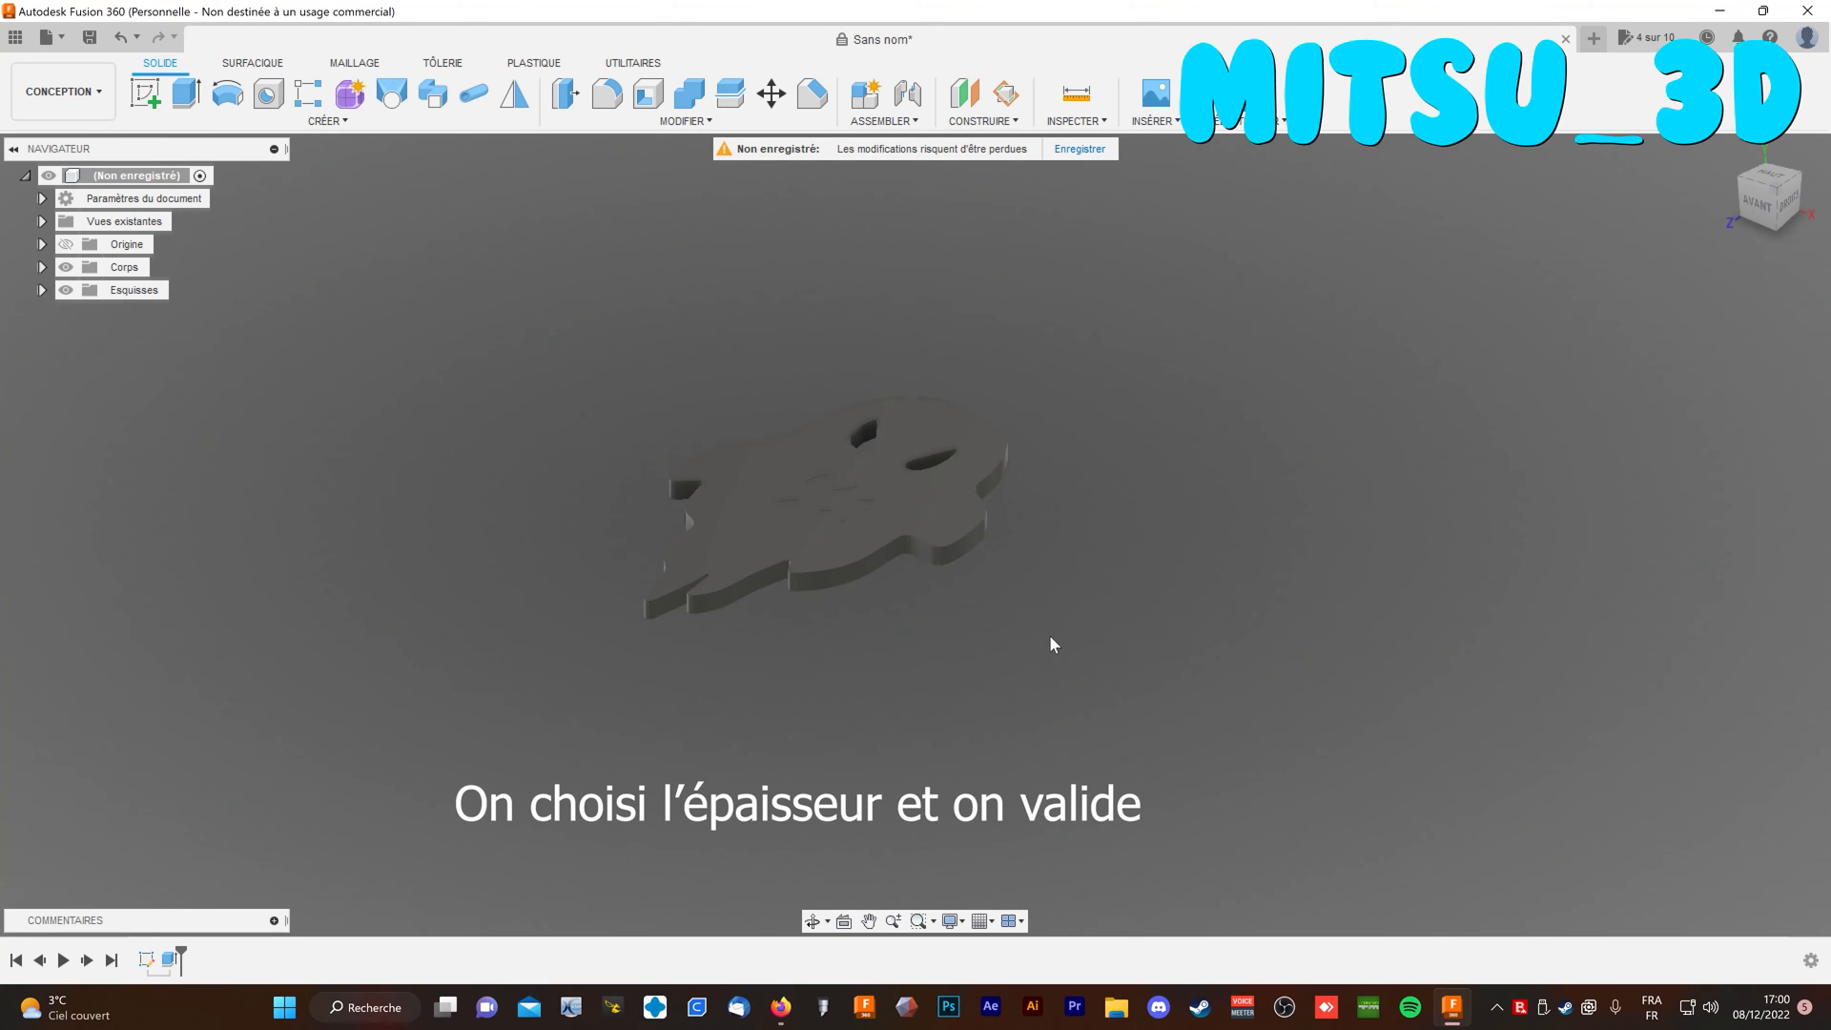
Export the extruded ghost body as a mesh in binary STL format with millimetre units.
mouse_move(1003, 643)
middle_mouse_down("shift")
mouse_move(1088, 638)
mouse_move(1097, 666)
mouse_move(1055, 728)
mouse_move(1008, 678)
middle_mouse_up("shift")
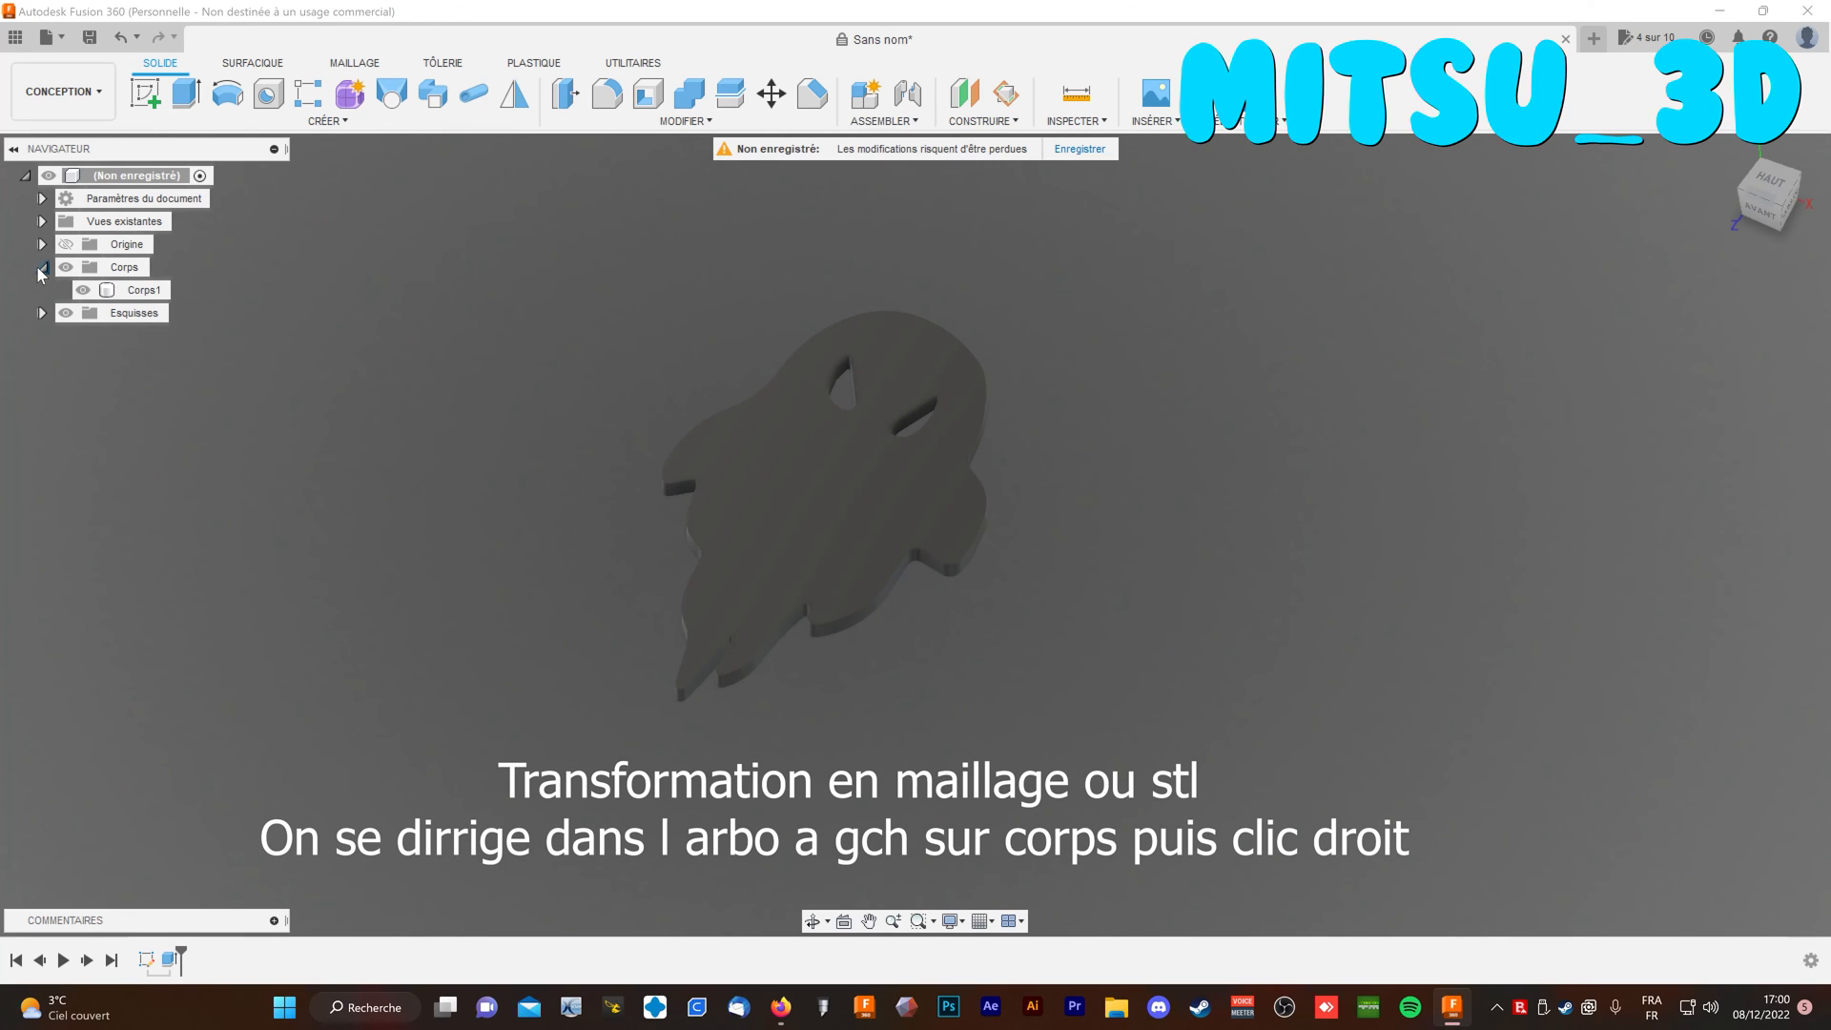
left_click(158, 292)
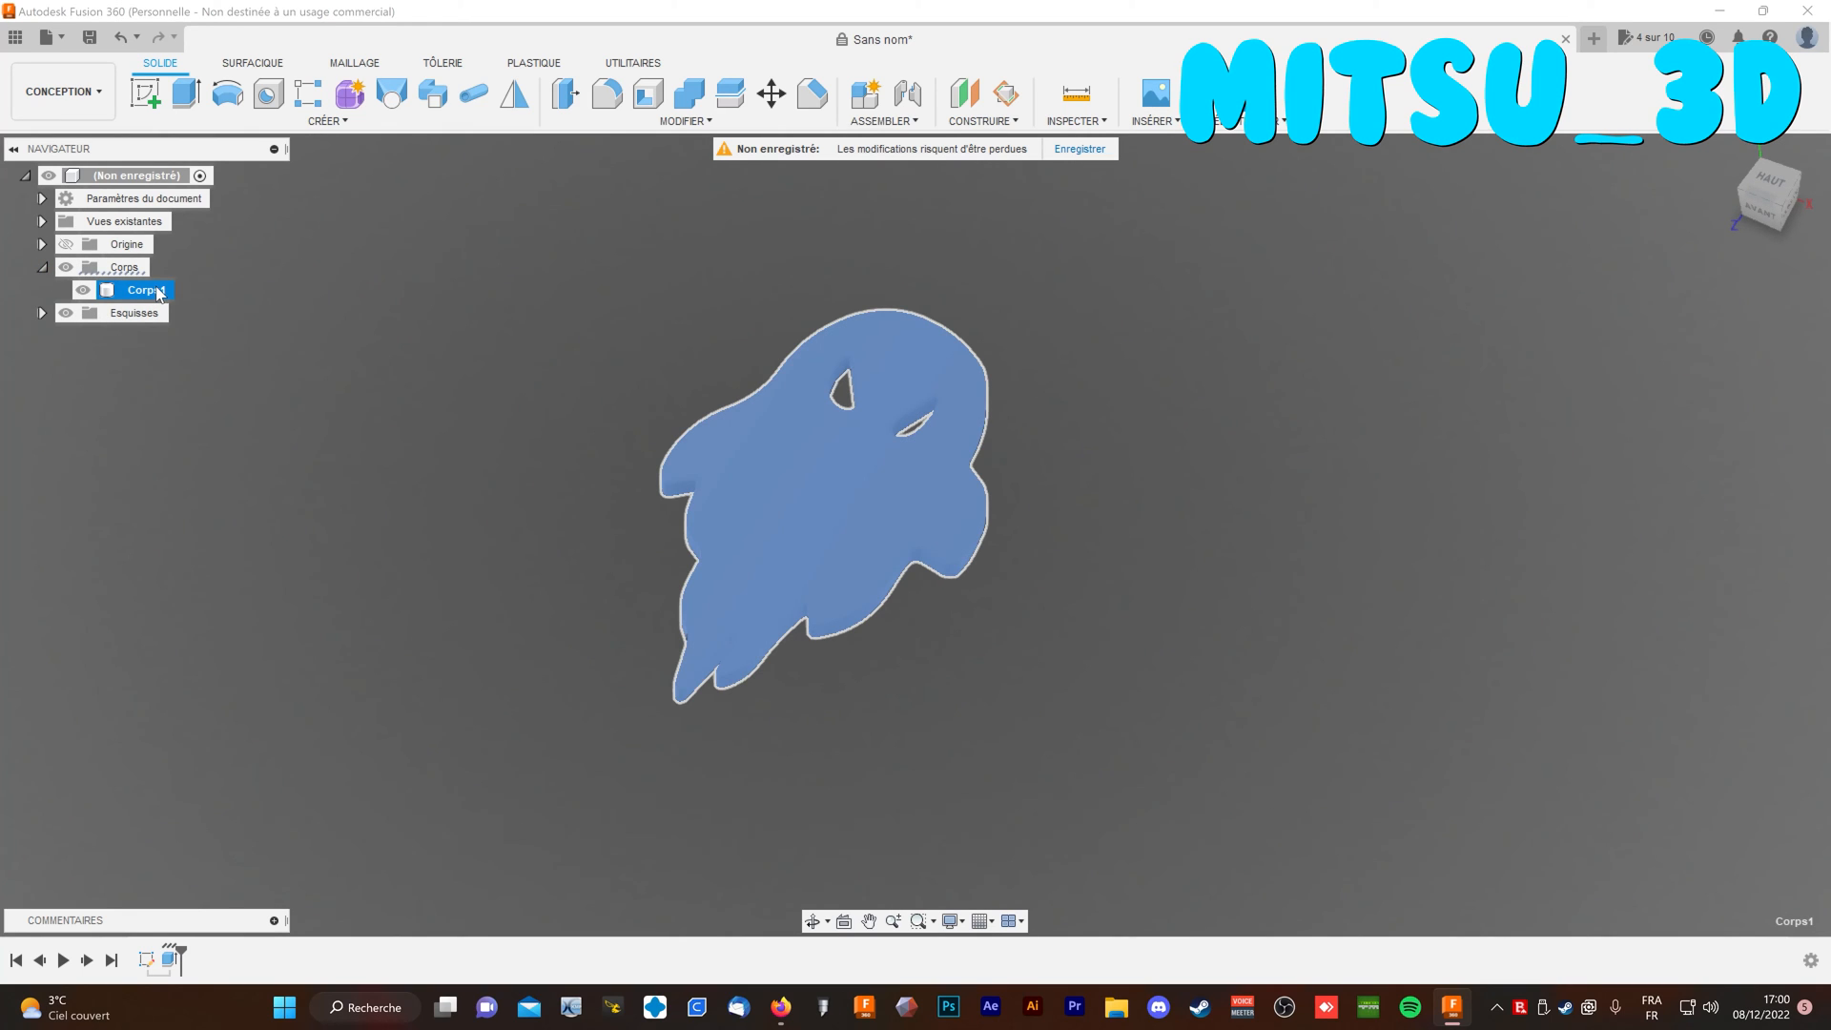
right_click(157, 291)
left_click(299, 488)
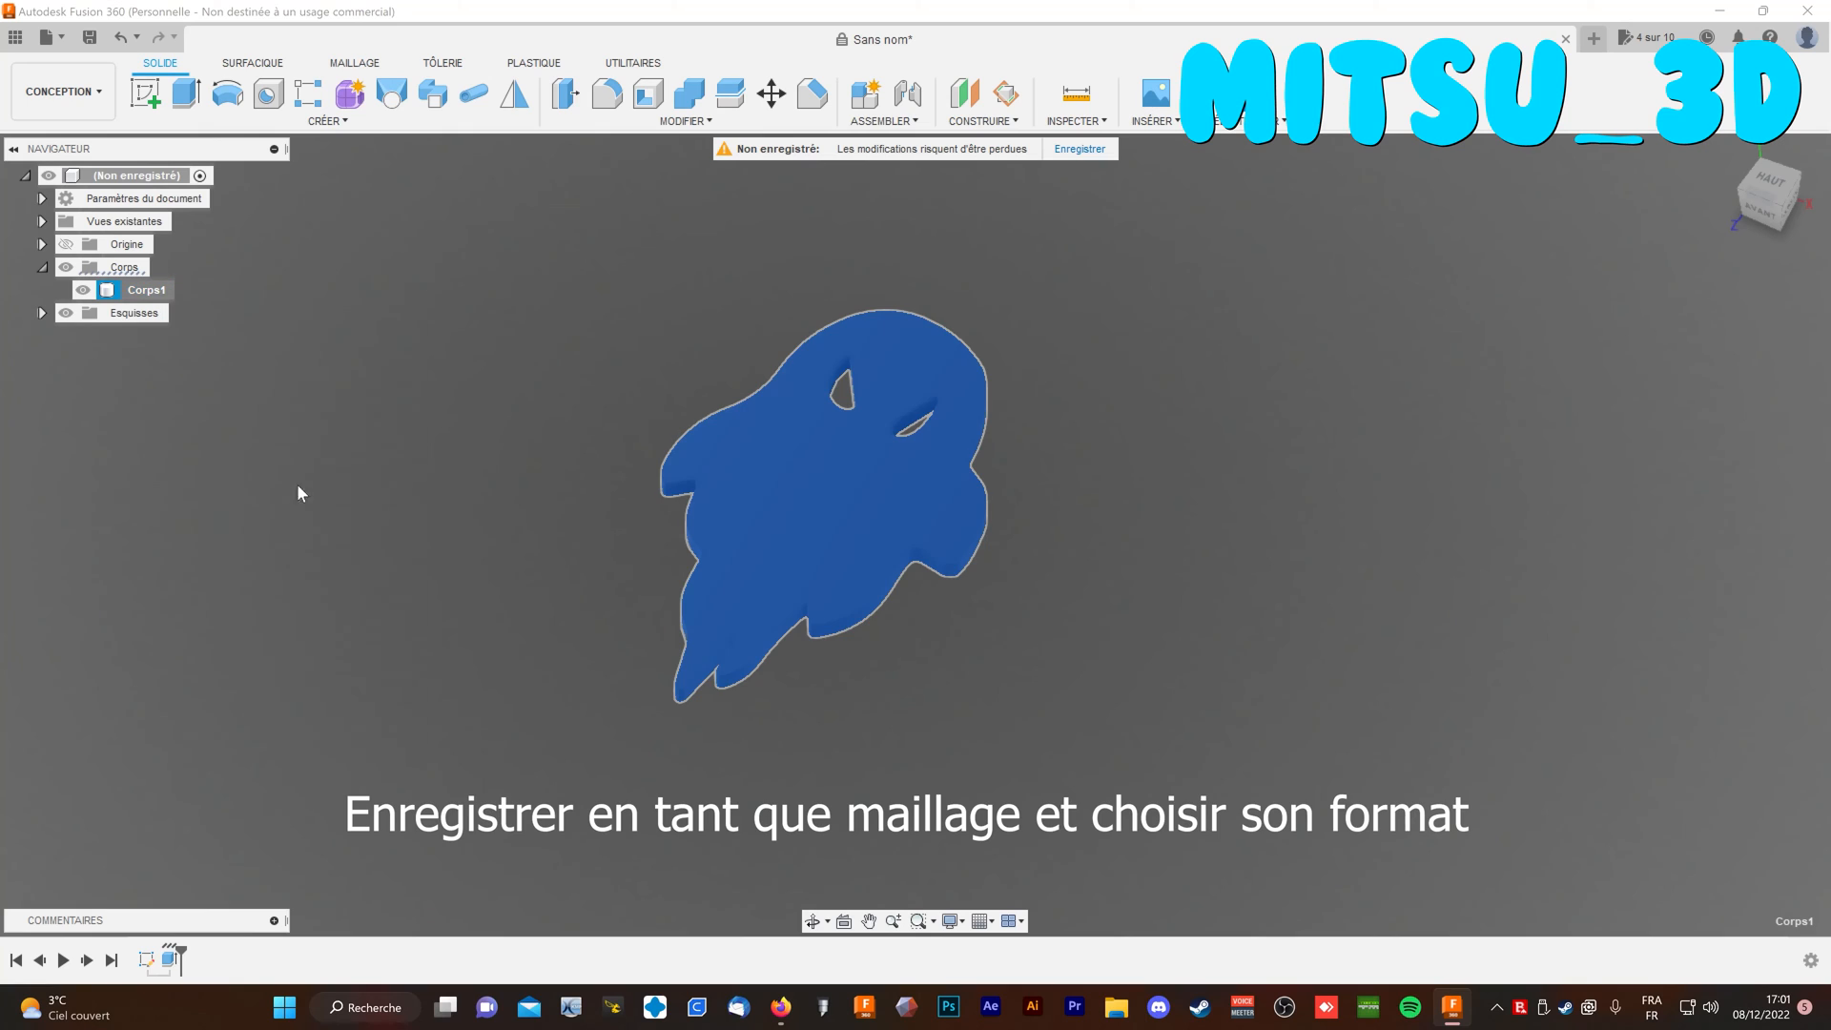
left_click(471, 462)
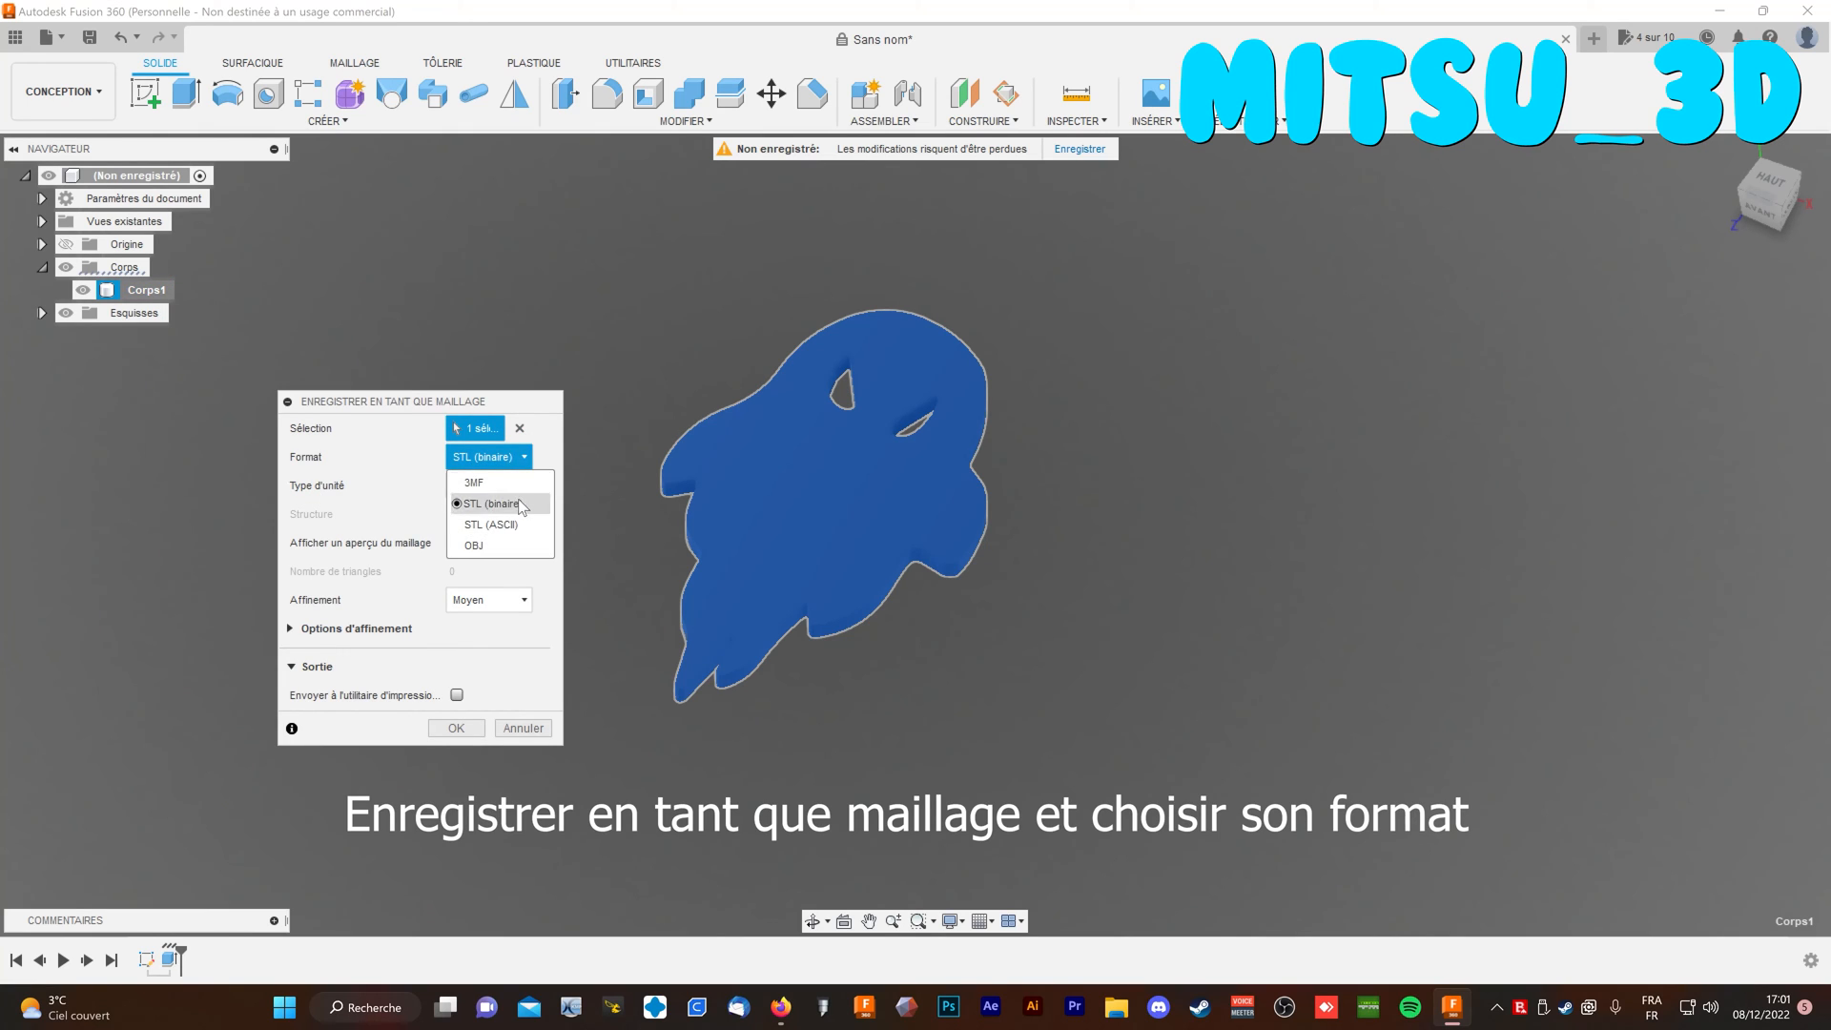
left_click(496, 508)
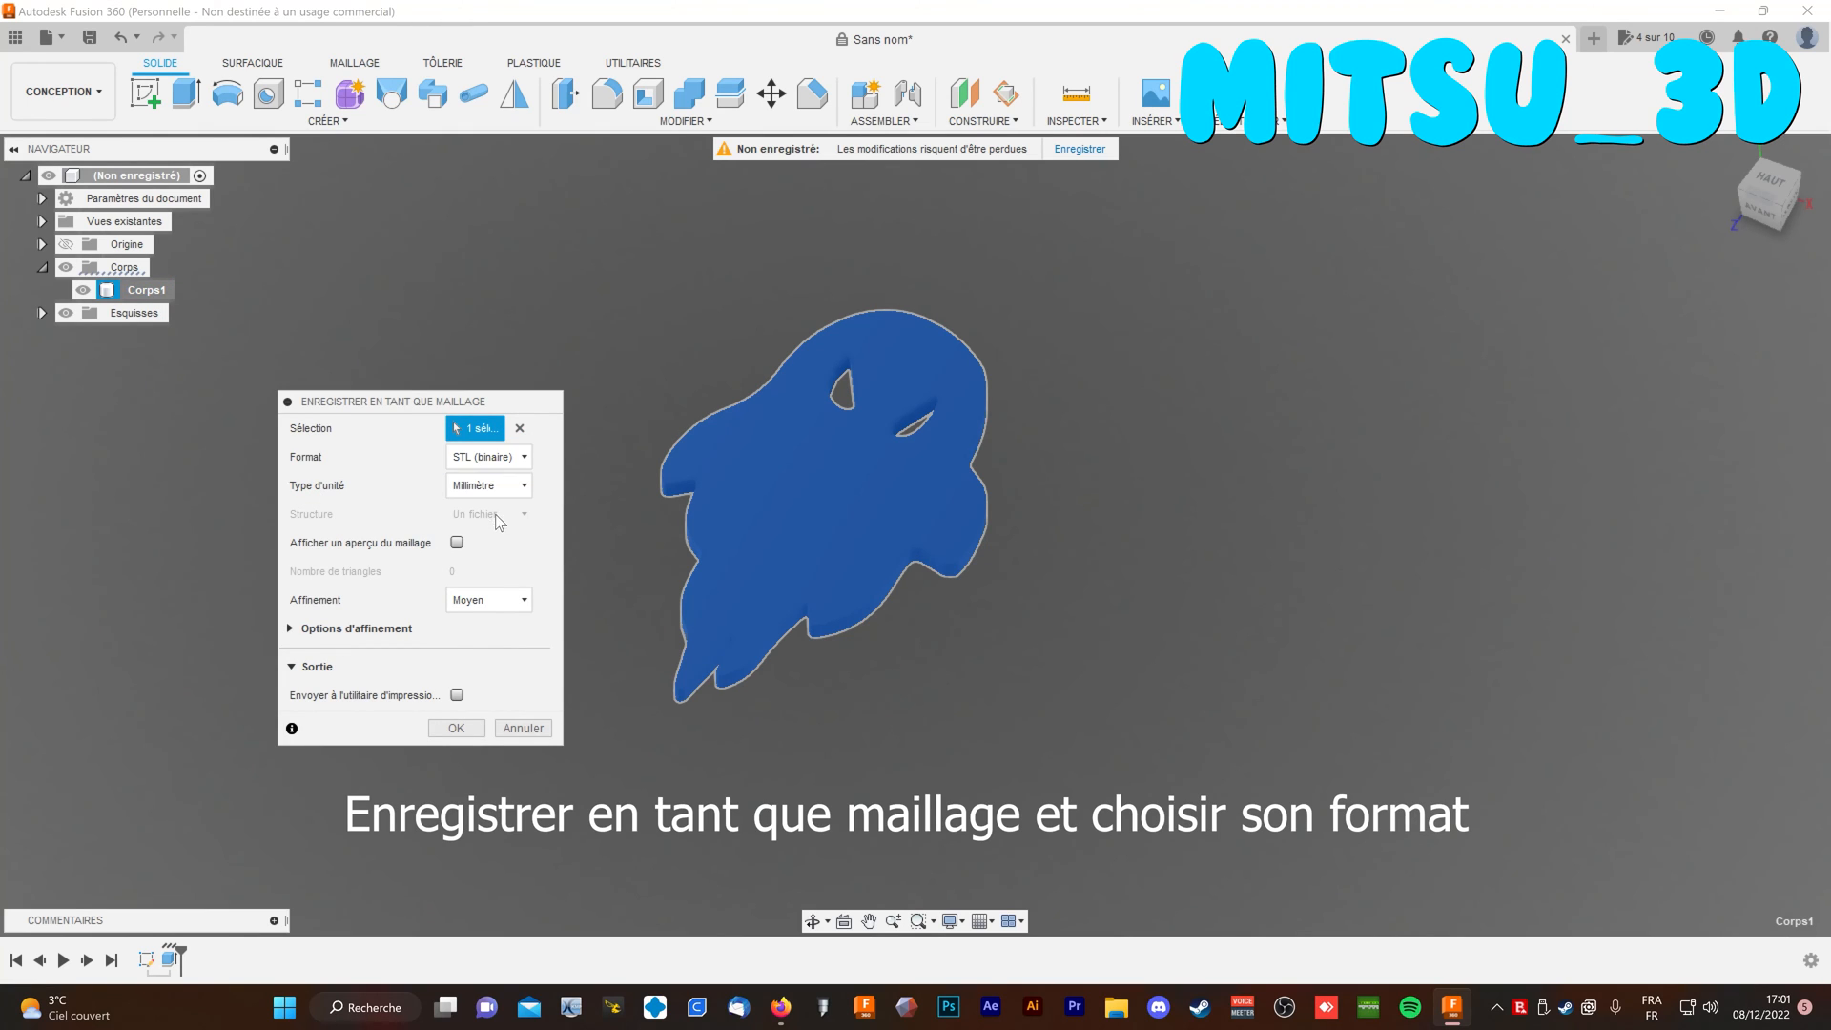
left_click(456, 728)
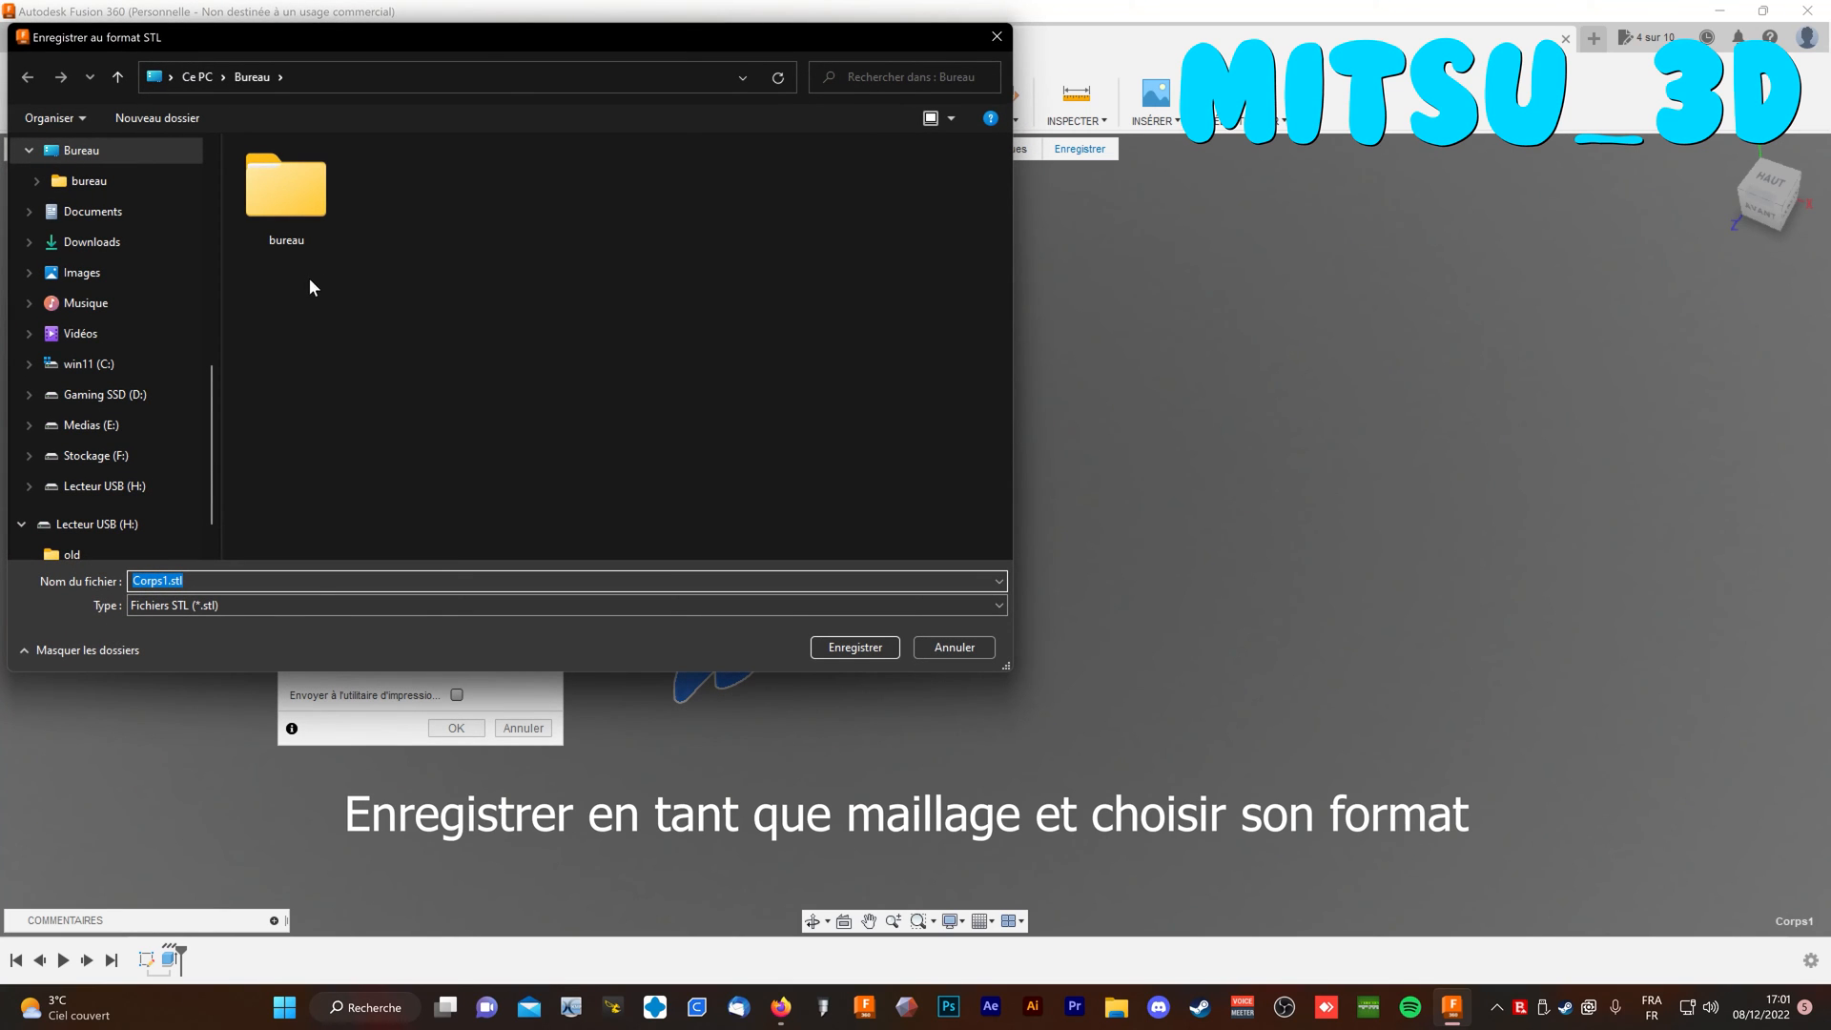
Name the STL file ghost and save it on the Desktop.
type("ghost")
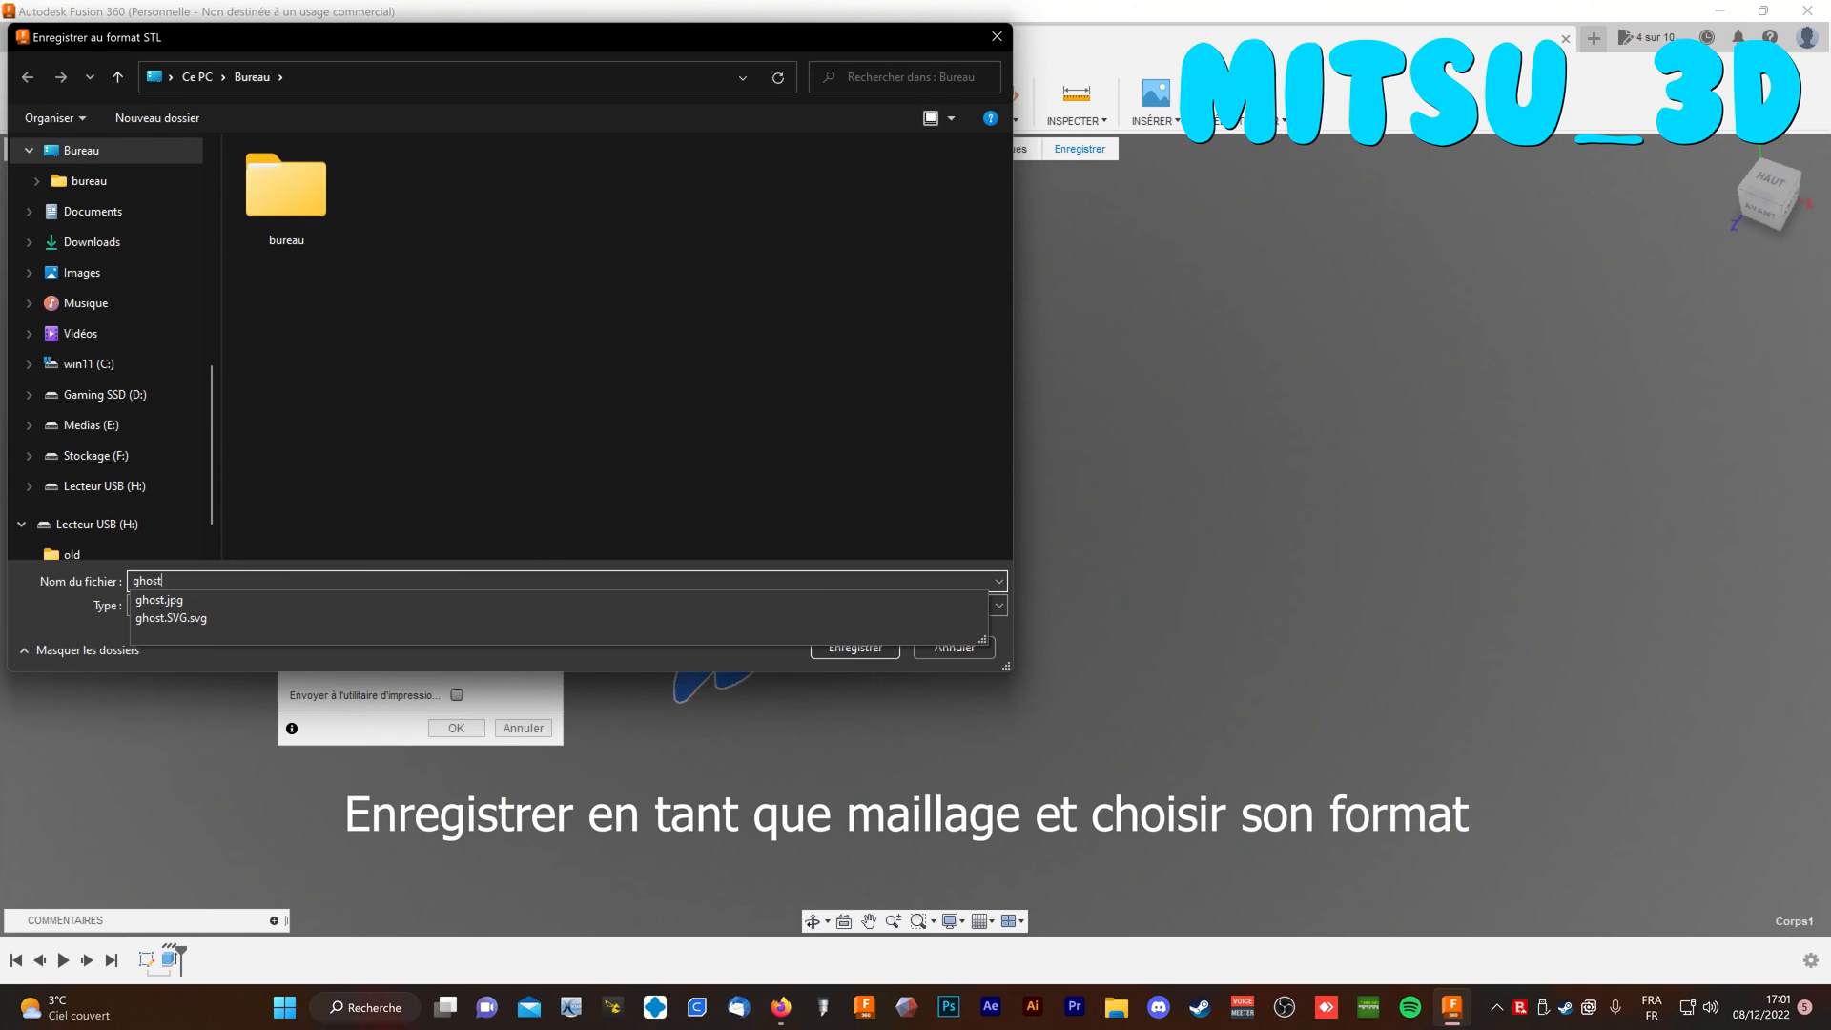
left_click(784, 656)
left_click(843, 646)
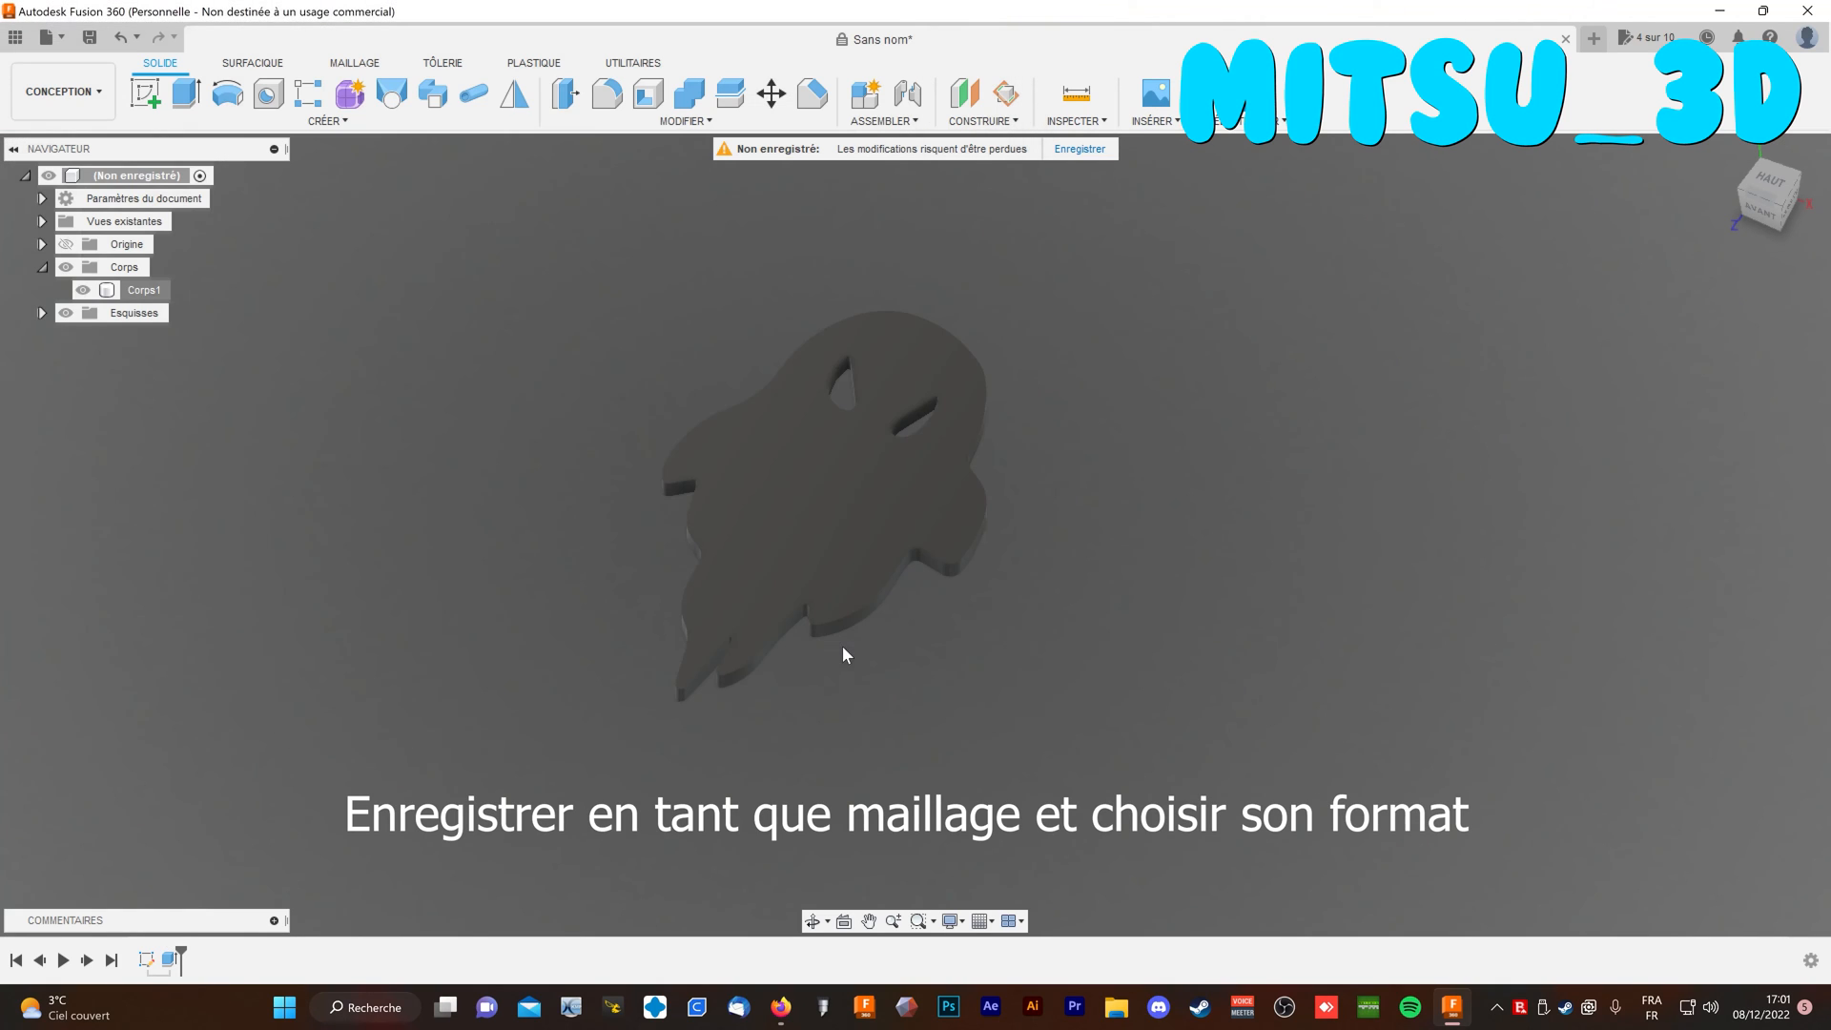
Close Fusion 360 without saving the design, and open ghost.stl from the Desktop in Ultimaker Cura.
left_click(1808, 13)
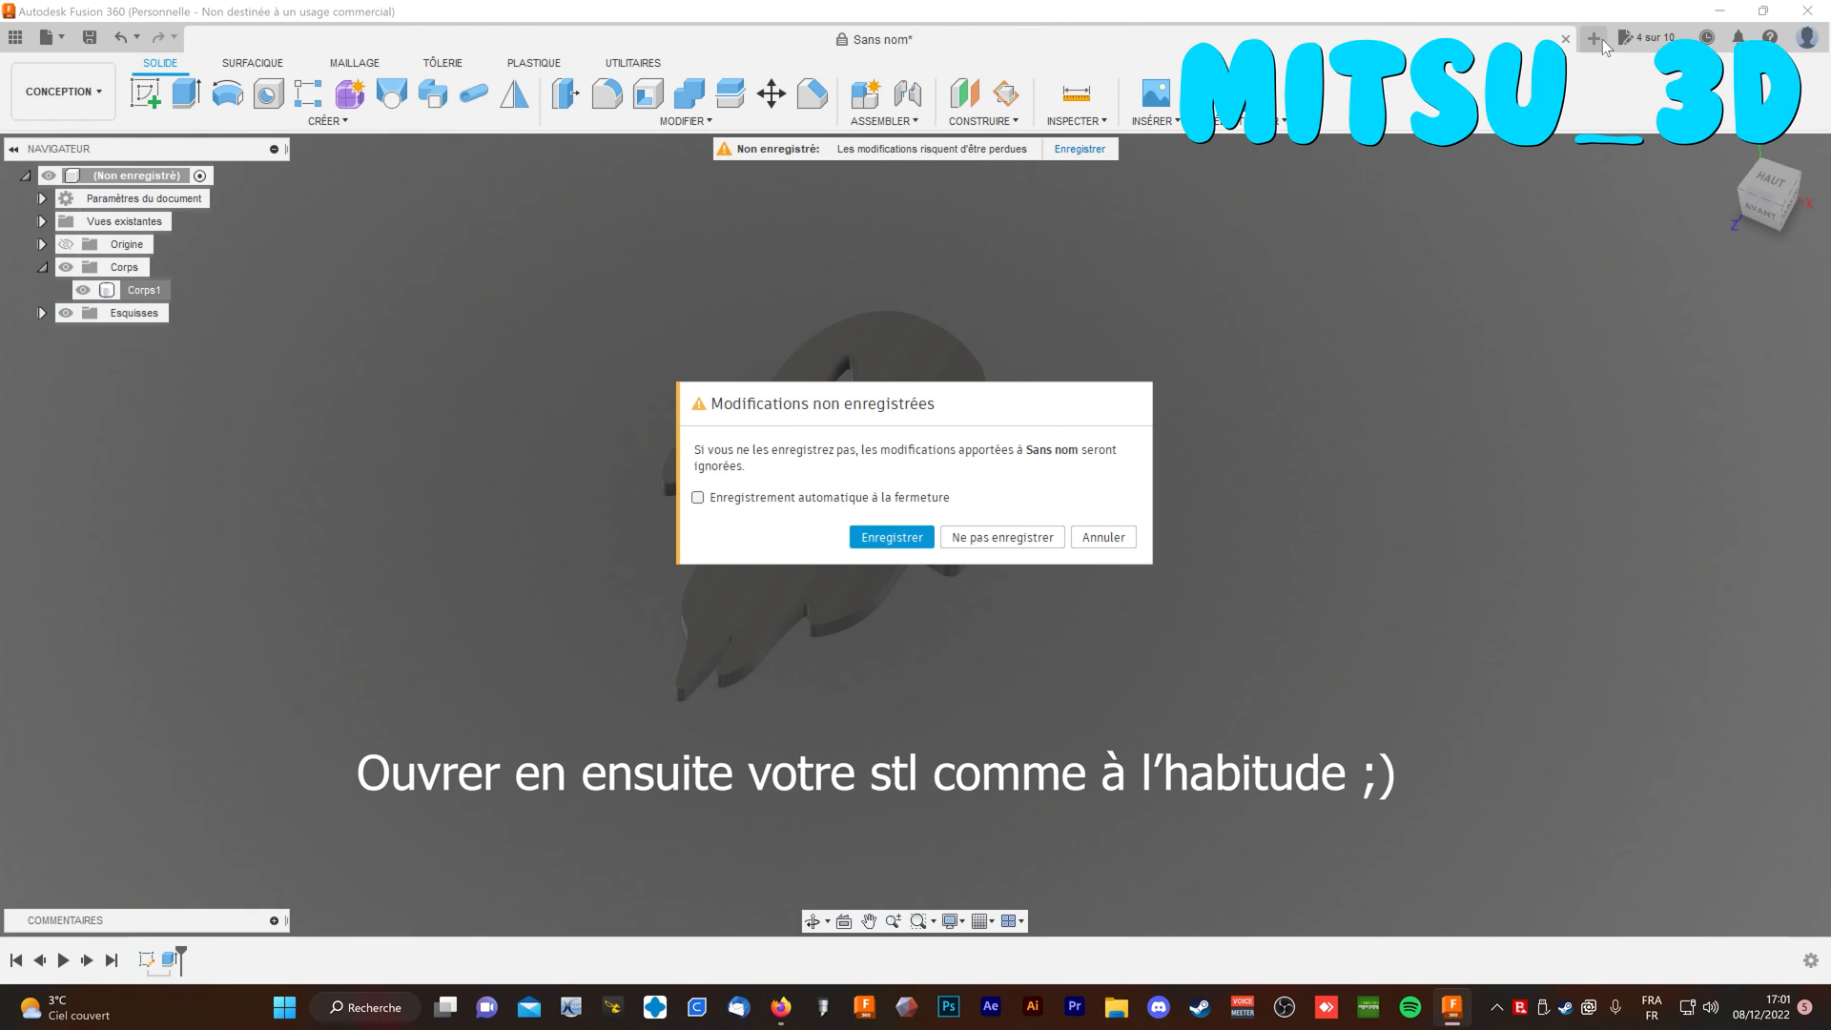
left_click(1020, 538)
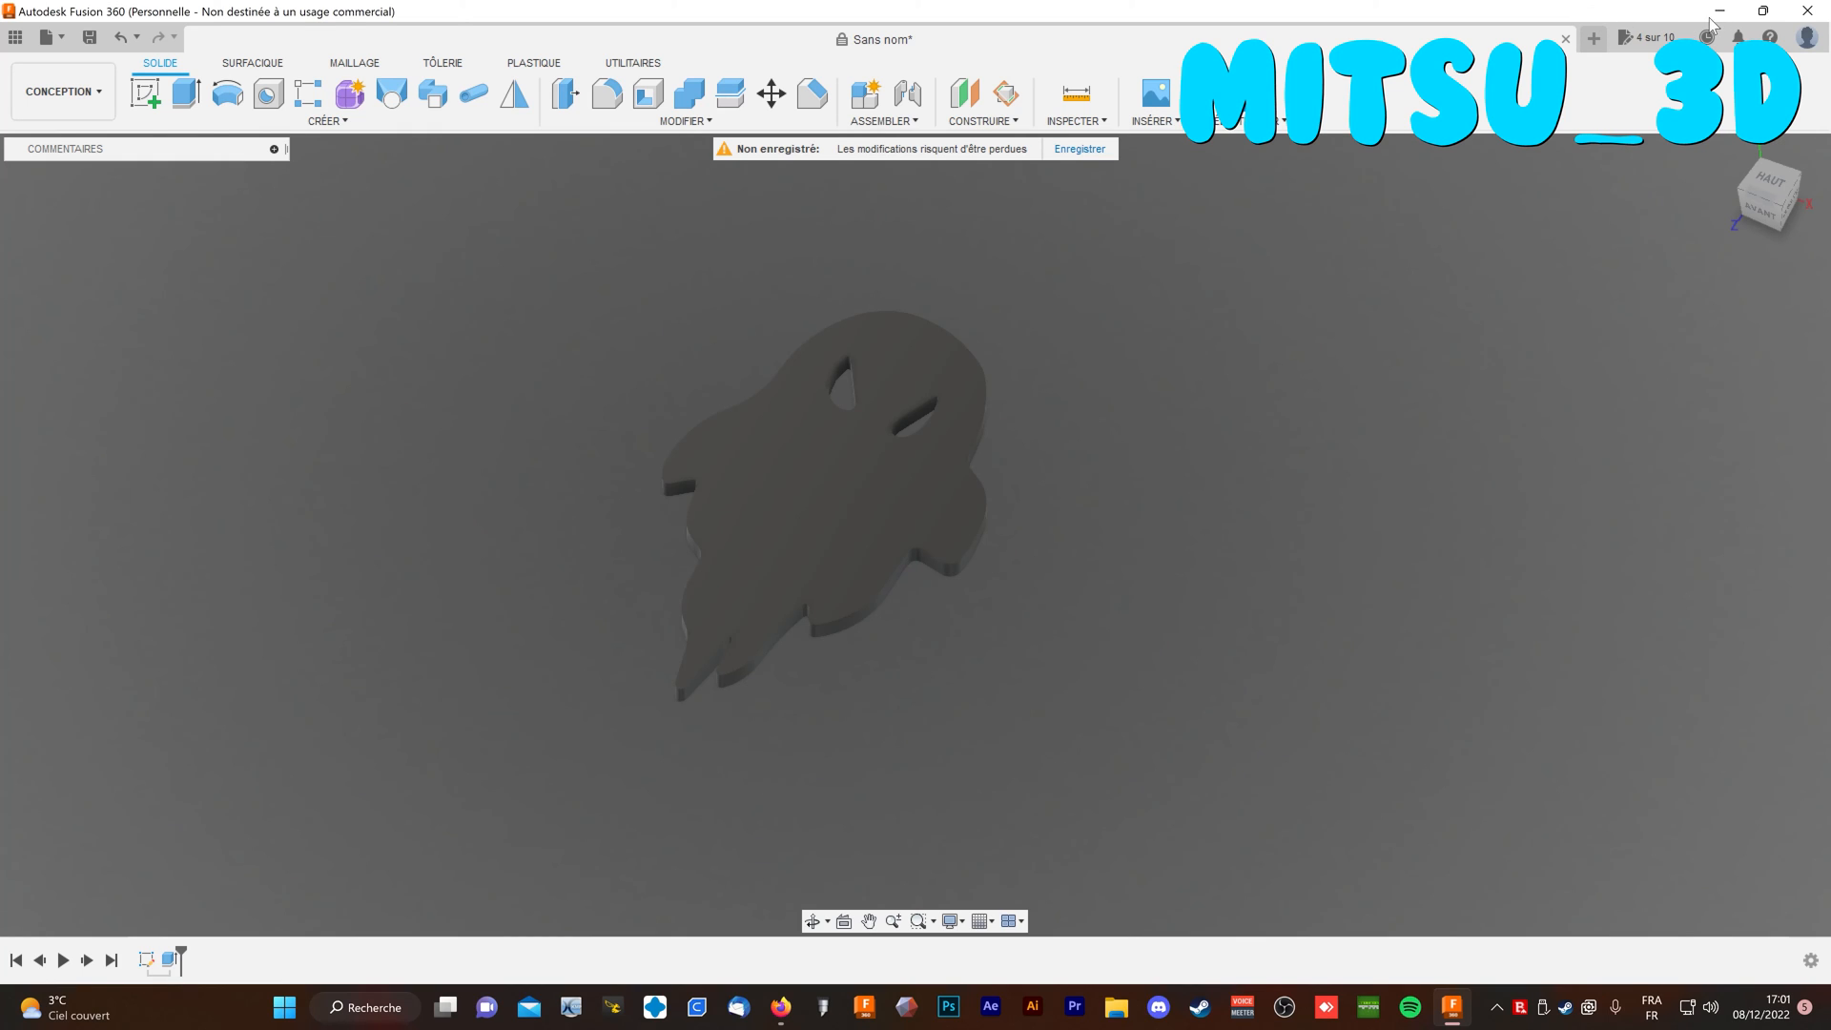
left_click(1116, 1008)
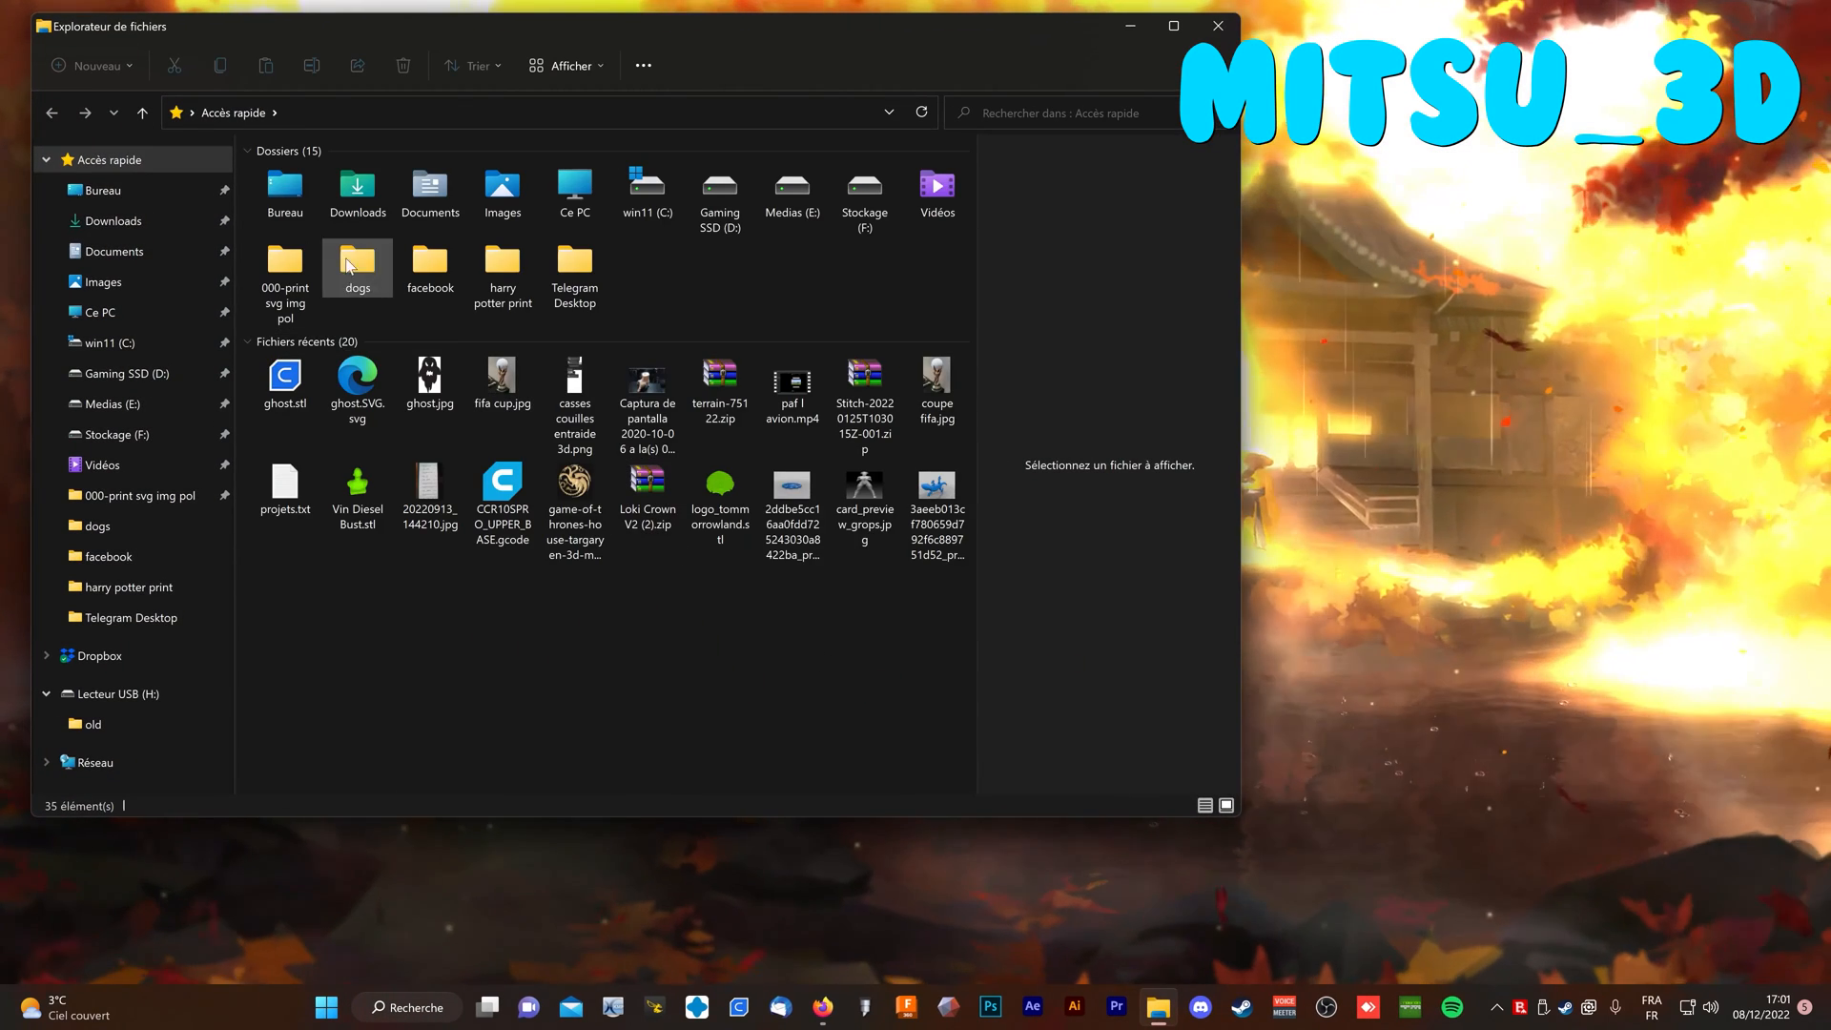
left_click(112, 196)
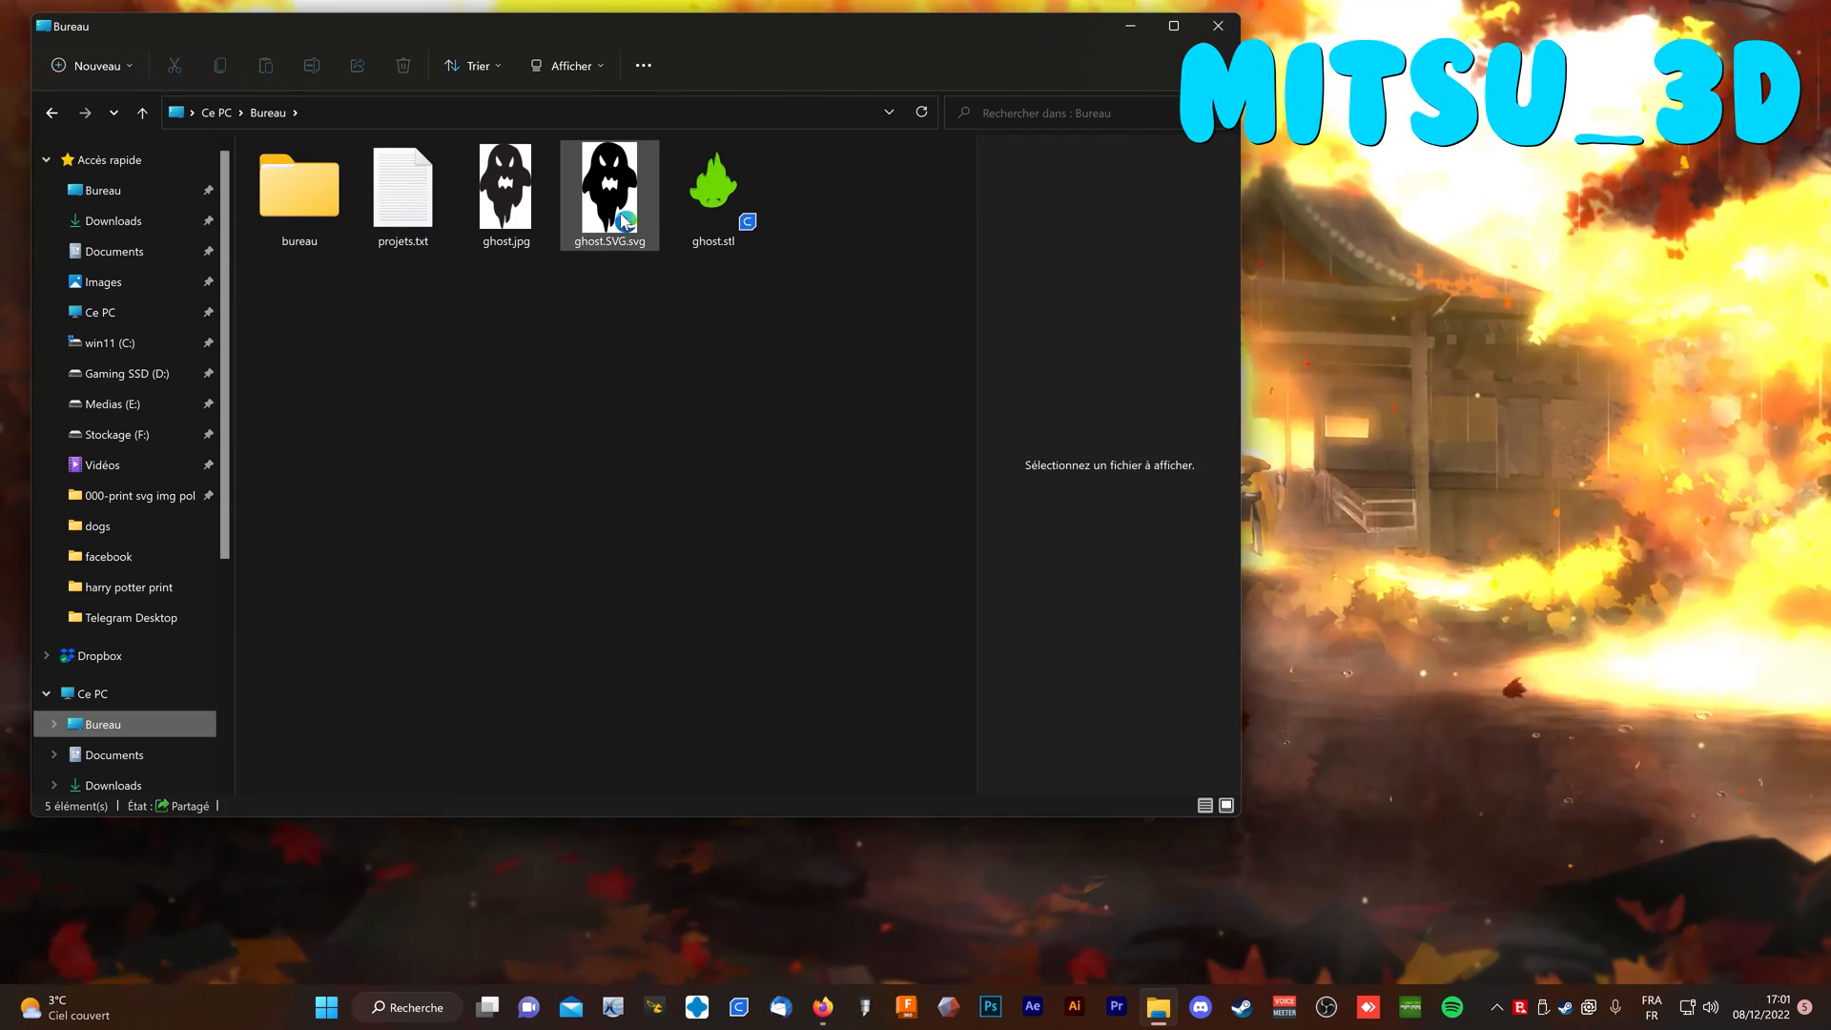
left_click(725, 196)
right_click(702, 191)
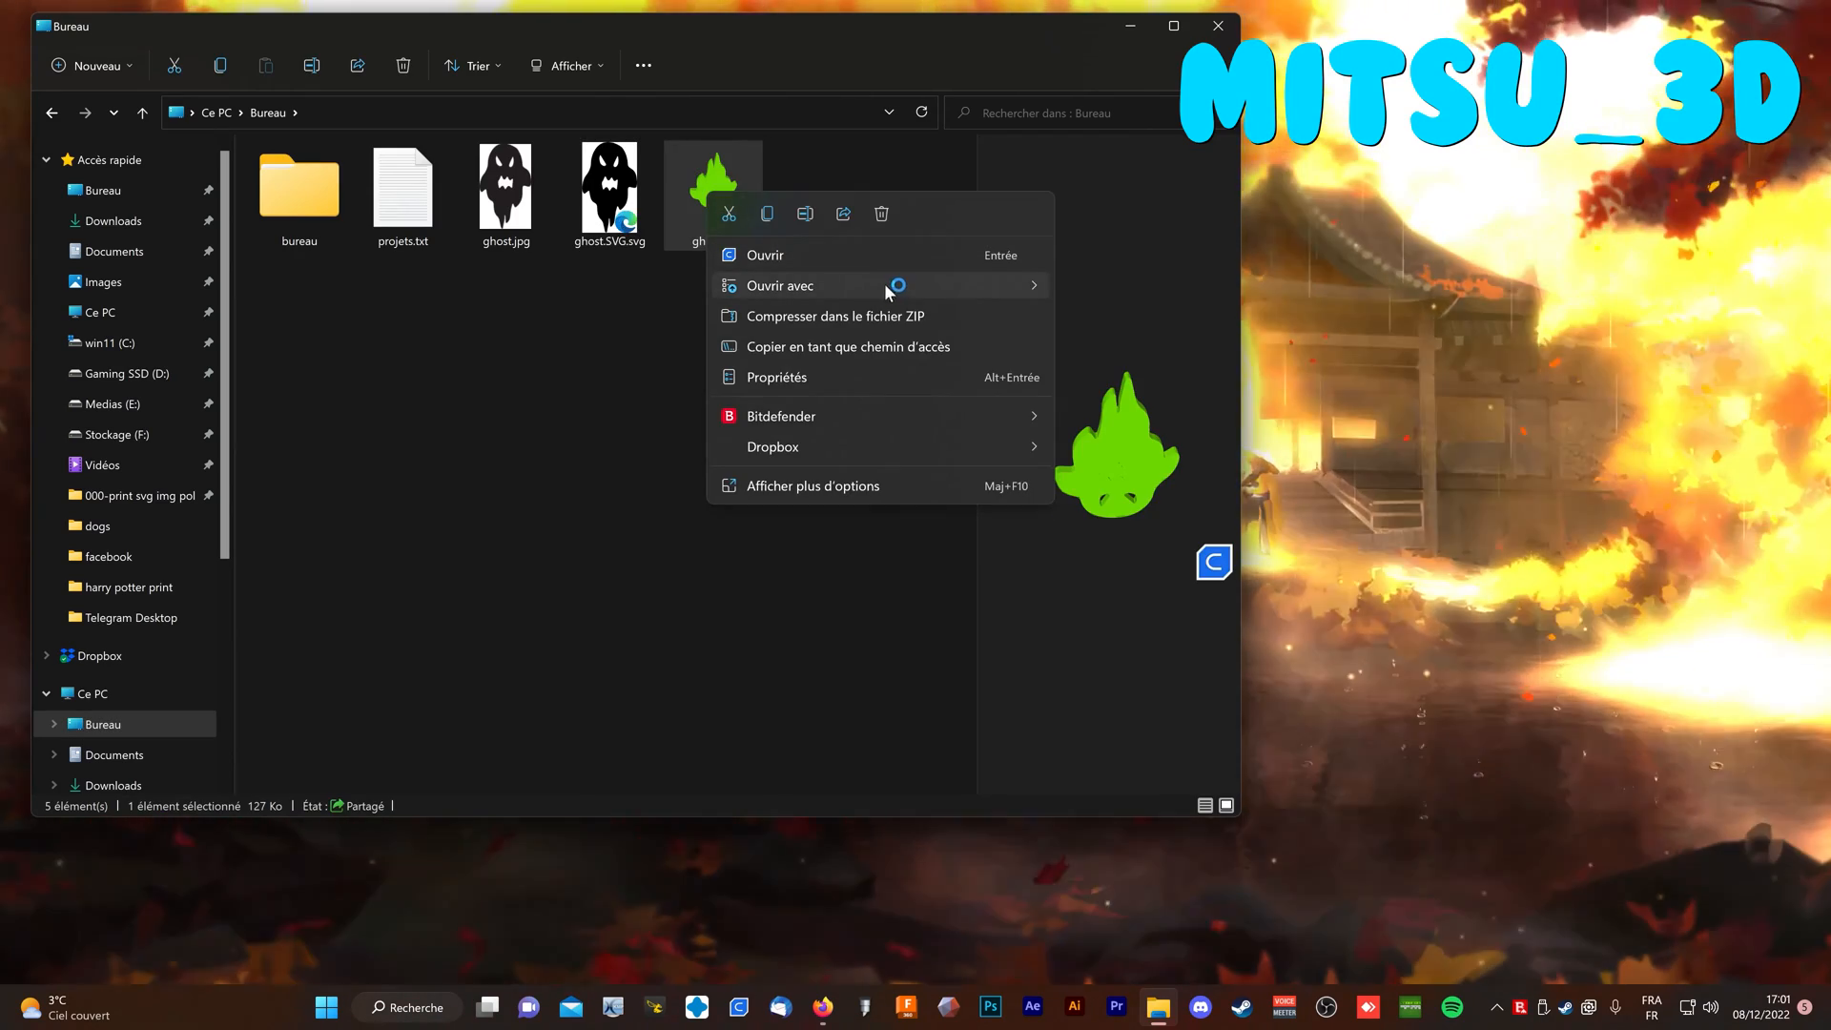
mouse_move(891, 282)
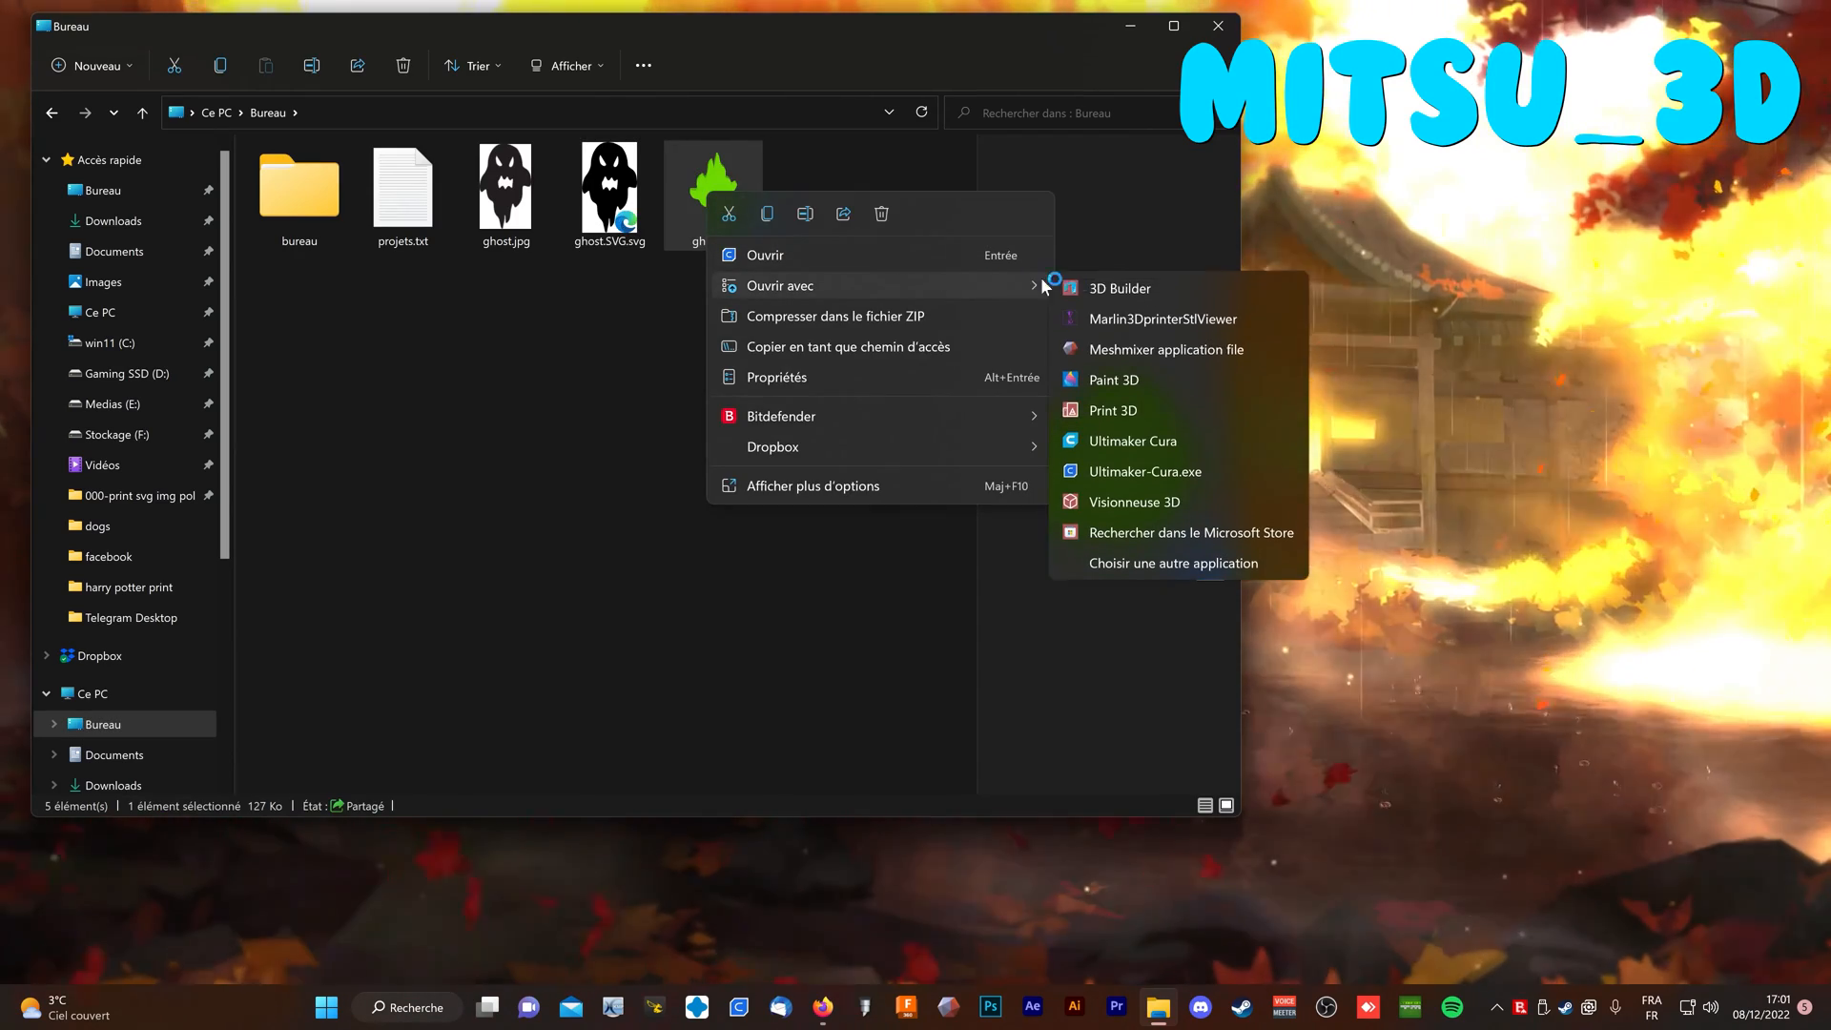
left_click(1147, 472)
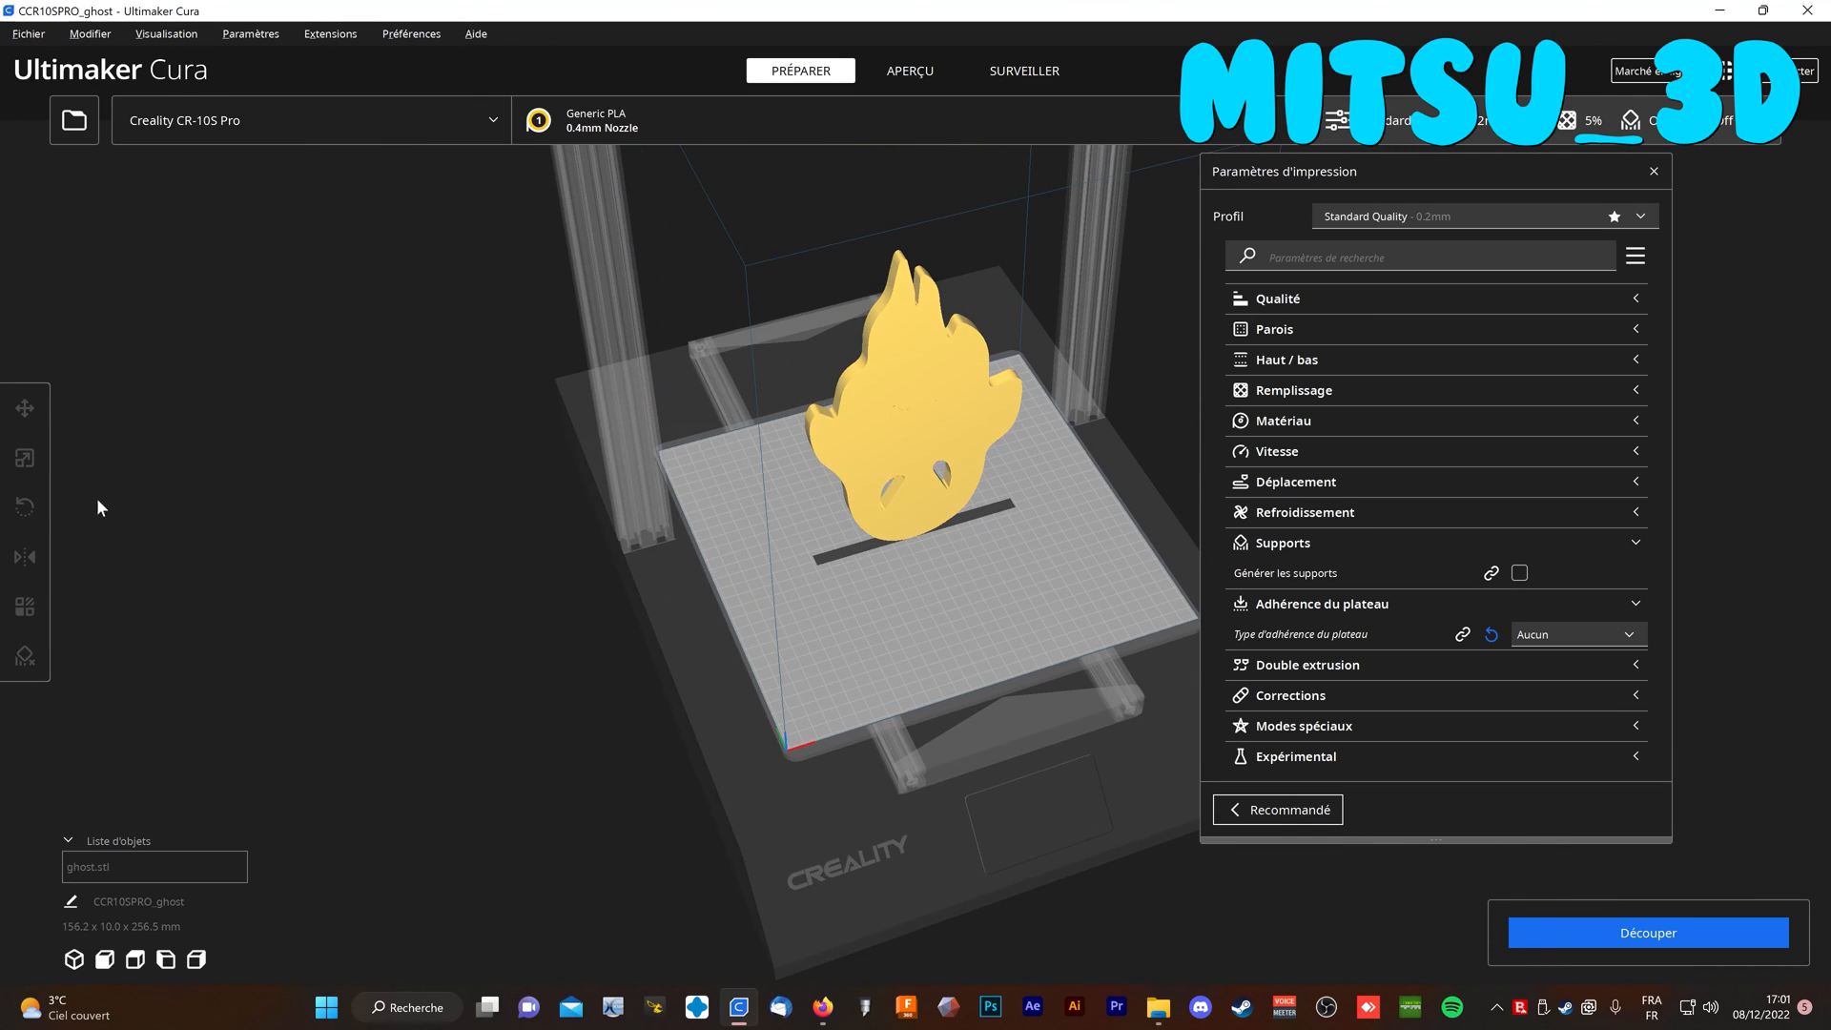
Rotate the upright ghost model about the red axis so that it lies flat on the build plate.
left_click(816, 406)
left_click(26, 511)
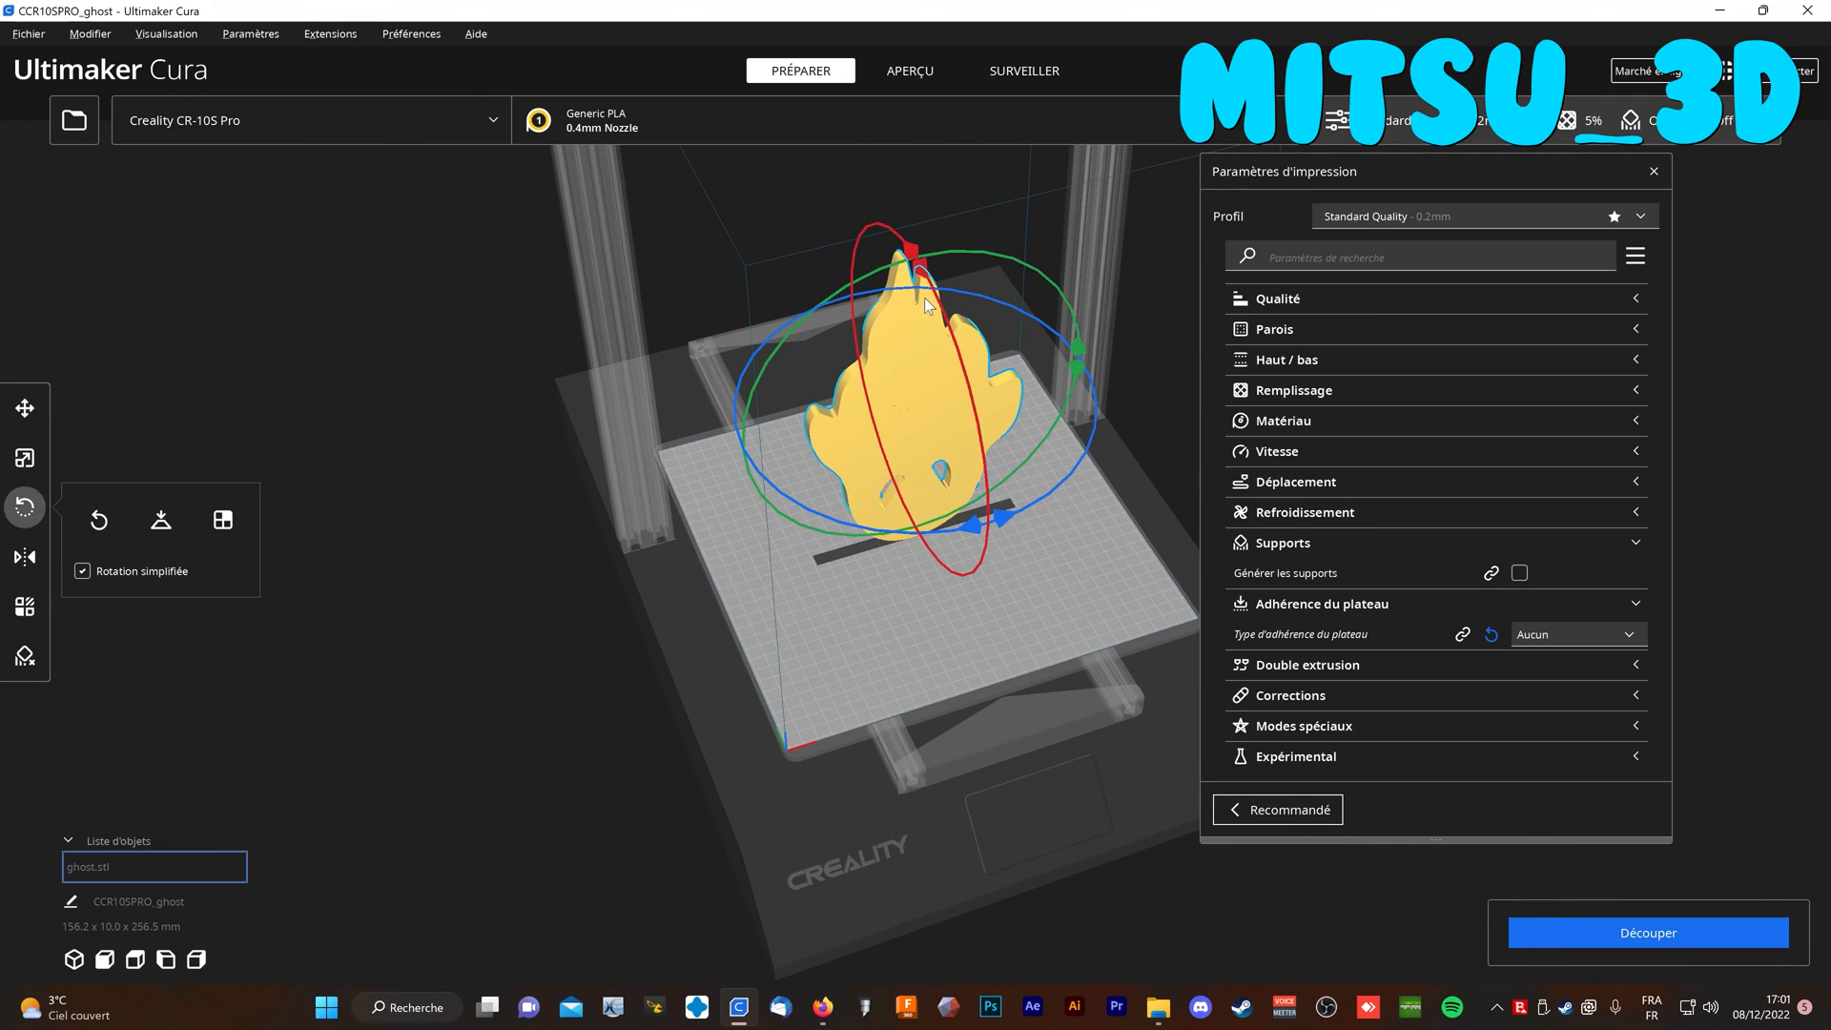
left_click_drag(926, 272, 983, 570)
right_click_drag(1053, 570, 1034, 515)
right_click_drag(569, 506, 785, 644)
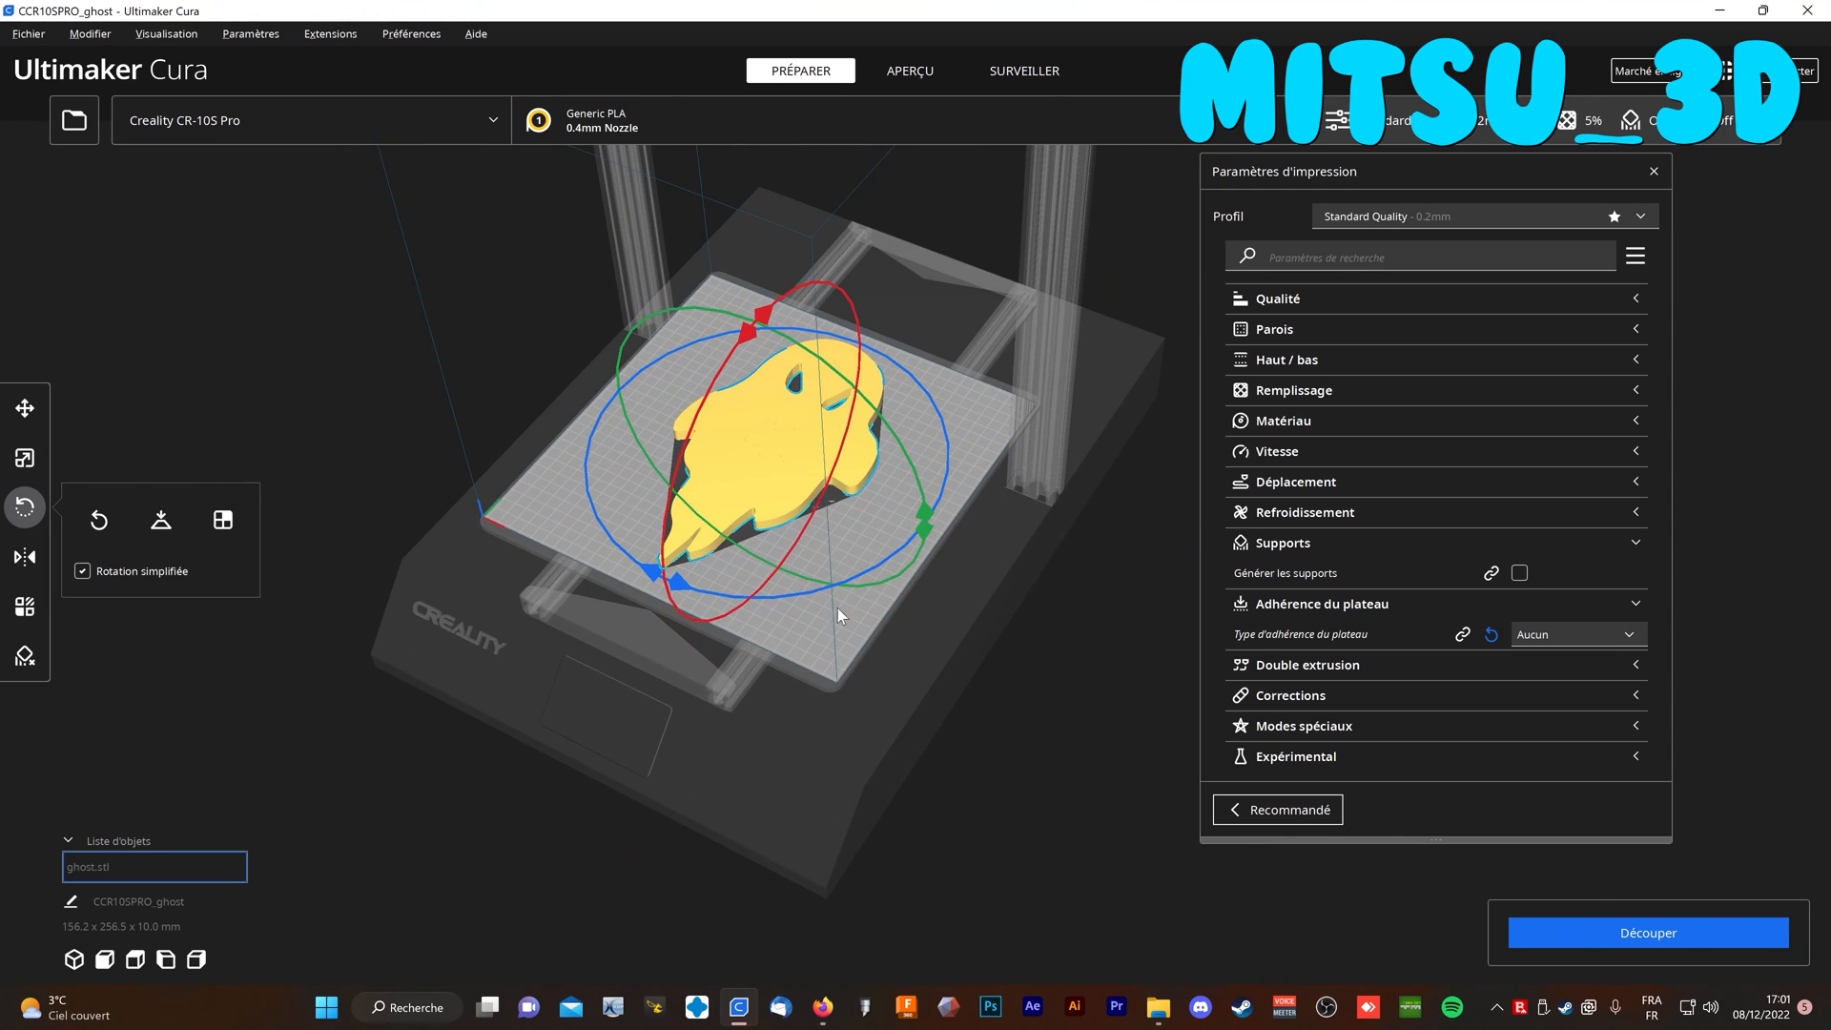
scroll(957, 522, "up", 3)
scroll(933, 564, "up", 2)
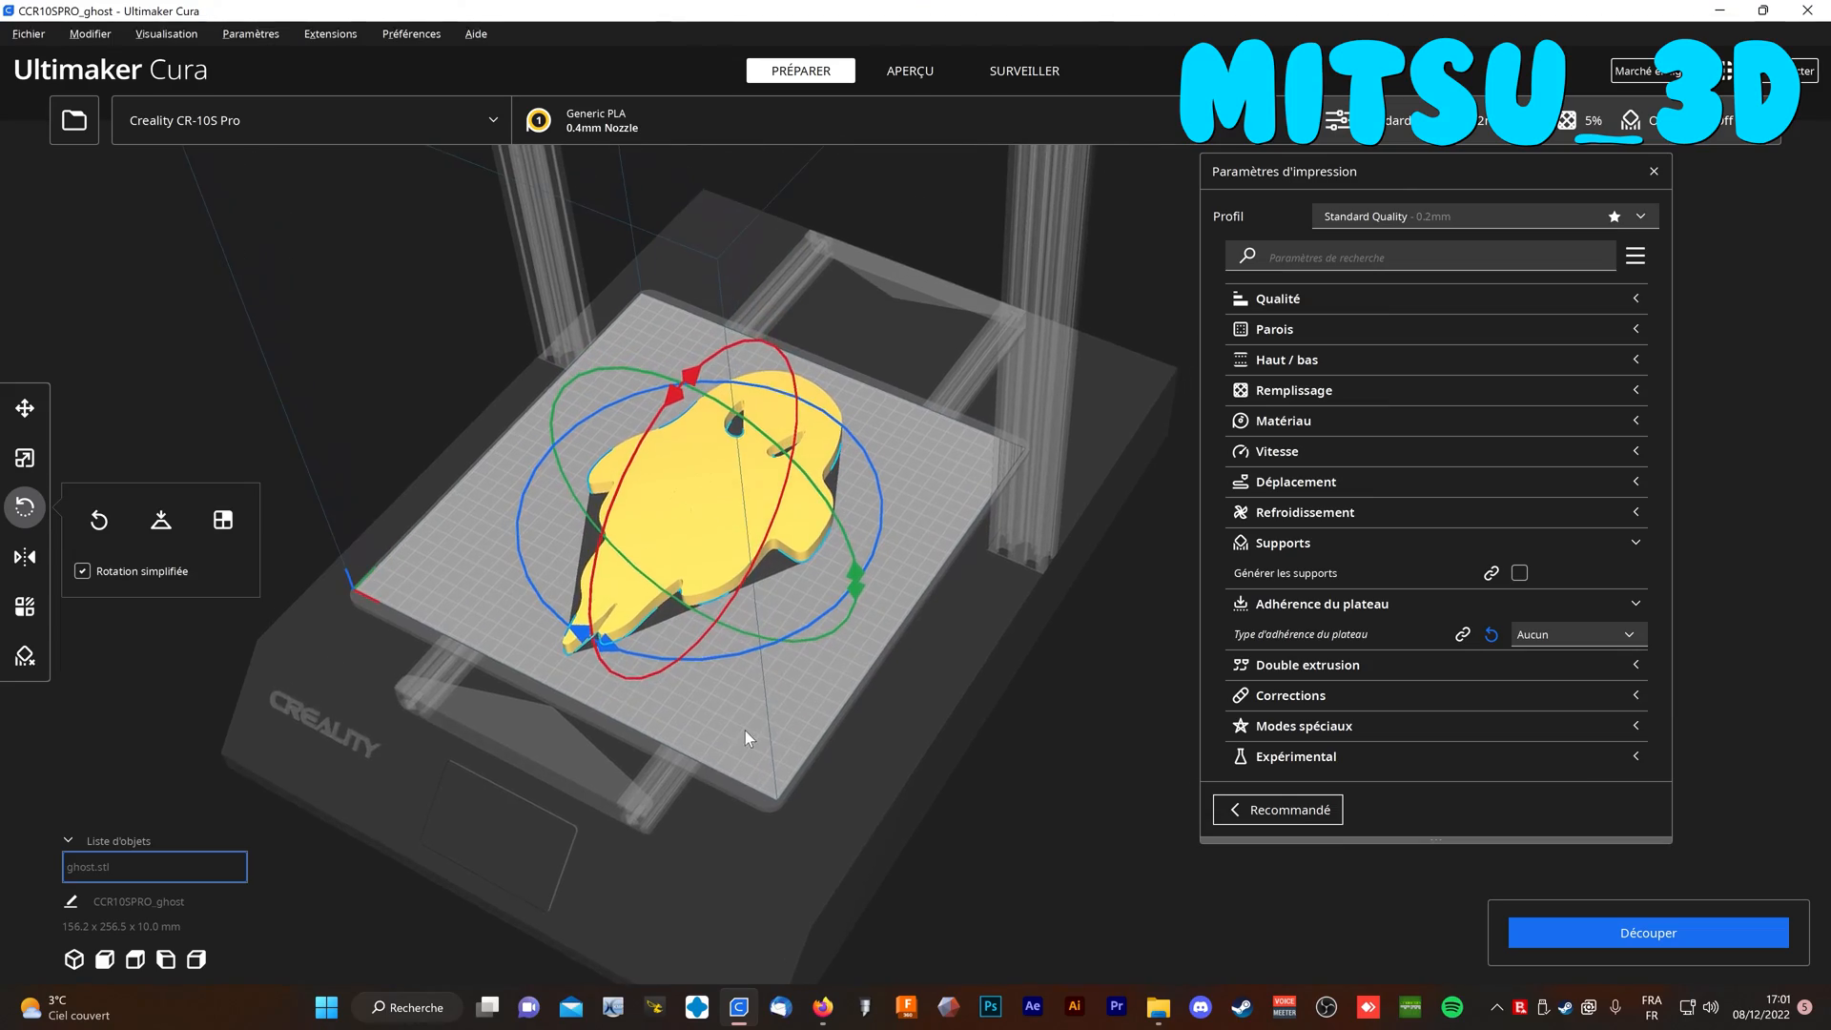